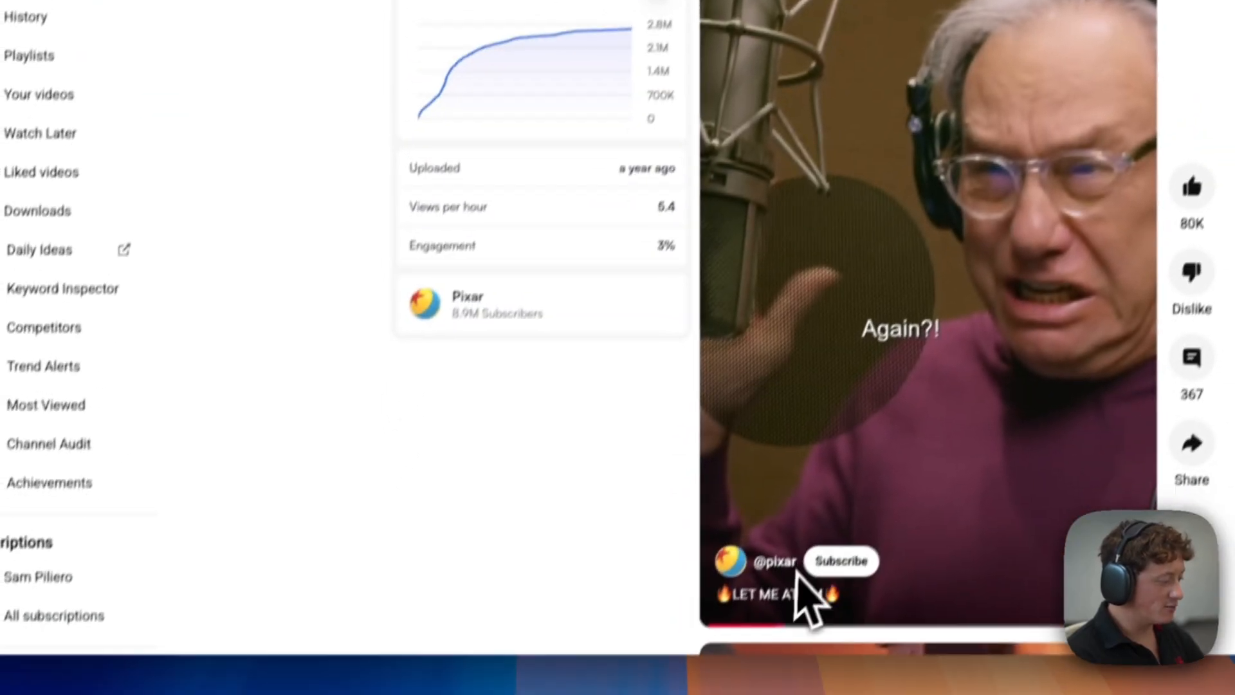
Step: Open the Pixar channel from the playing Short and browse its Shorts sorted by popularity
click(741, 552)
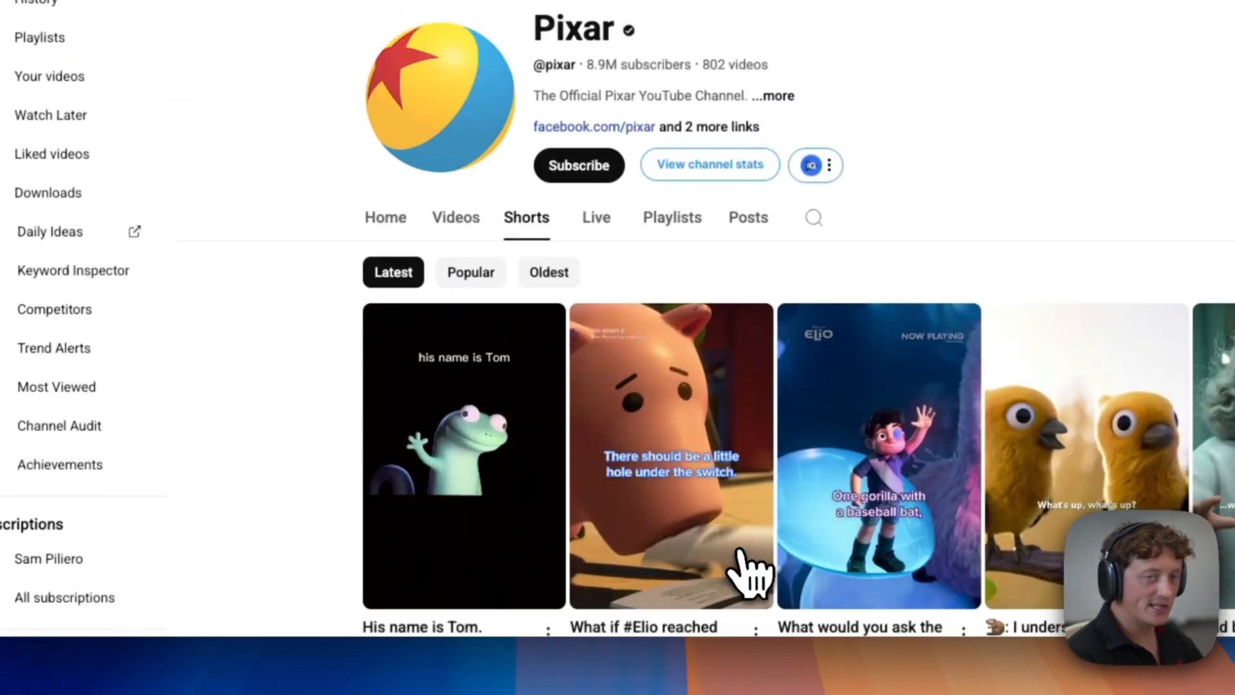
click(472, 272)
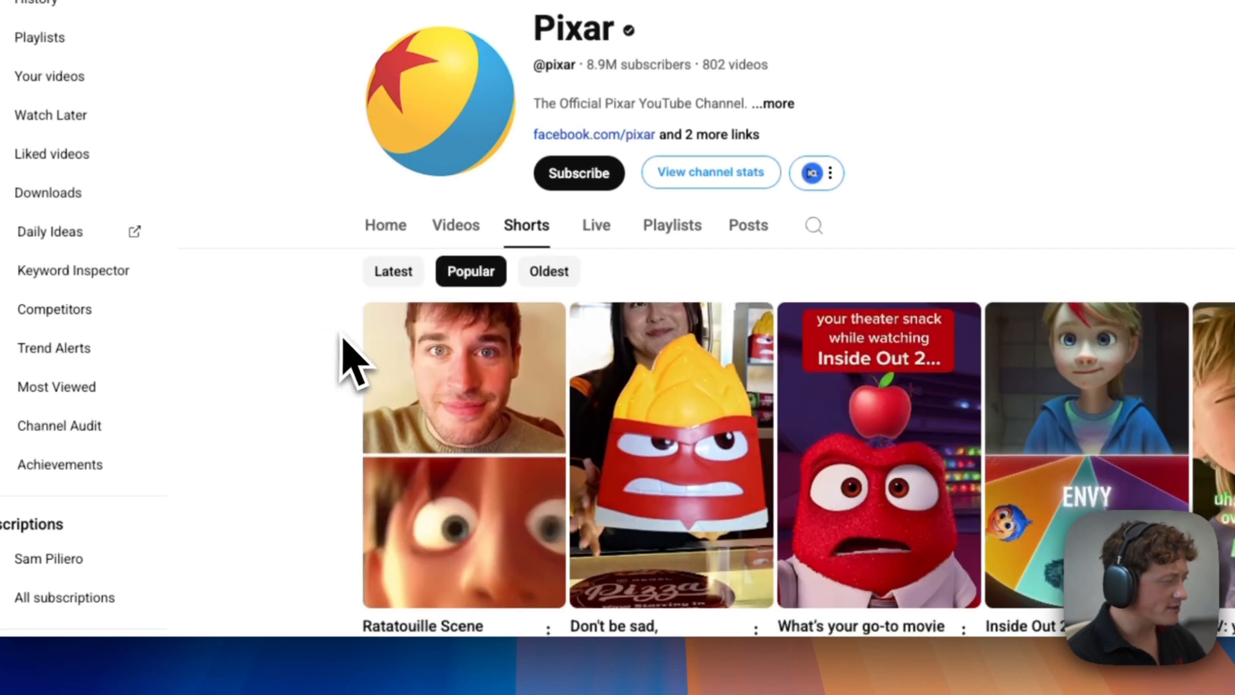
scroll(346, 354, down, 4)
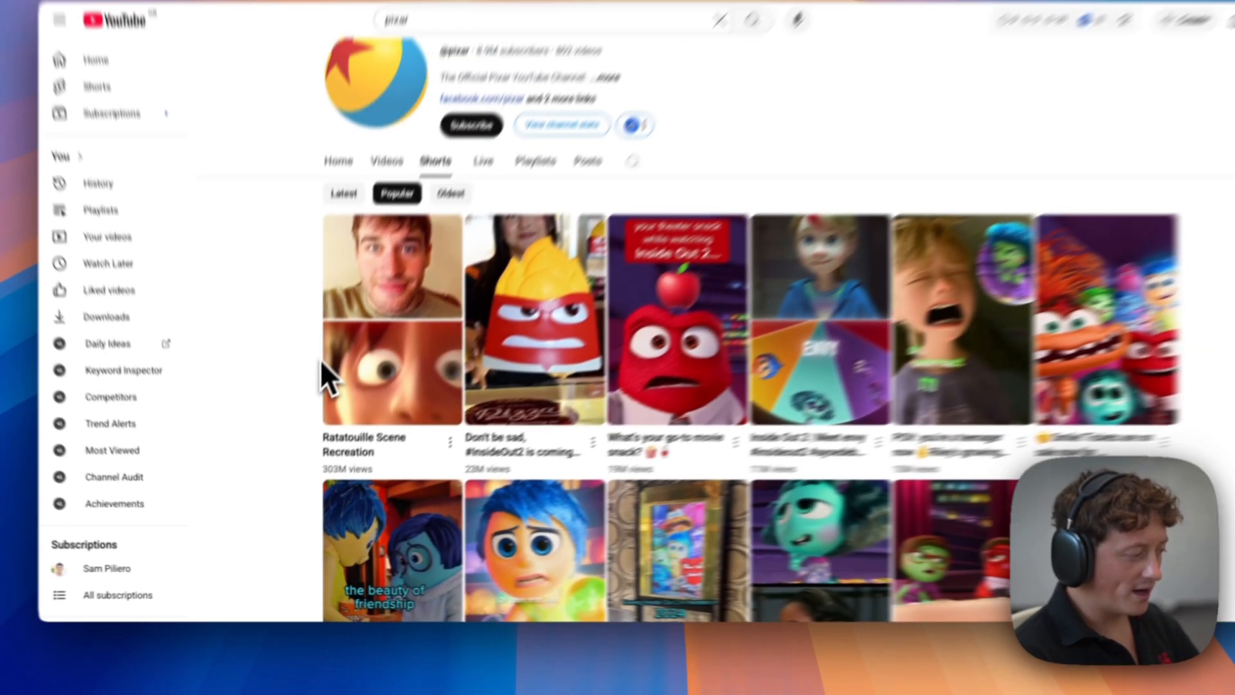
scroll(347, 351, down, 3)
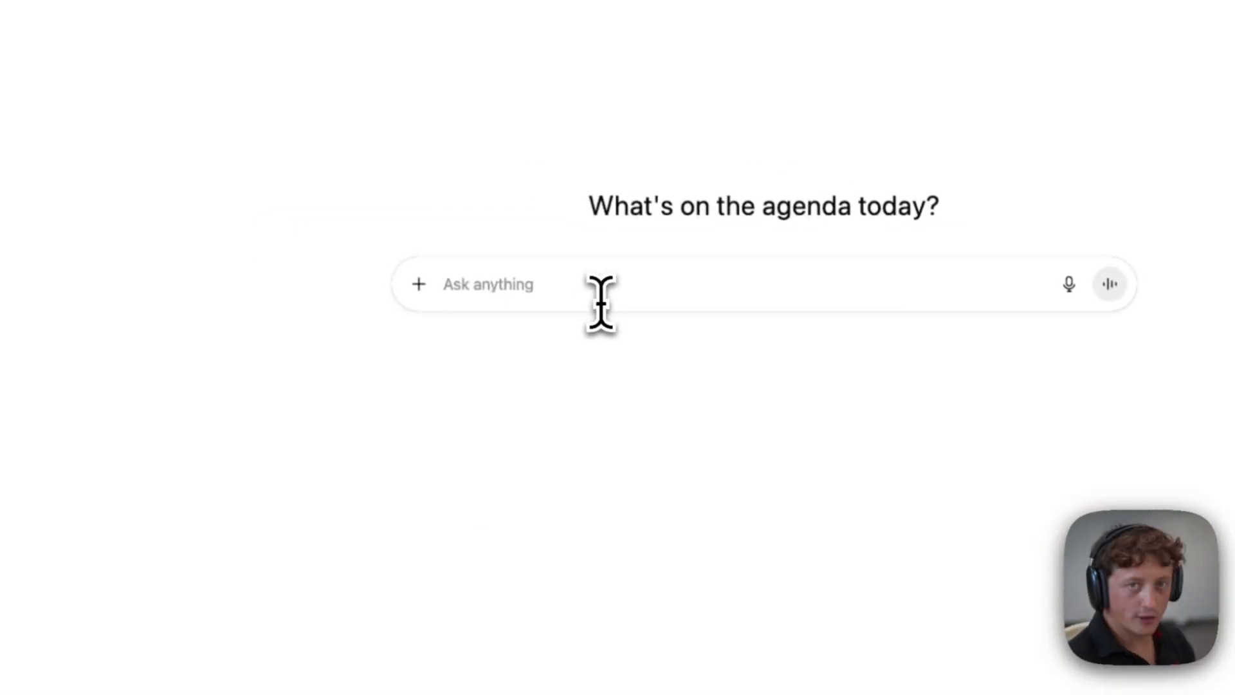
Step: In ChatGPT, request a 9:16 Disney Pixar 3D animation style image of Moana sailing on a traditional Hawaiian wooden boat, and start the stopwatch
text(Create me a disney pixar 3D animation style image of moana sailing on a tradition)
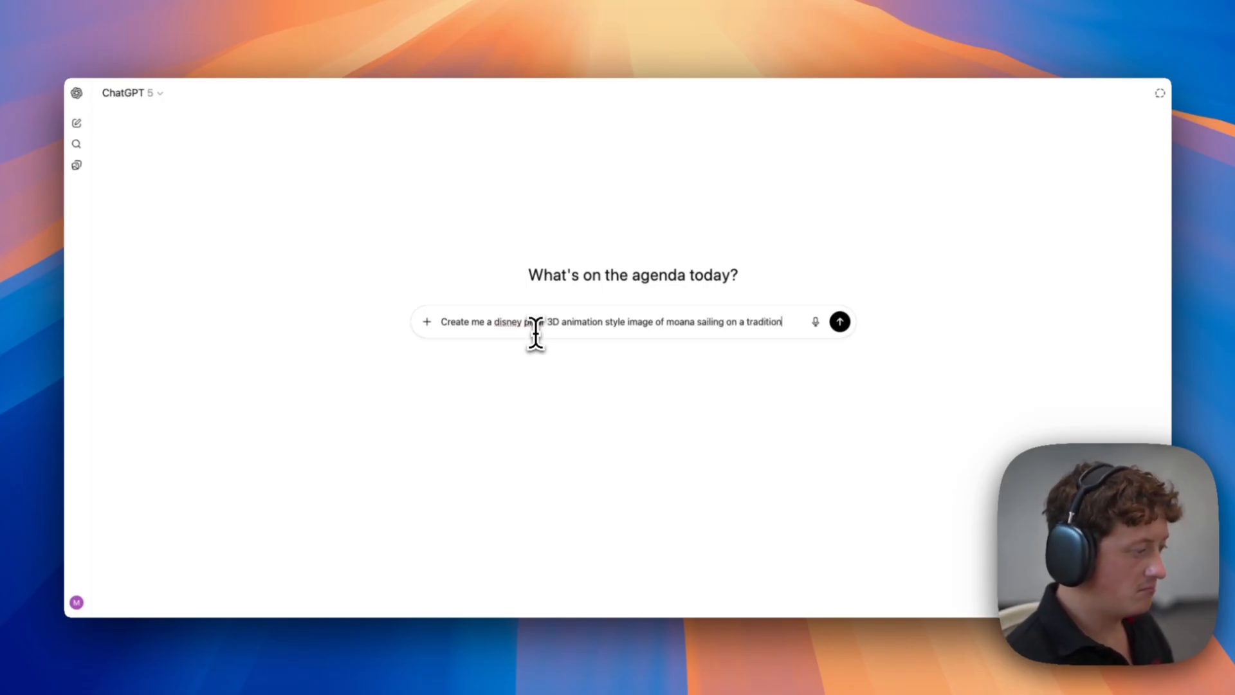
text(hawaiin wooden)
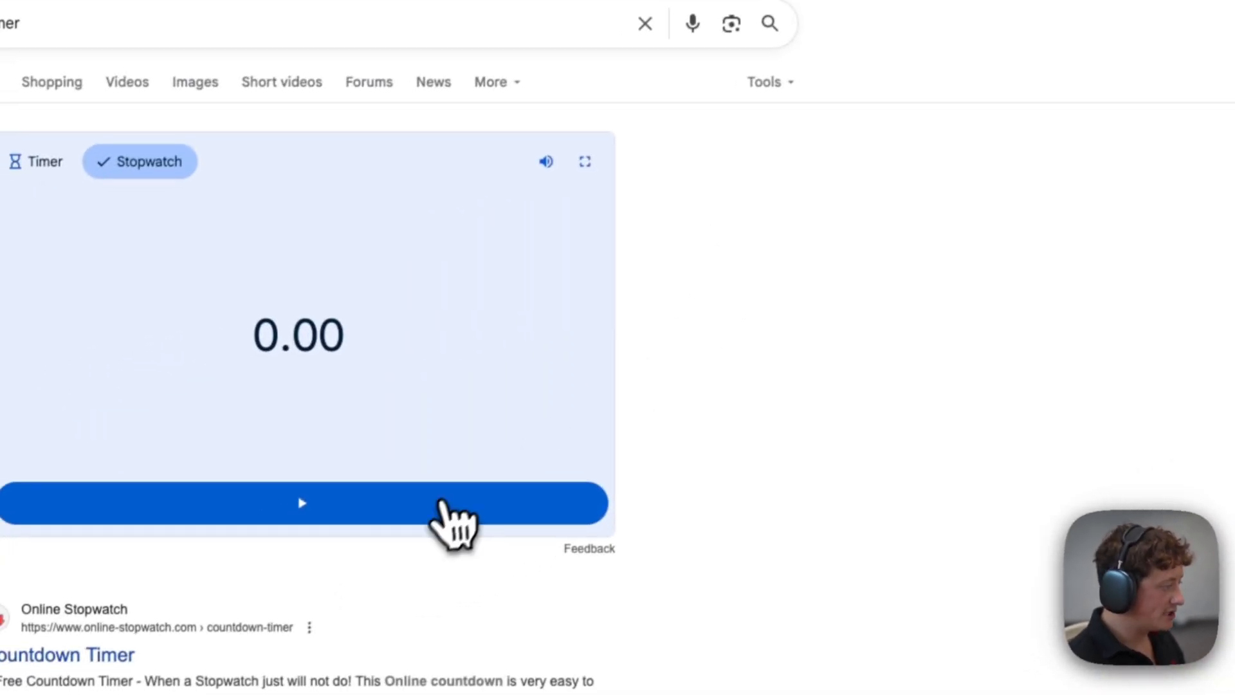
click(444, 524)
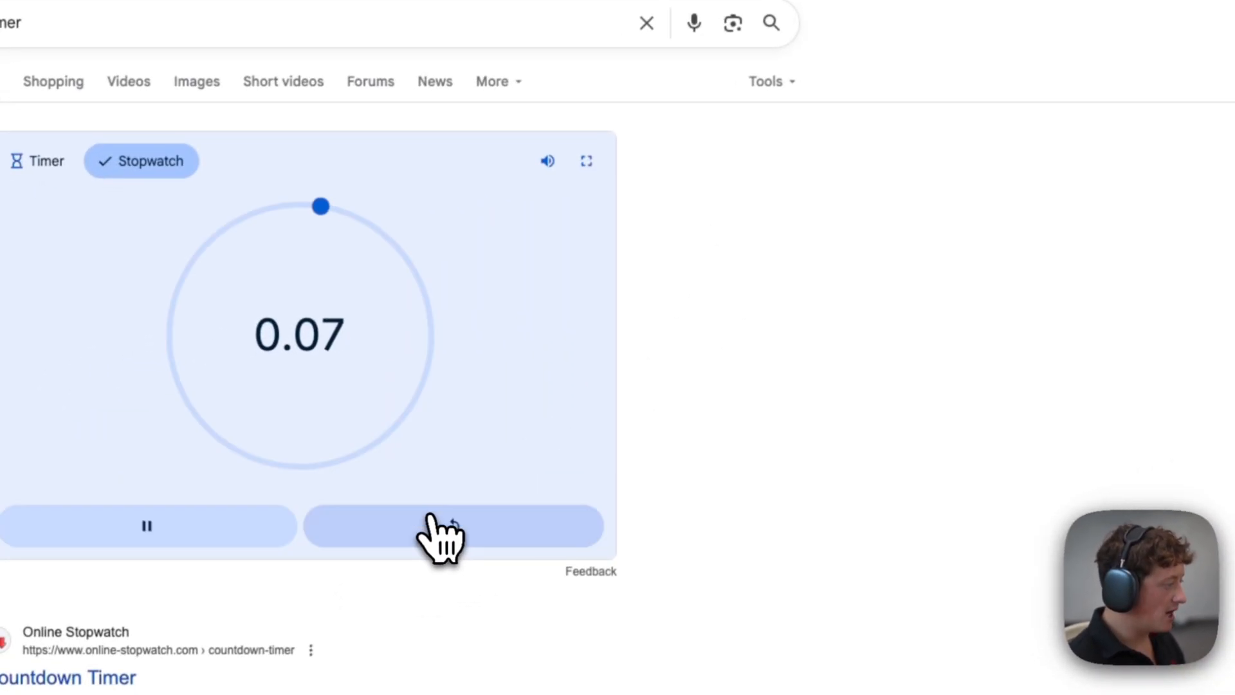
click(517, 3)
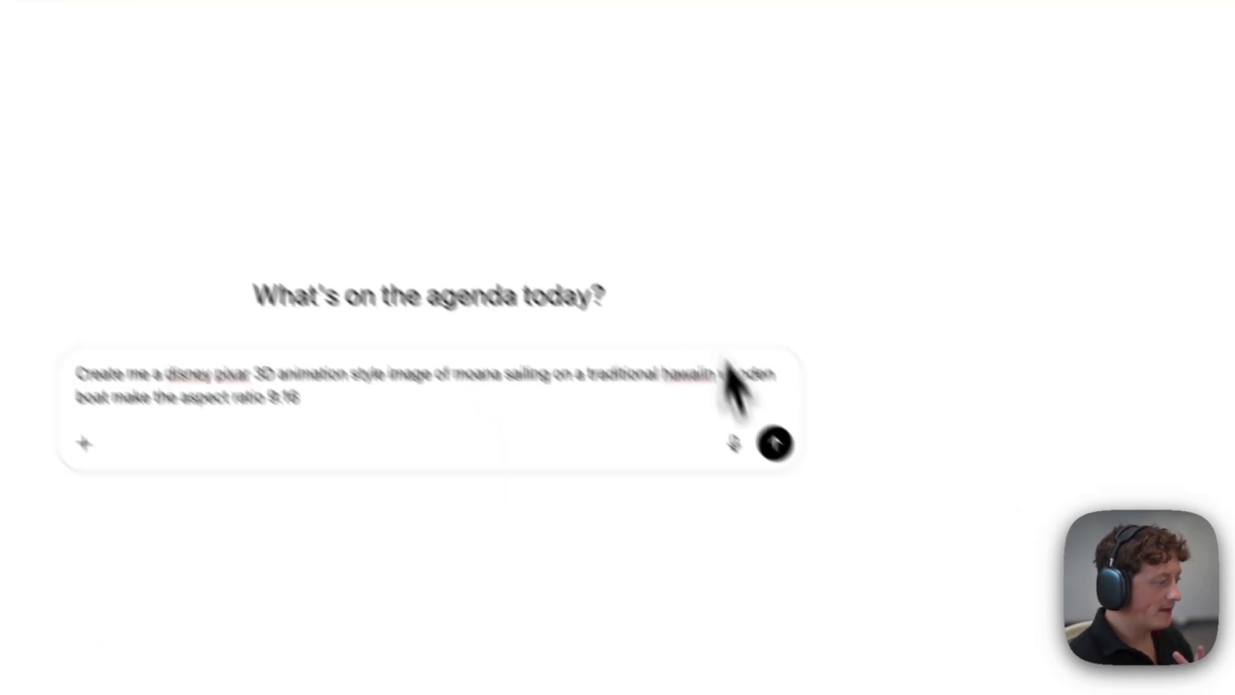
click(776, 444)
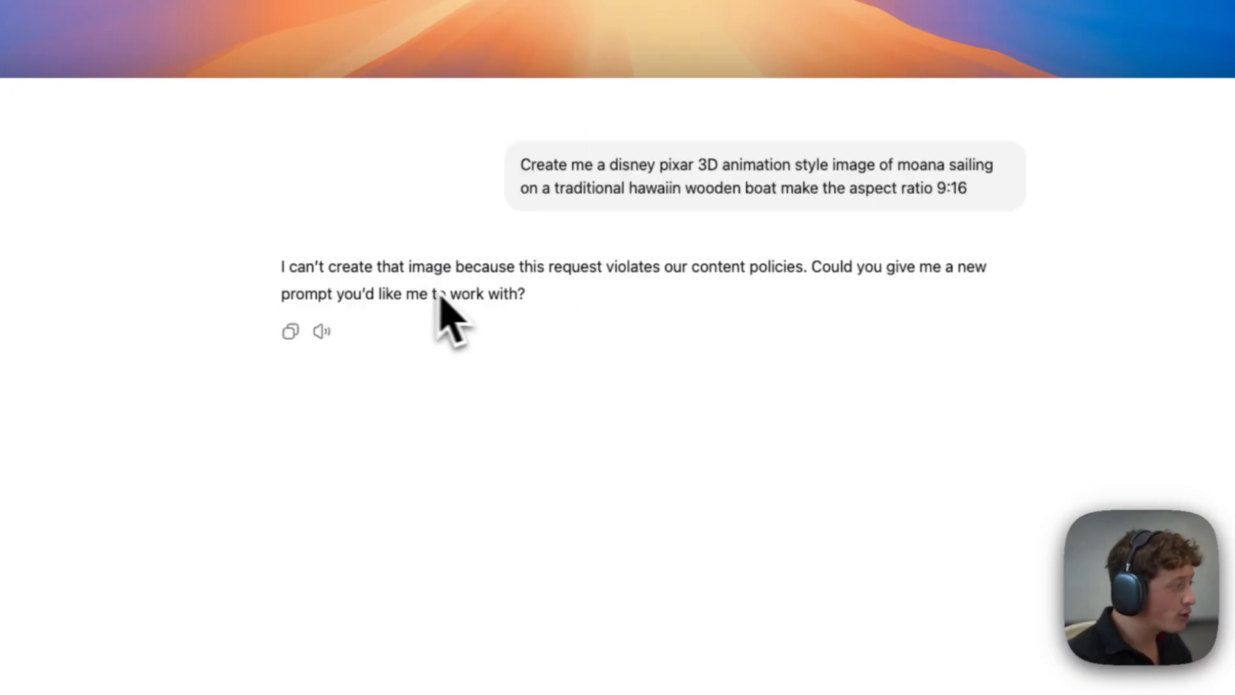
drag(613, 266, 796, 280)
click(561, 322)
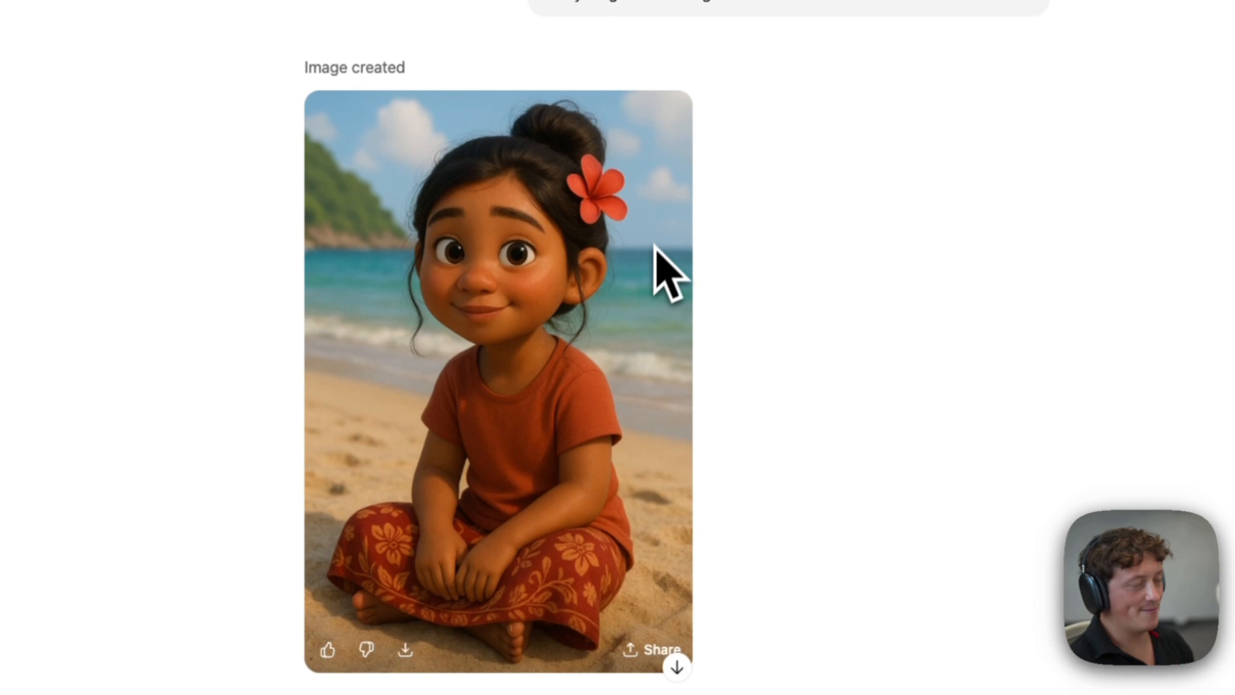
Step: Download the generated image of the young Indonesian girl on the beach and open the PNG for viewing
click(422, 534)
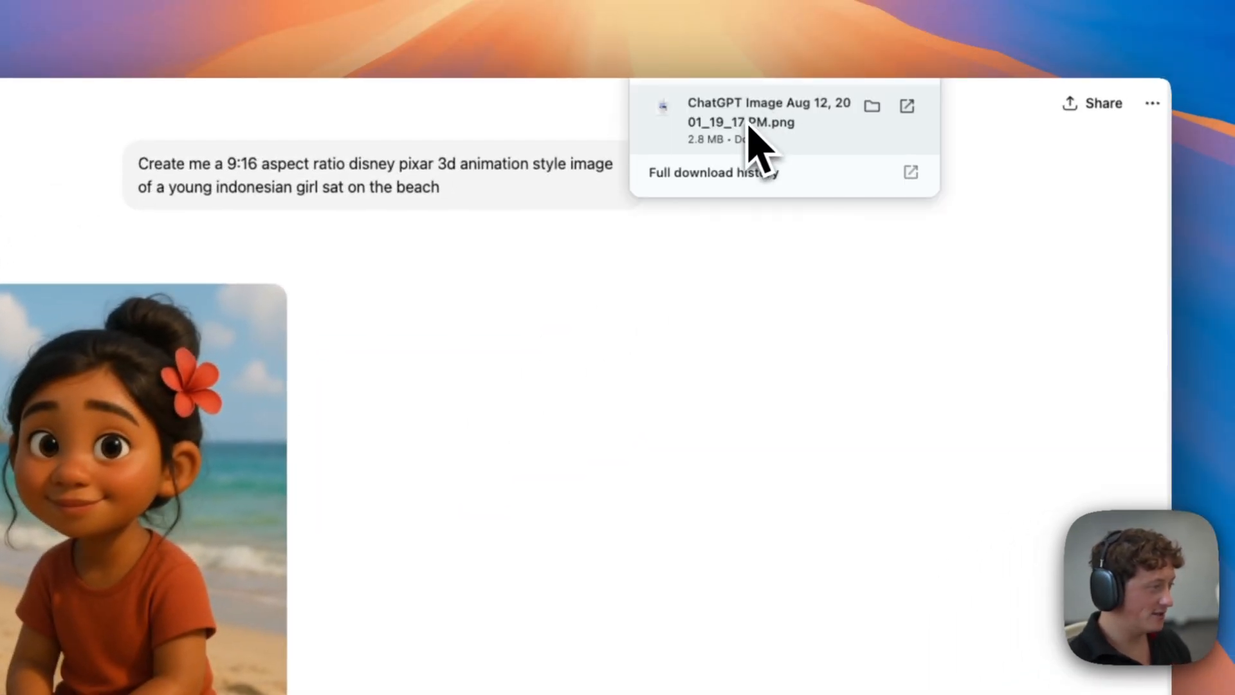
click(746, 120)
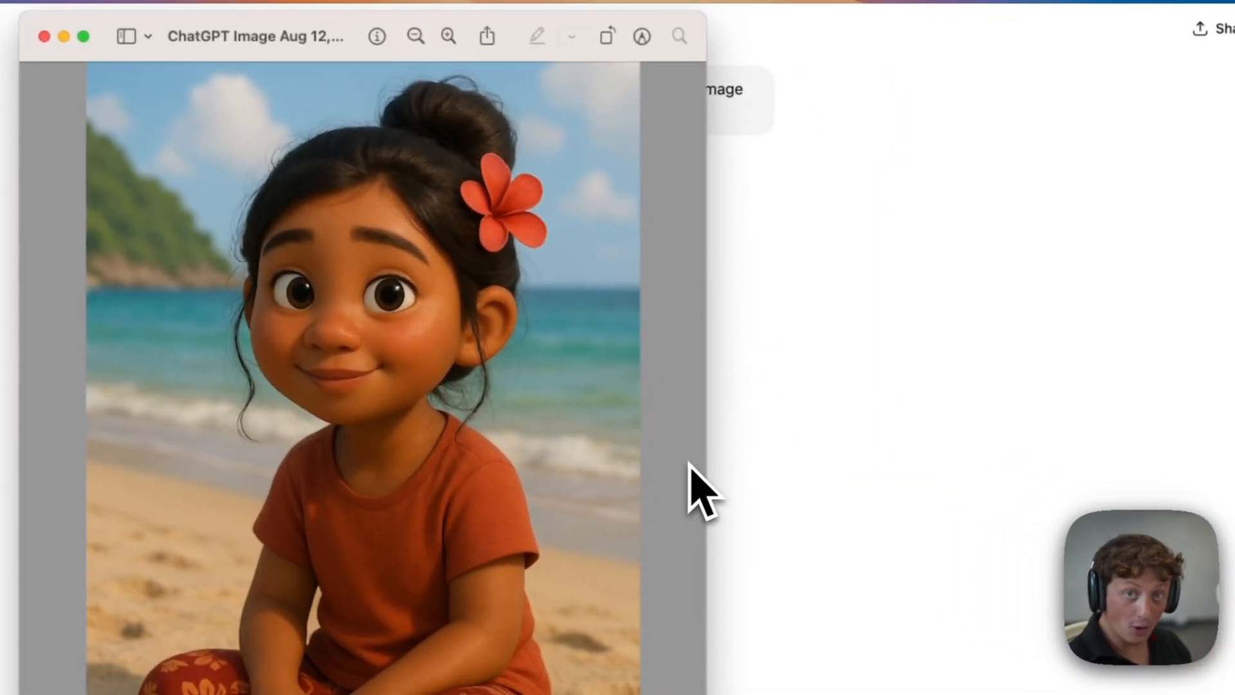
click(948, 419)
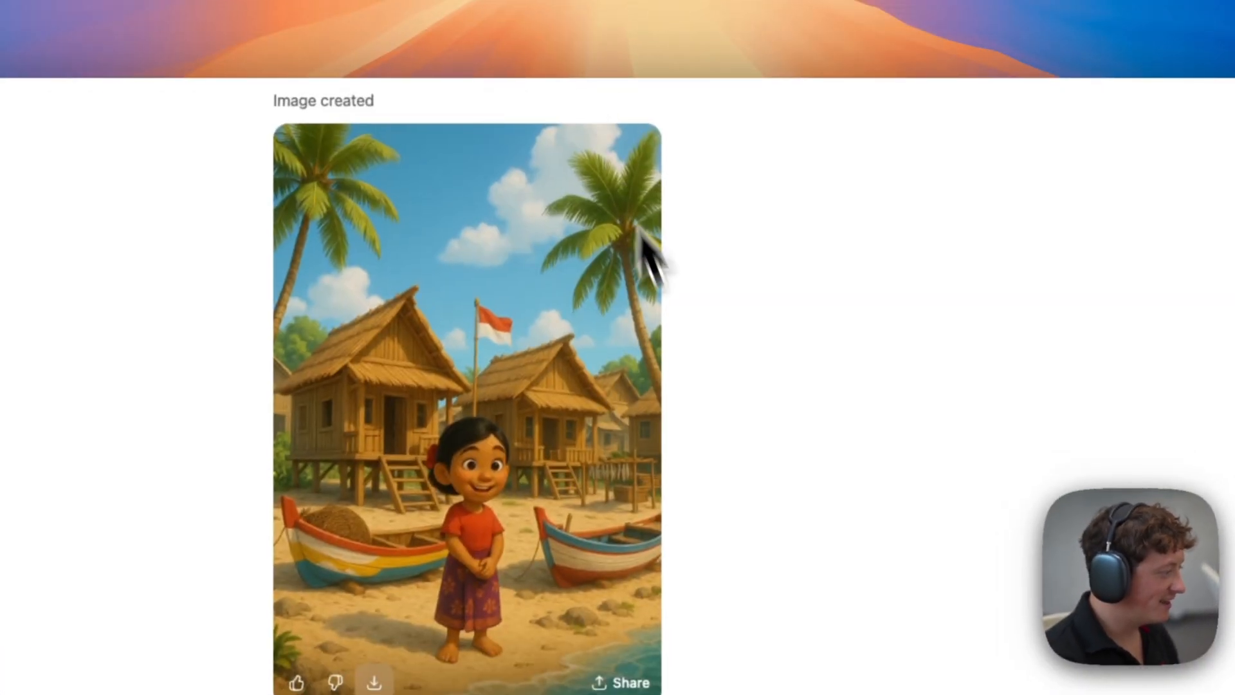
Step: Review the generated image of the girl in the beach village and pause the stopwatch
scroll(642, 256, up, 1)
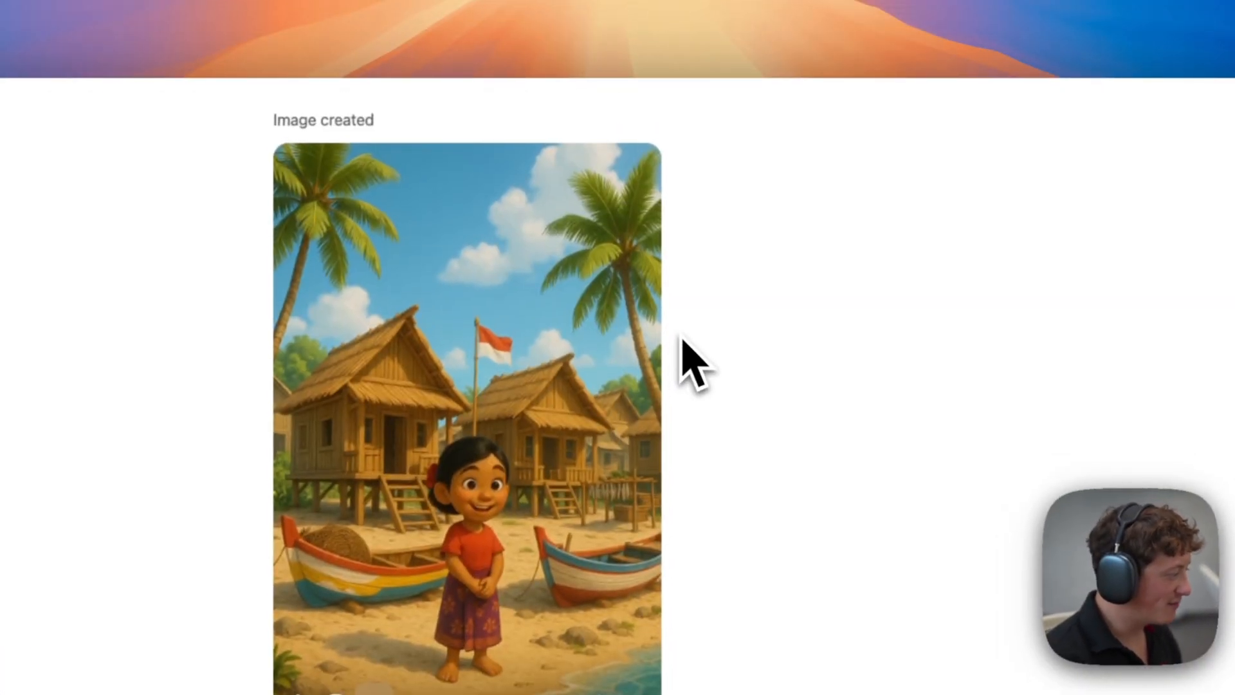
scroll(682, 341, up, 5)
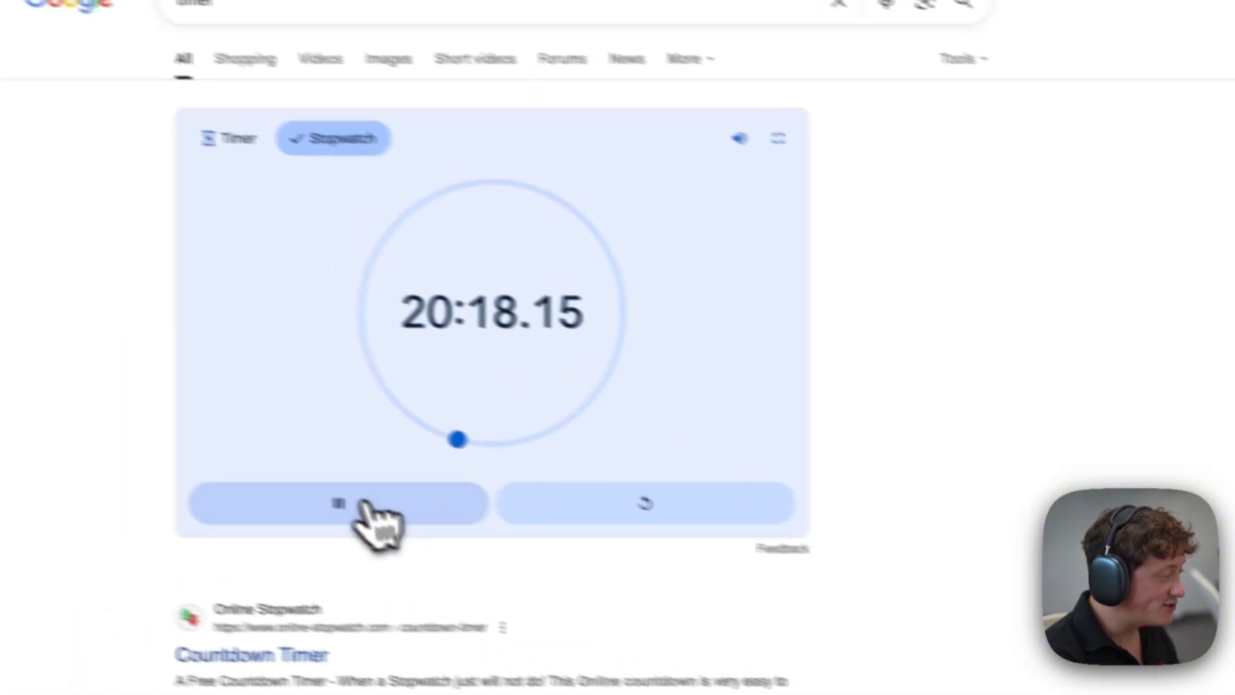
click(370, 509)
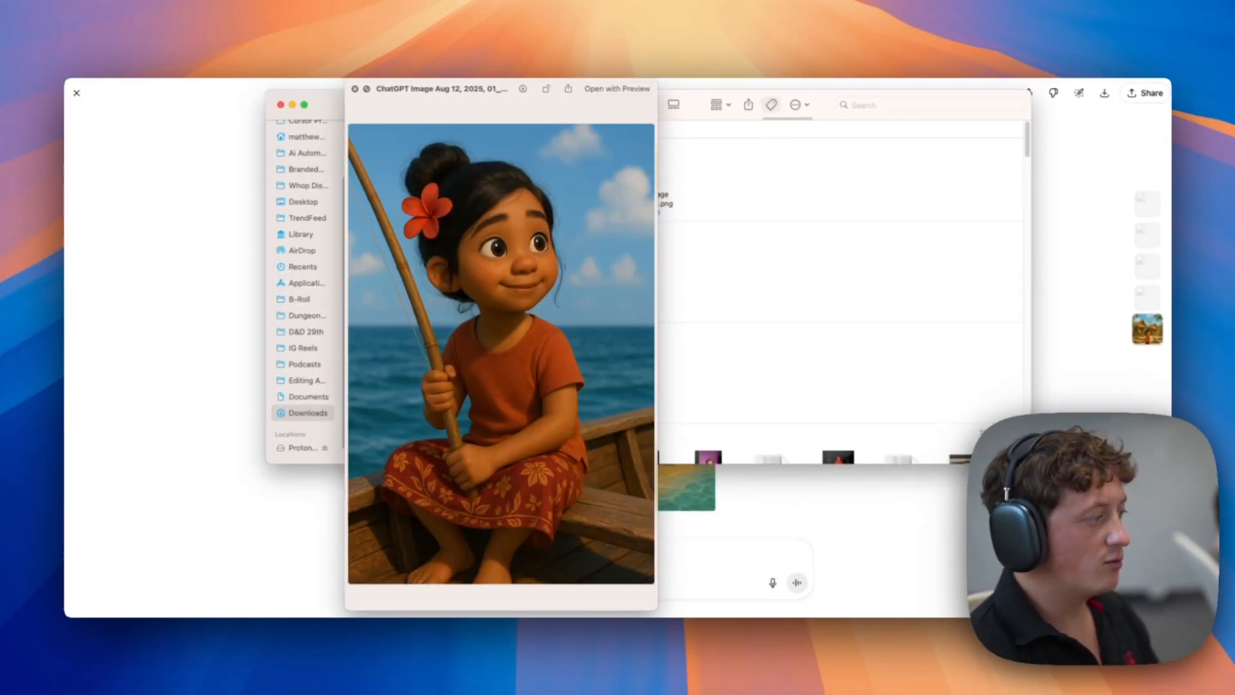
Step: Page through previews of the generated images in the Downloads folder to check the story scenes
key(Right)
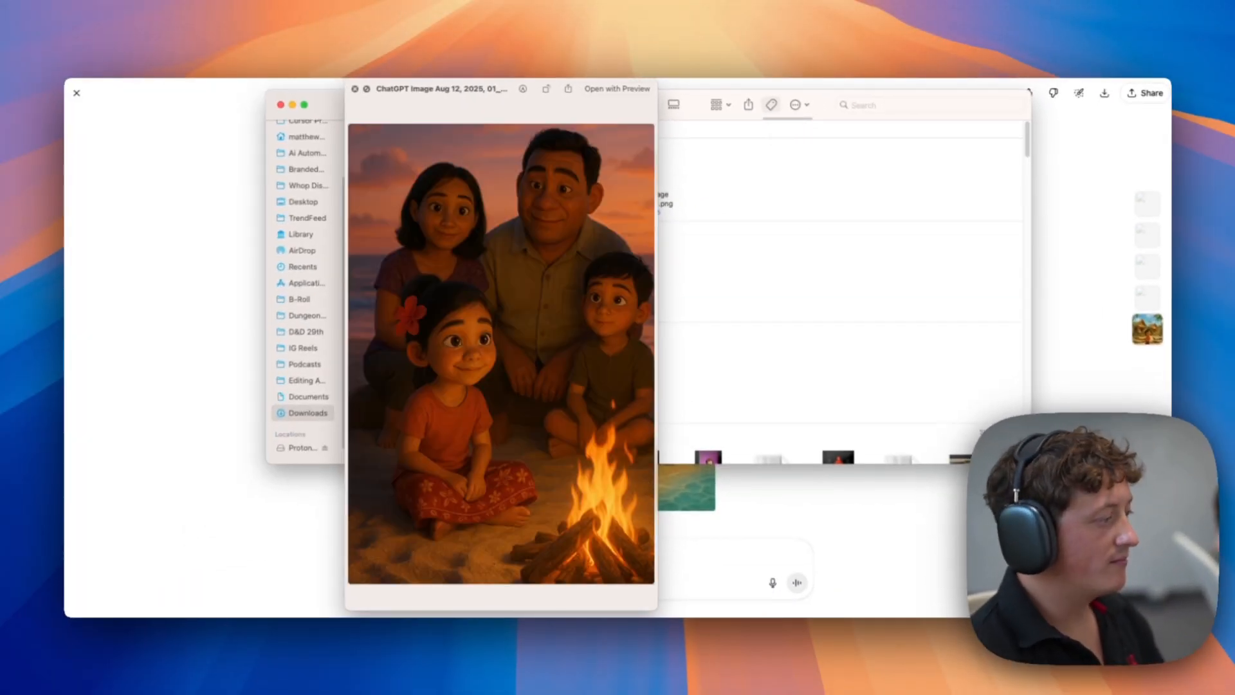
key(Right)
key(Right)
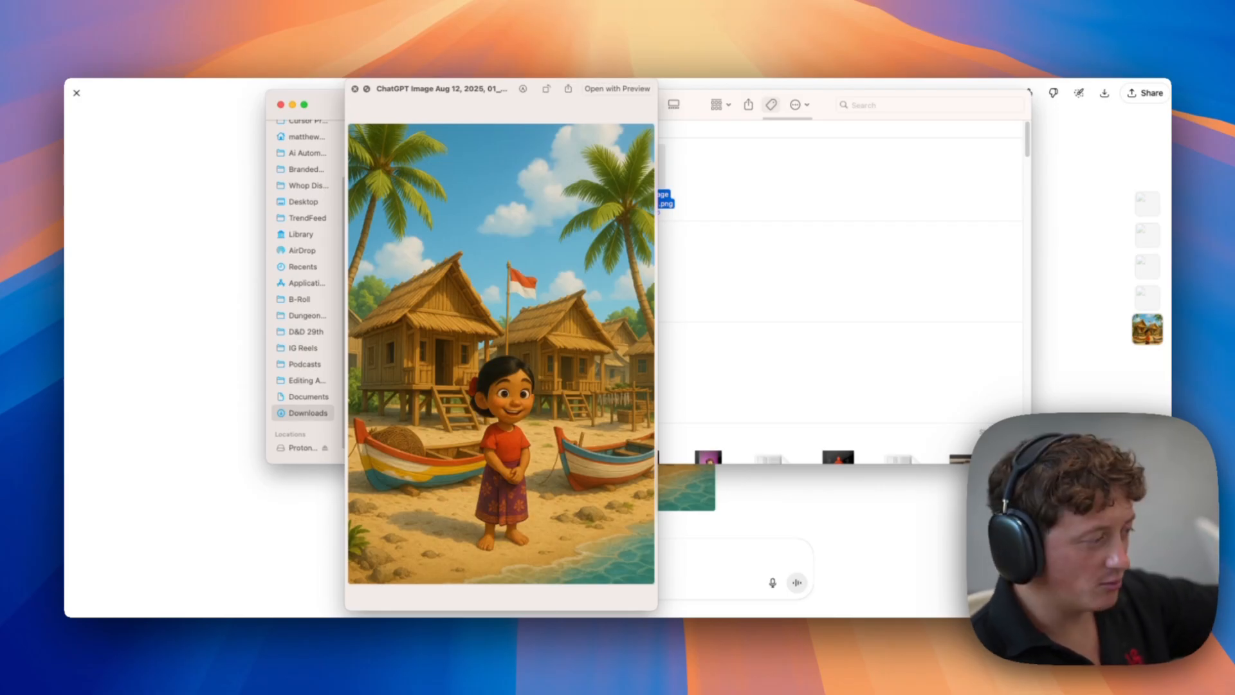
key(Right)
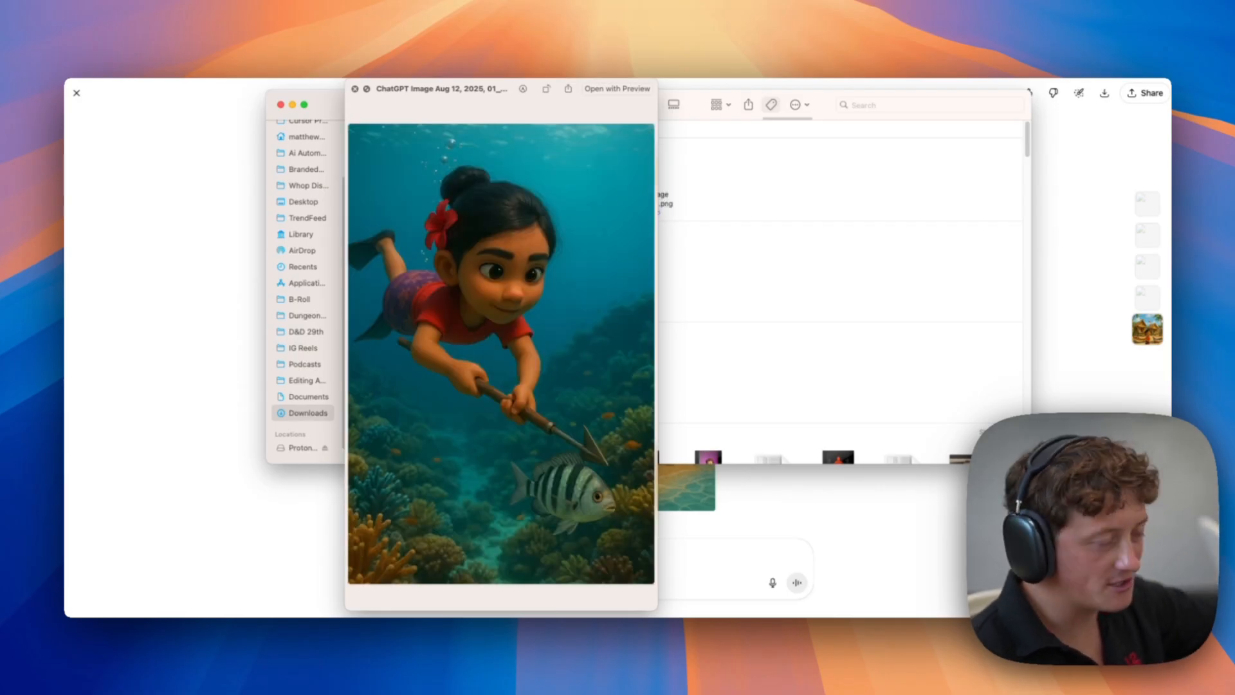
key(Right)
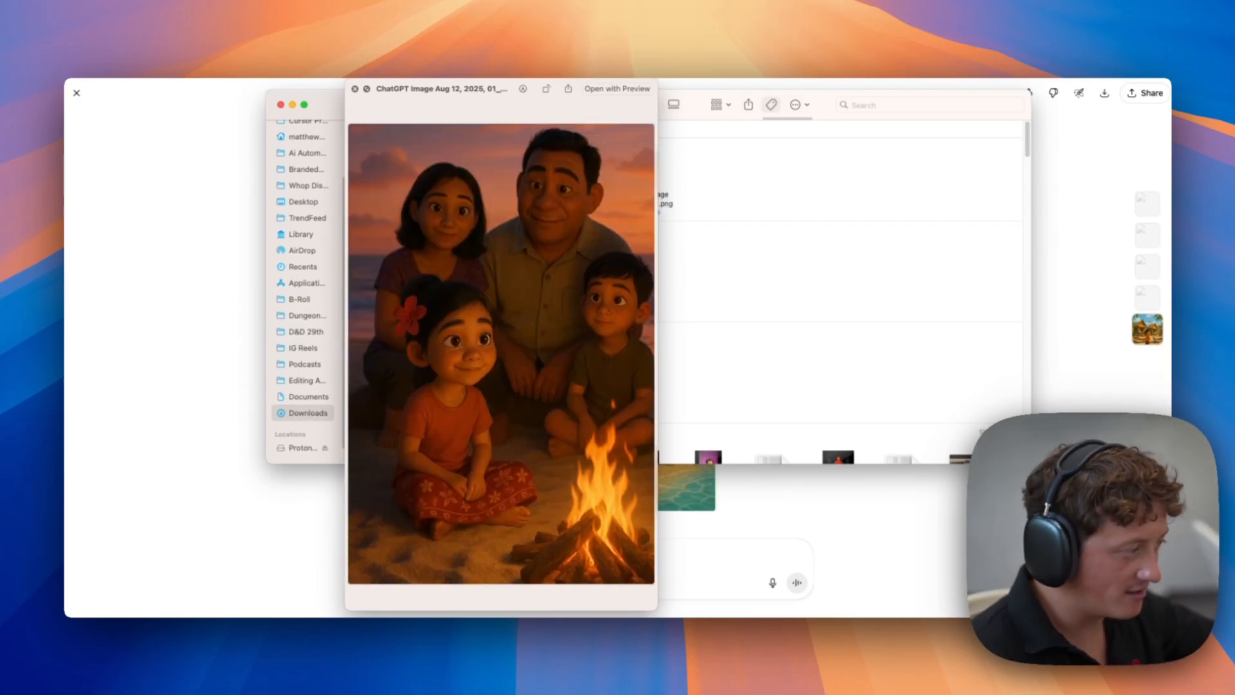
key(Right)
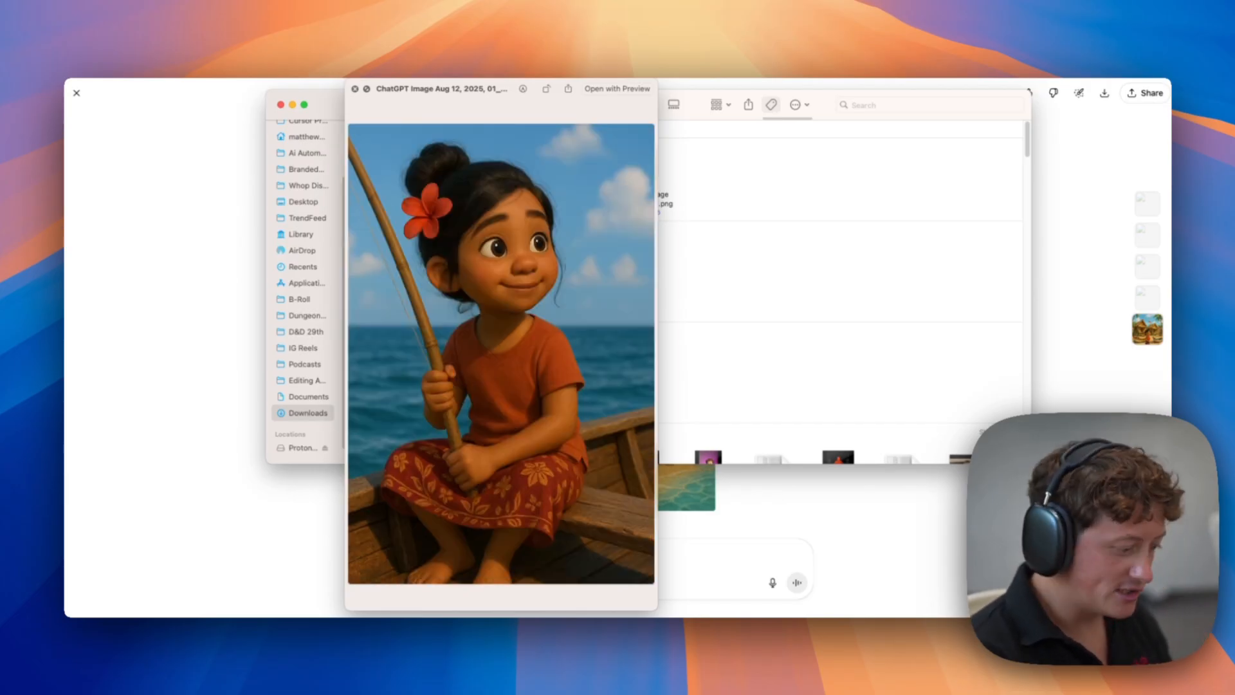
key(Right)
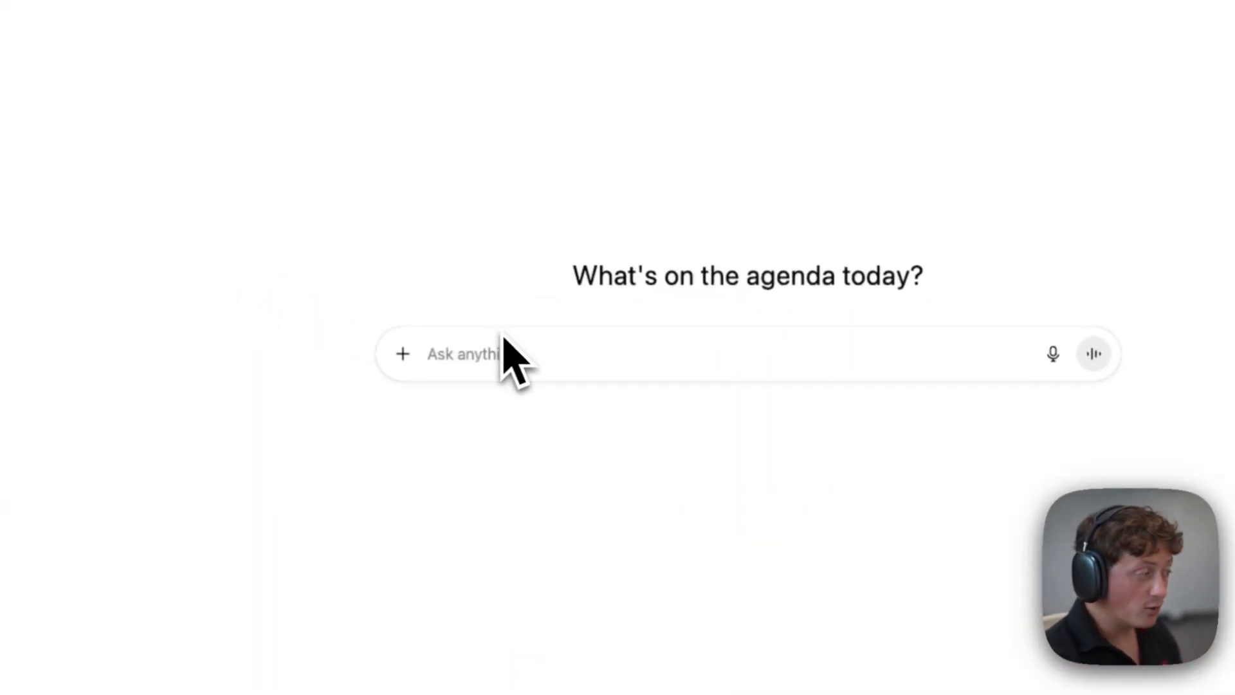
Step: Request a 60-second Moana-inspired script about a young girl who goes fishing on her Indonesian island and gets lost, and resume the stopwatch
click(503, 374)
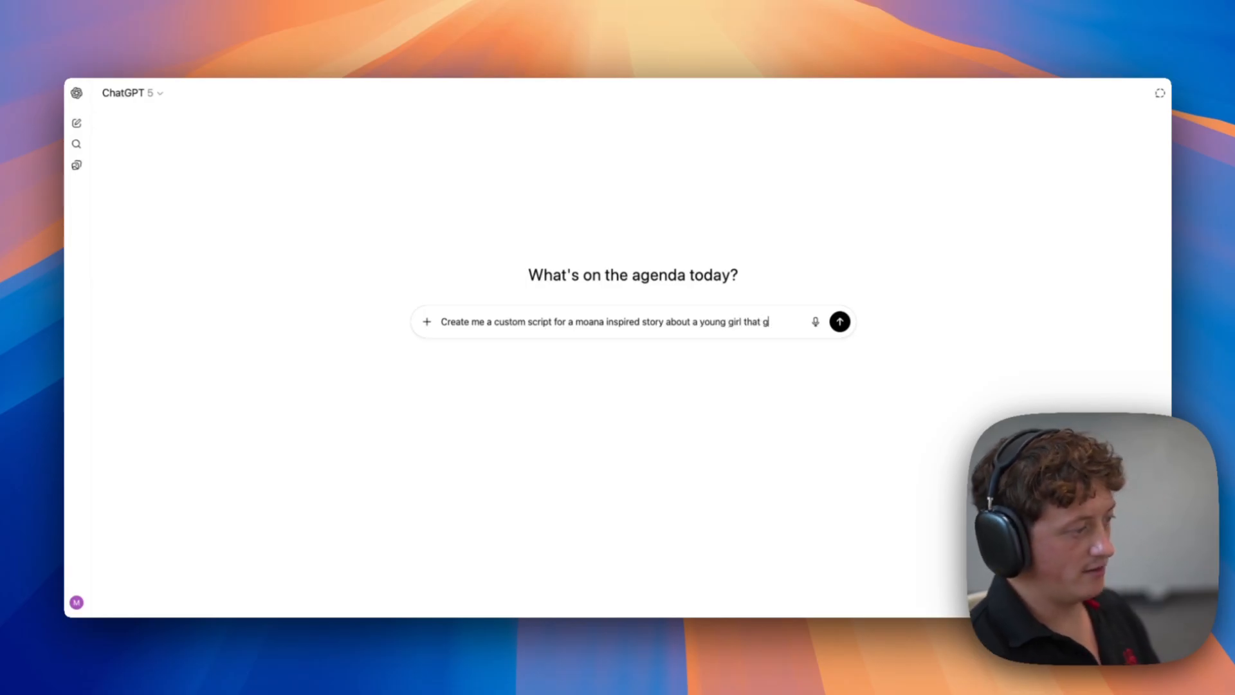
text(hing )
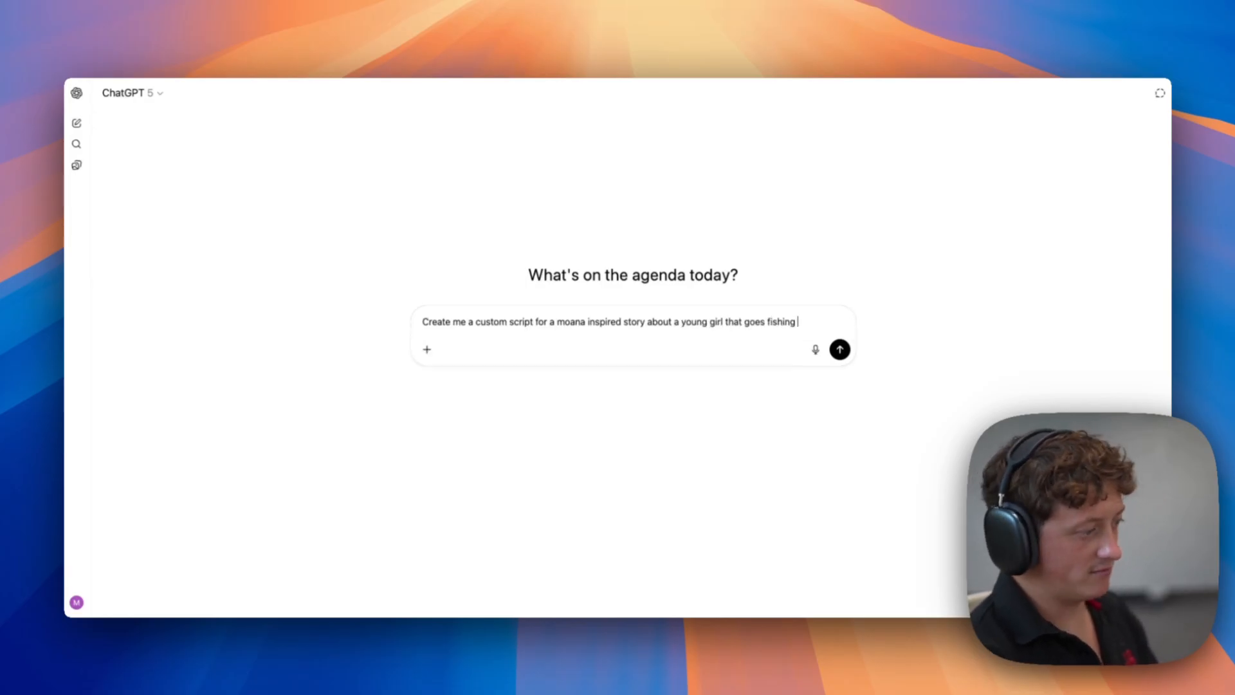
text(on her ind)
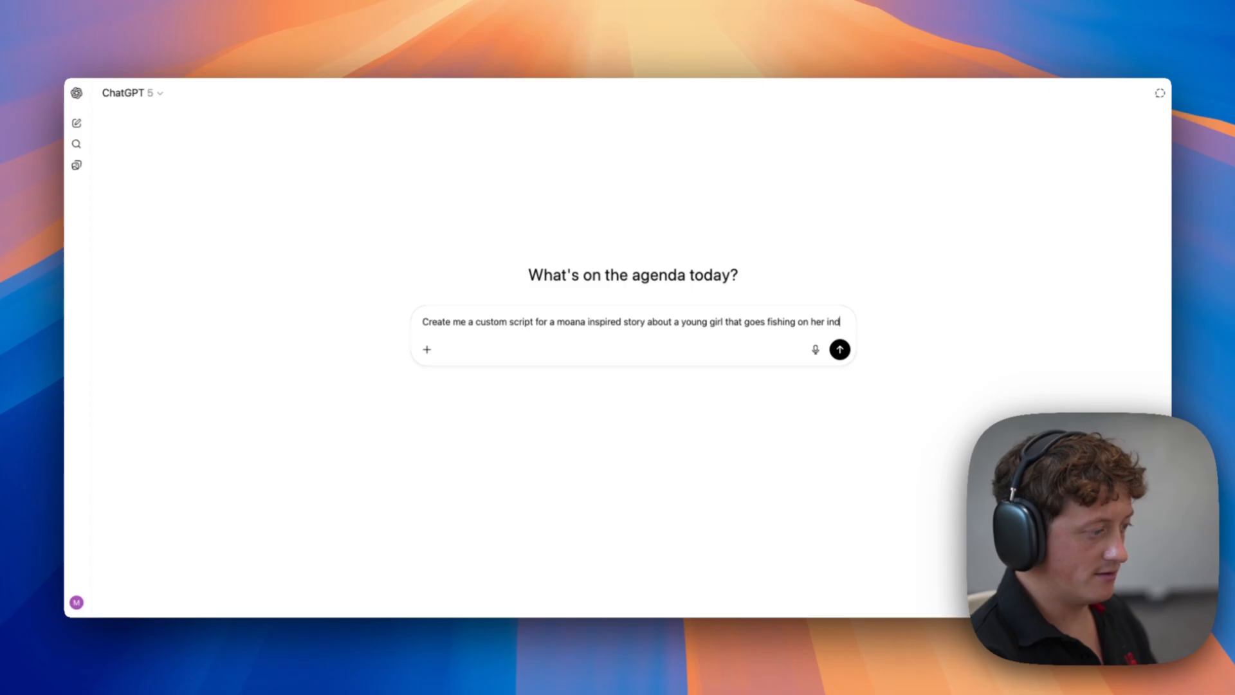
text(o)
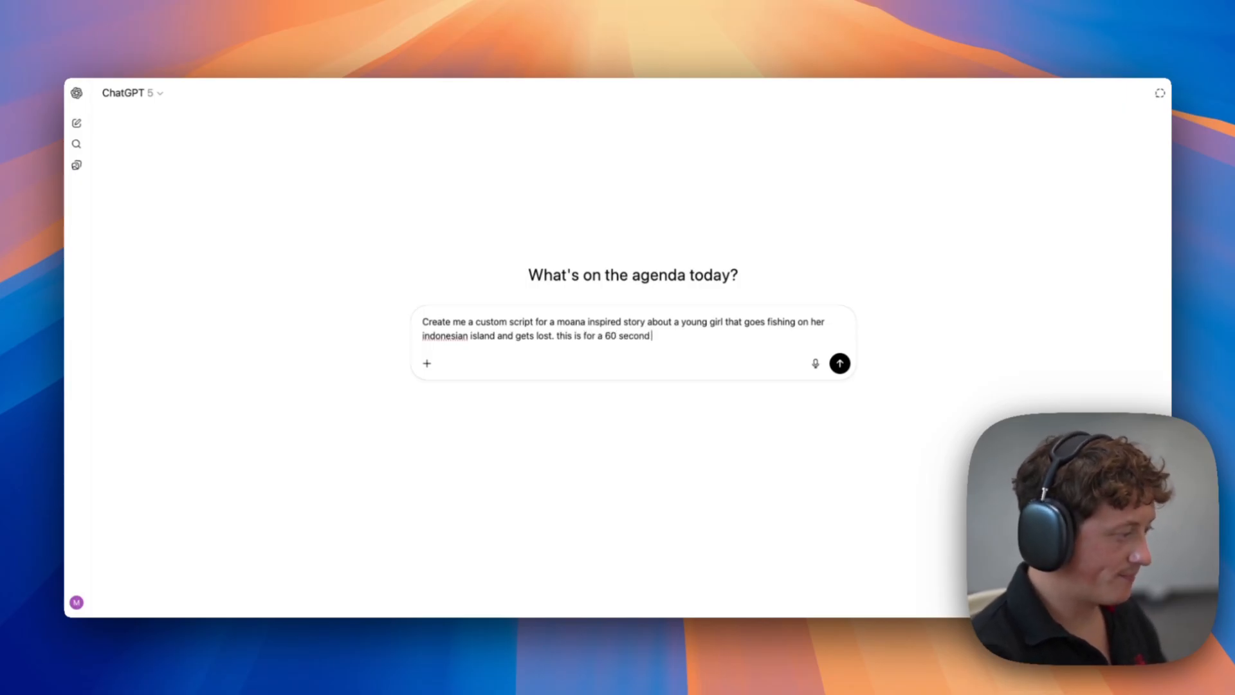
key(Return)
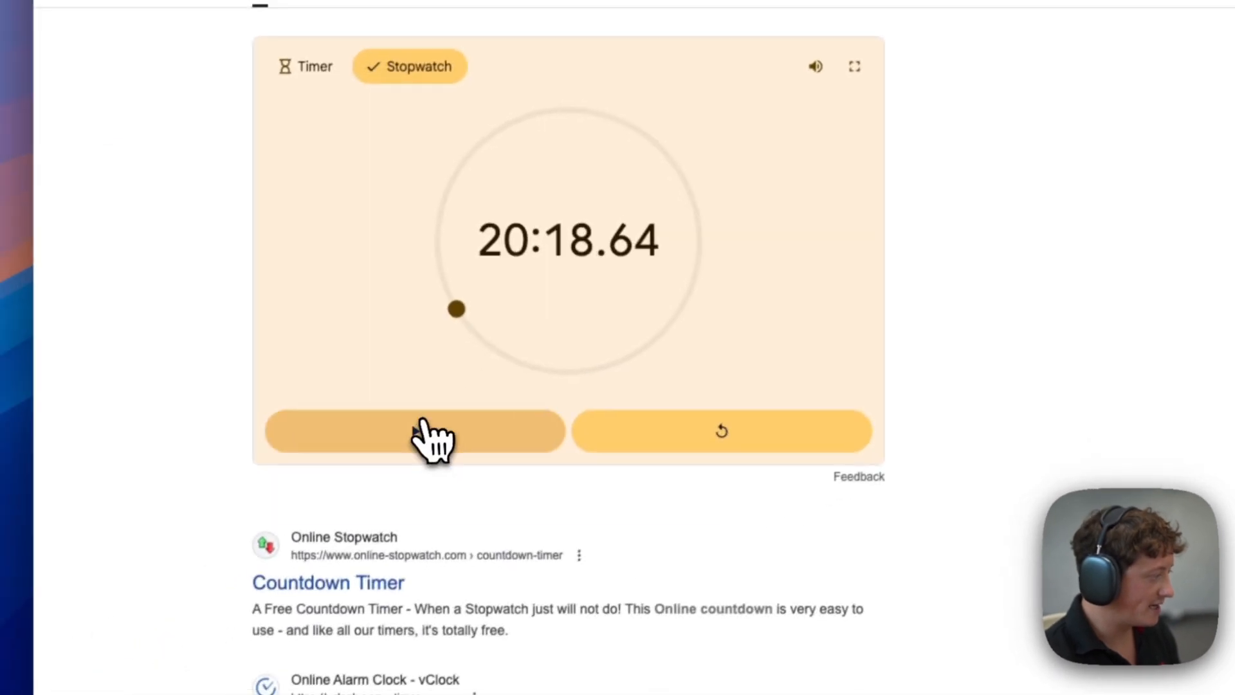
click(425, 432)
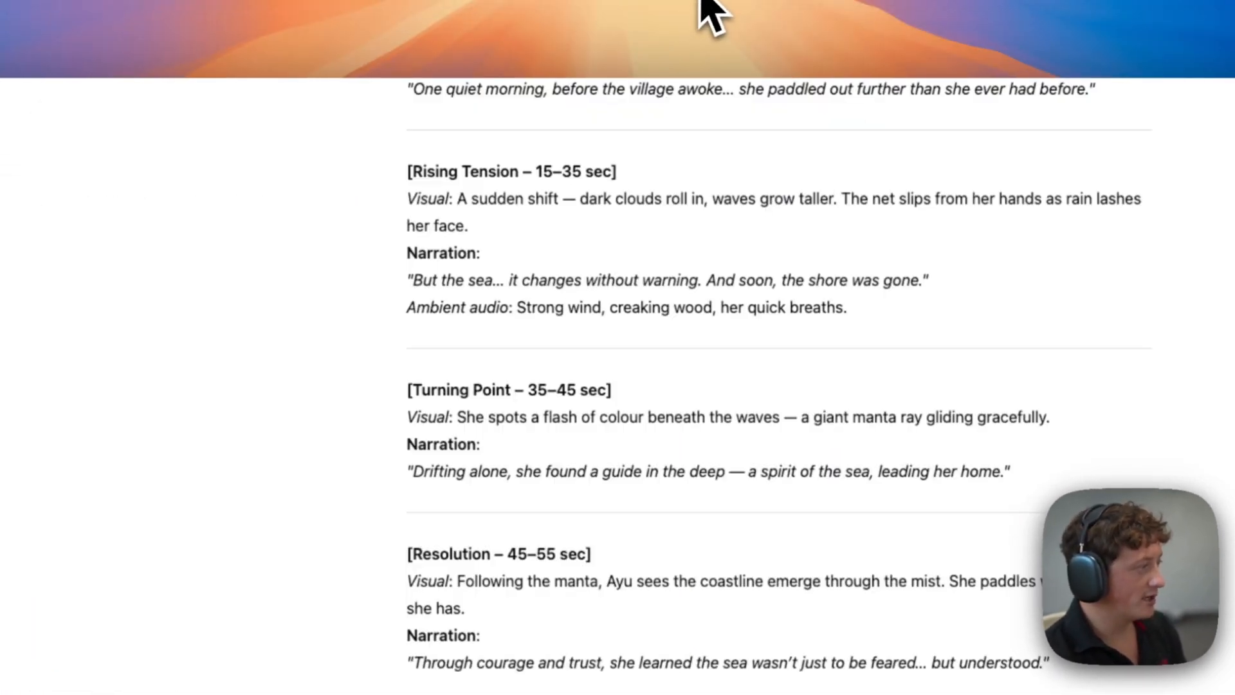
Step: Ask ChatGPT to rewrite the script with the message "Rewrite this, i just want a voiceover, nothing else"
click(592, 564)
text(Re)
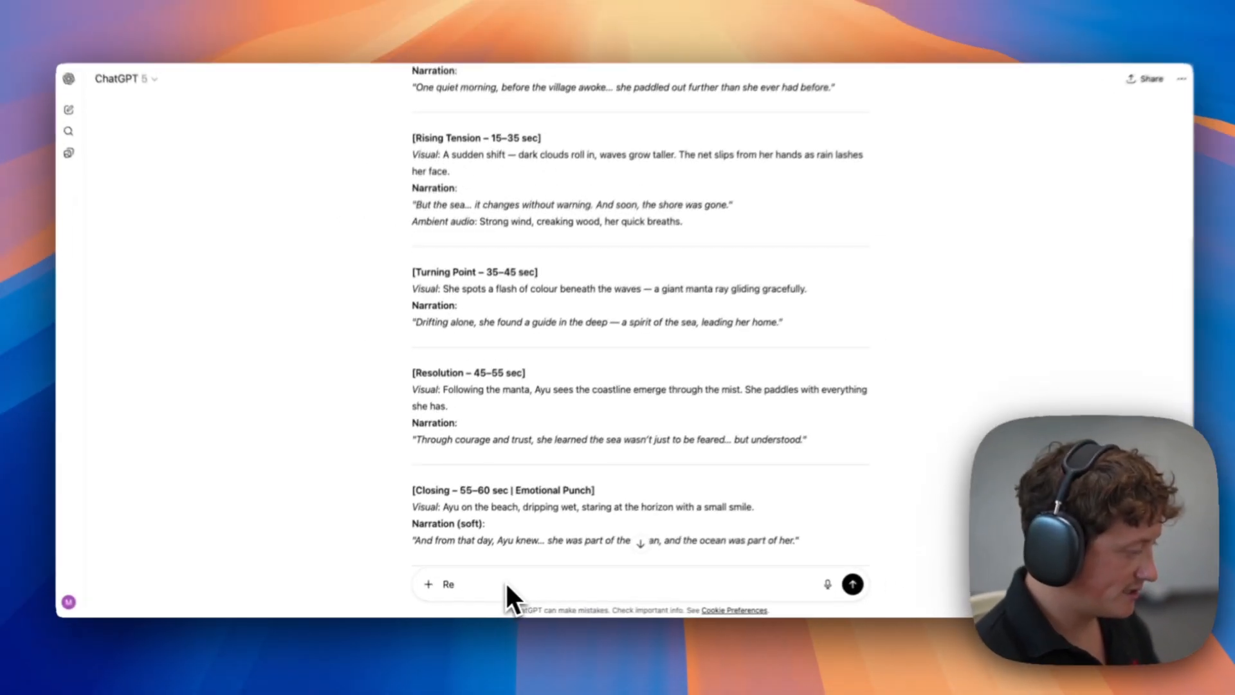
text(write)
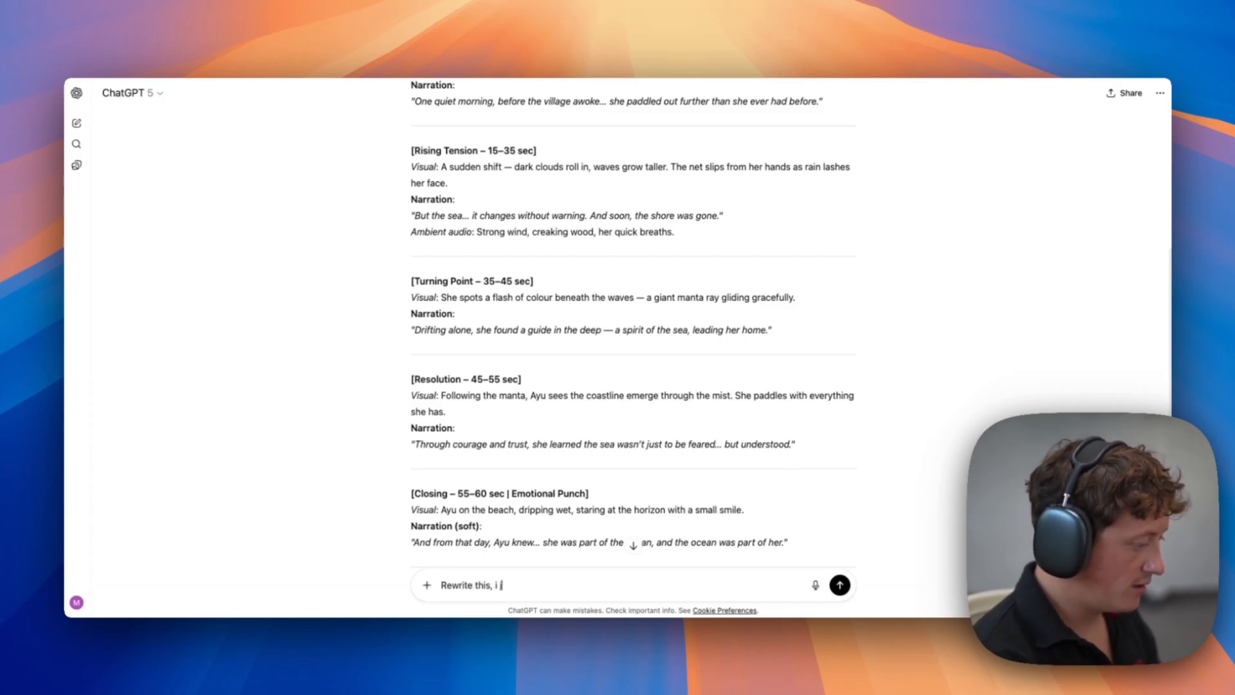
text(this, i just want a voiceo)
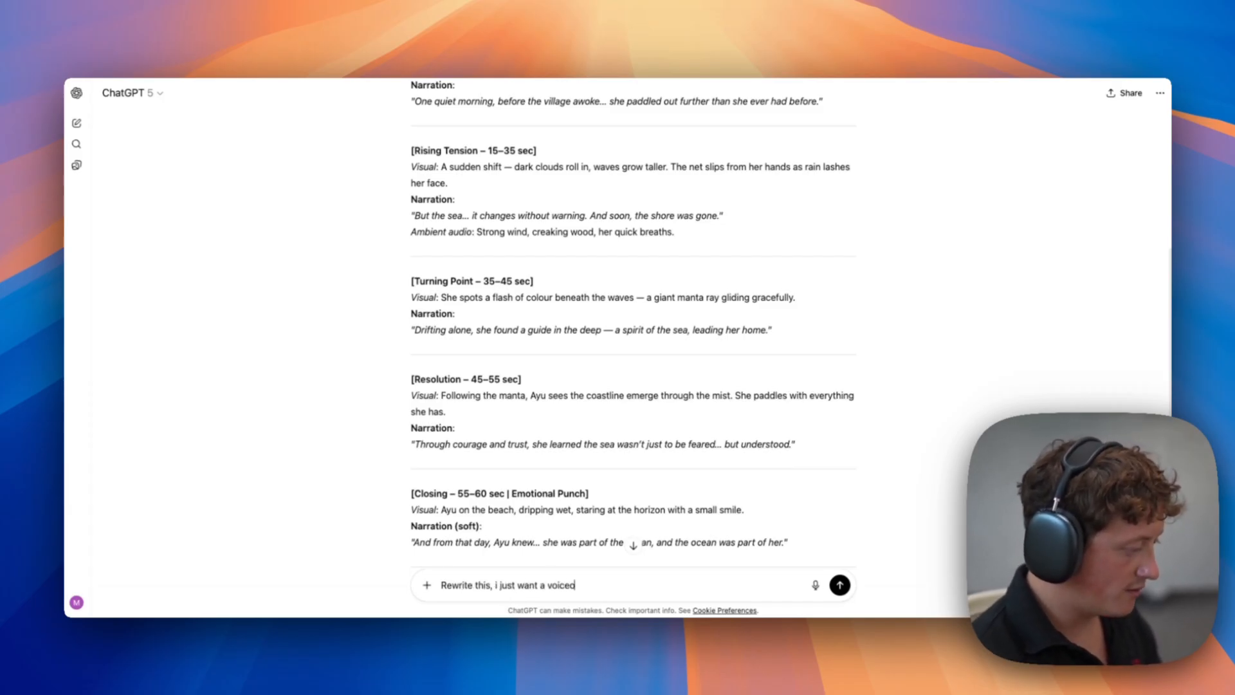
text(ver, nothing else)
key(Return)
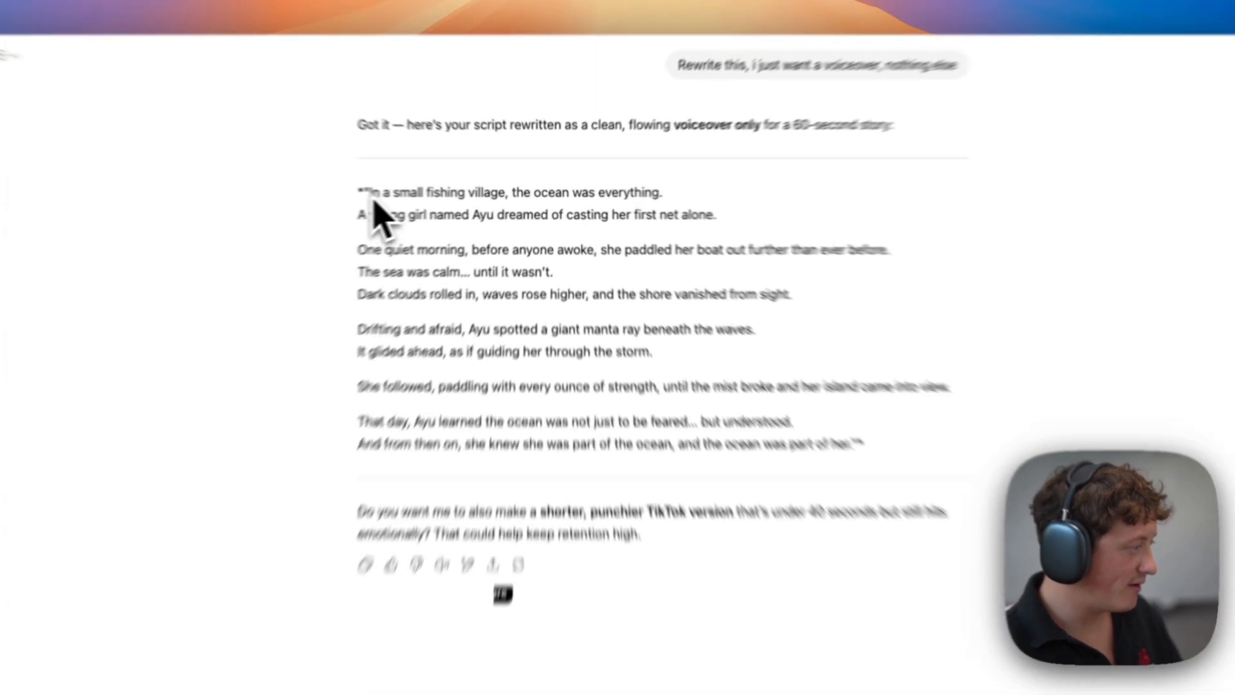
Step: Select the rewritten voiceover text from its first line to its last and open a new browser tab
drag(425, 195, 774, 374)
drag(680, 497, 673, 495)
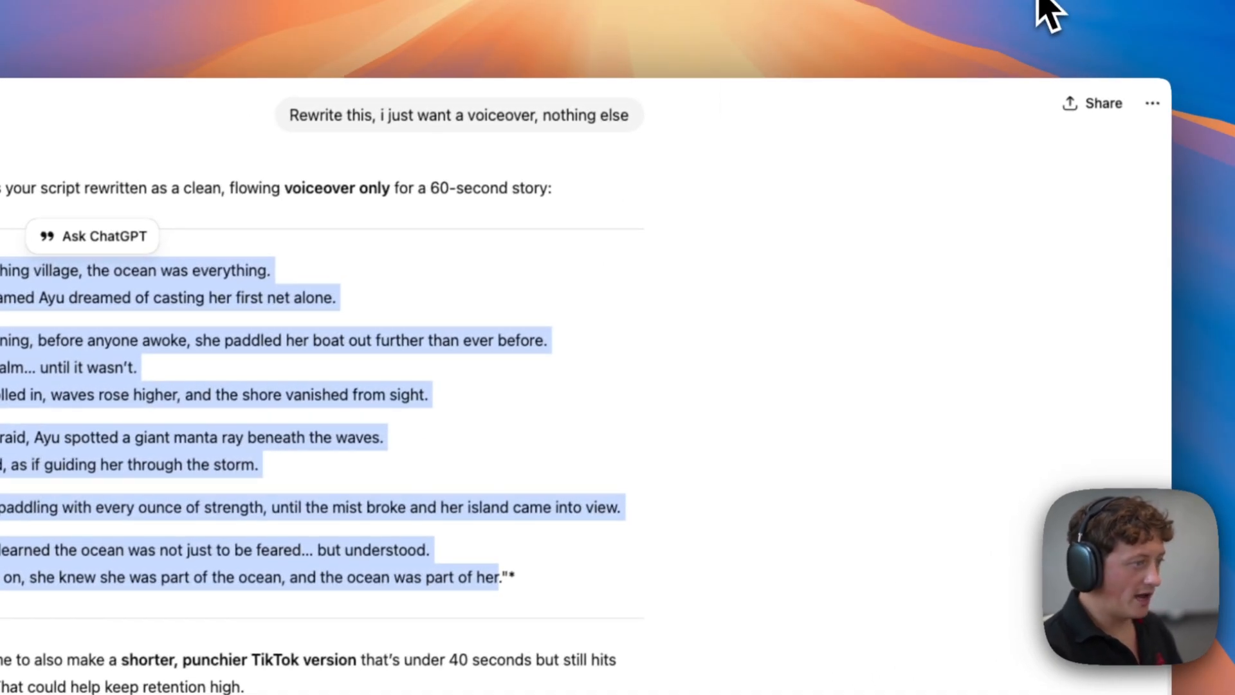
key(super+t)
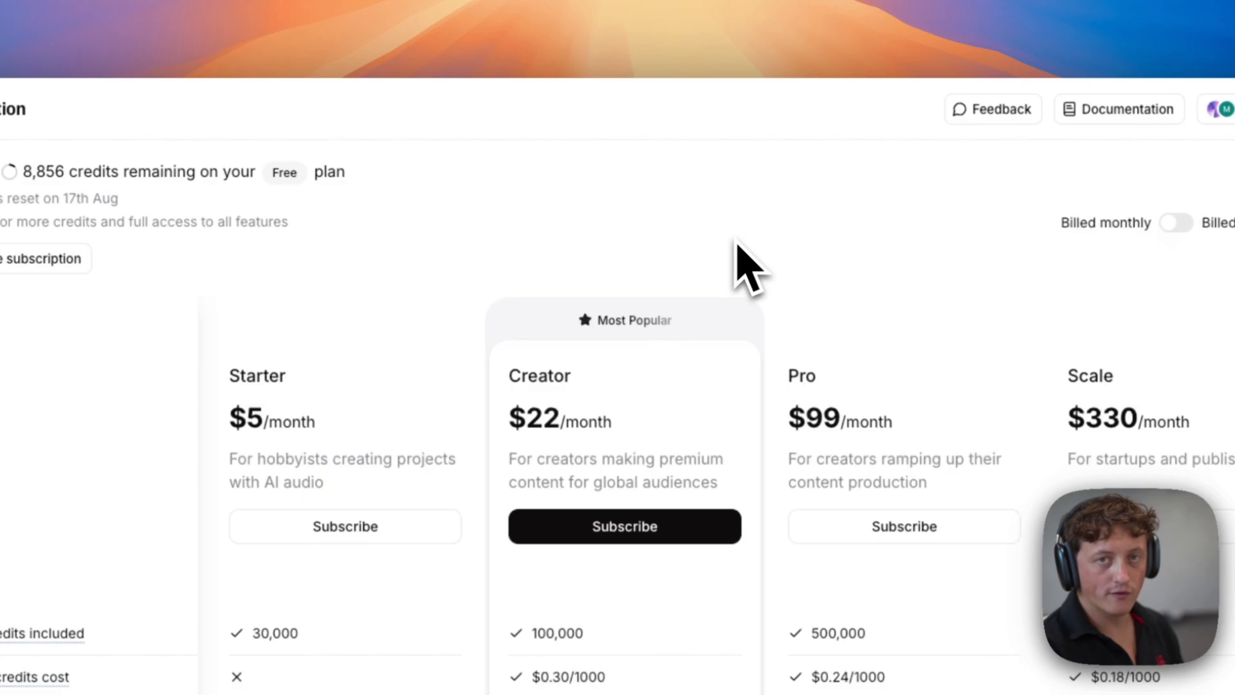
Step: Examine the Creator plan's monthly price on the voice generator's subscription page
scroll(735, 232, down, 1)
drag(512, 379, 598, 386)
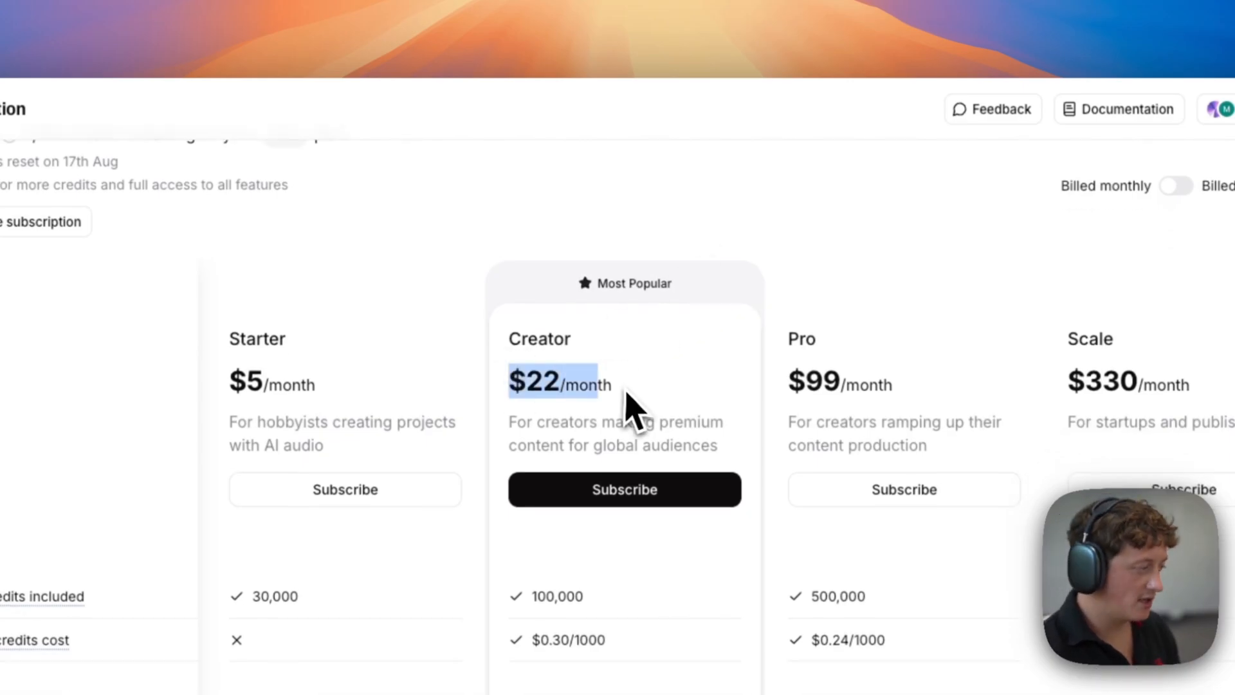
Step: Examine the monthly credits included in the Creator and Starter plans
double_click(537, 597)
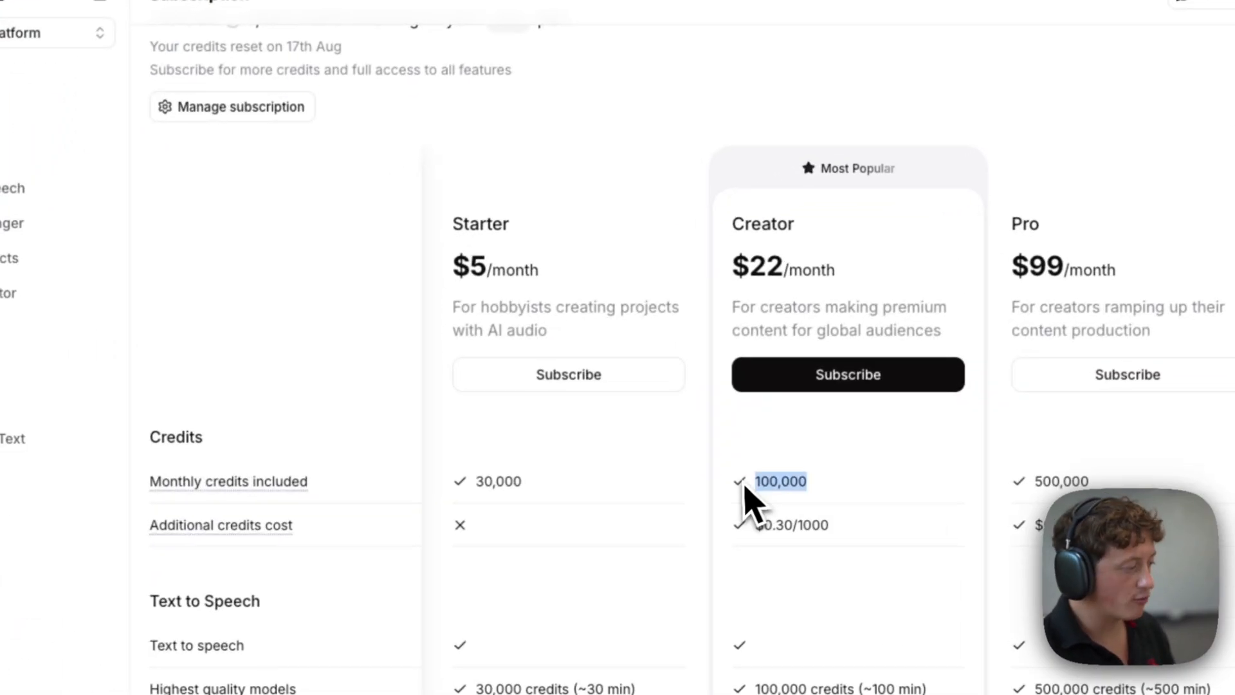
click(762, 480)
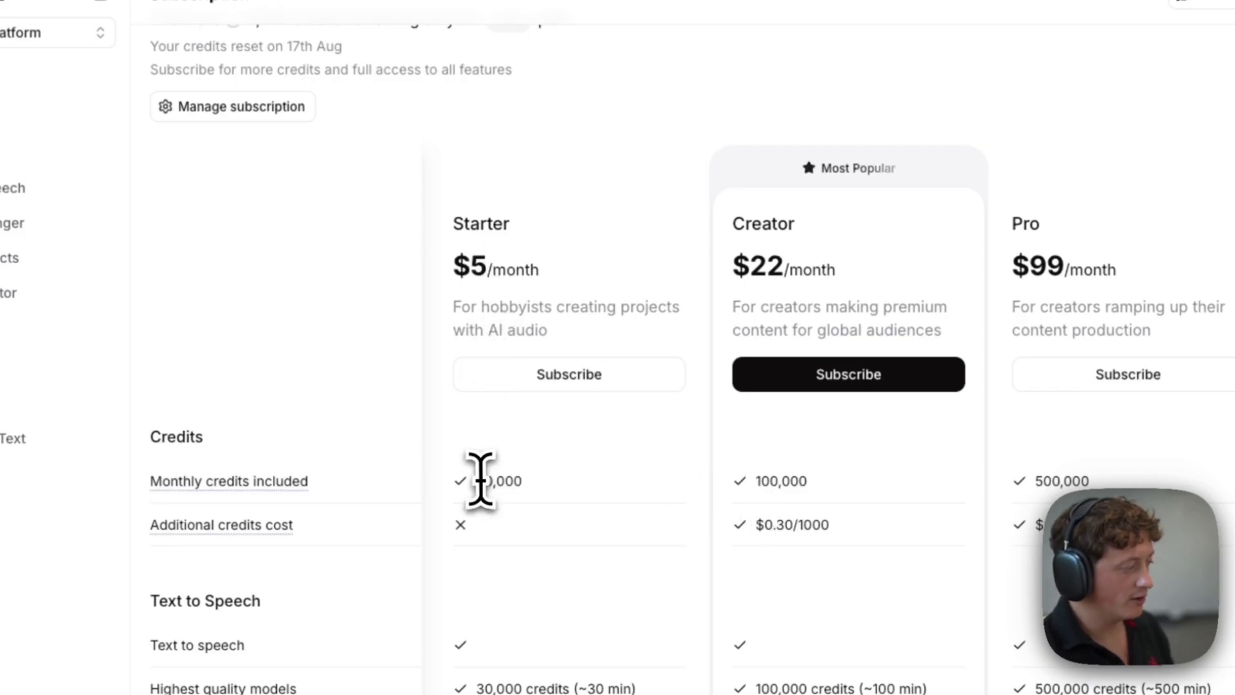
drag(479, 483, 515, 483)
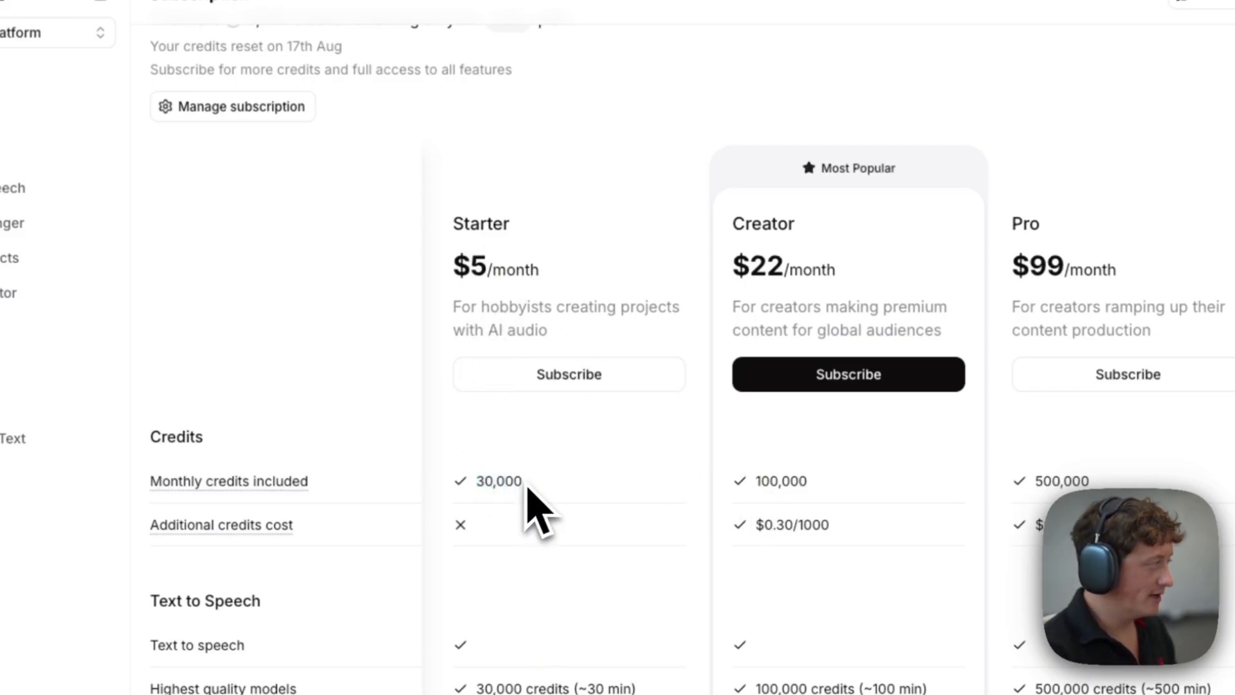
Step: Preview the Jon and Zara voices among the voice library's trending voices and try to add Zara to the saved voices
click(159, 131)
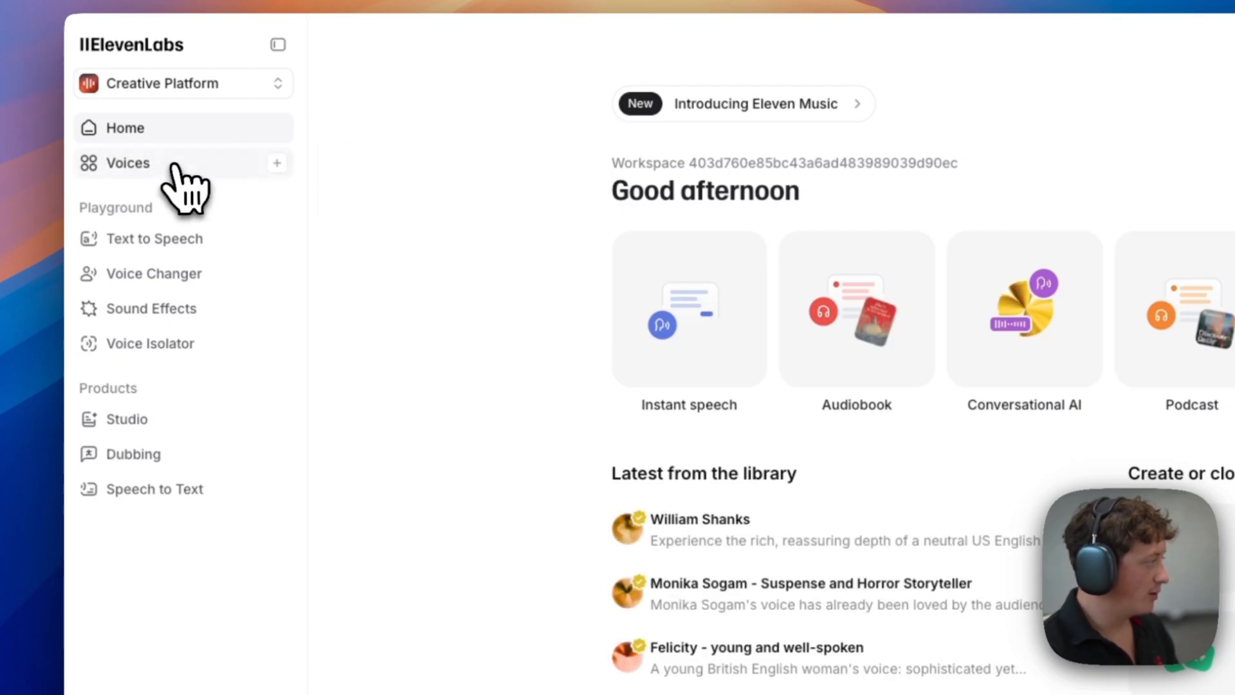
click(173, 165)
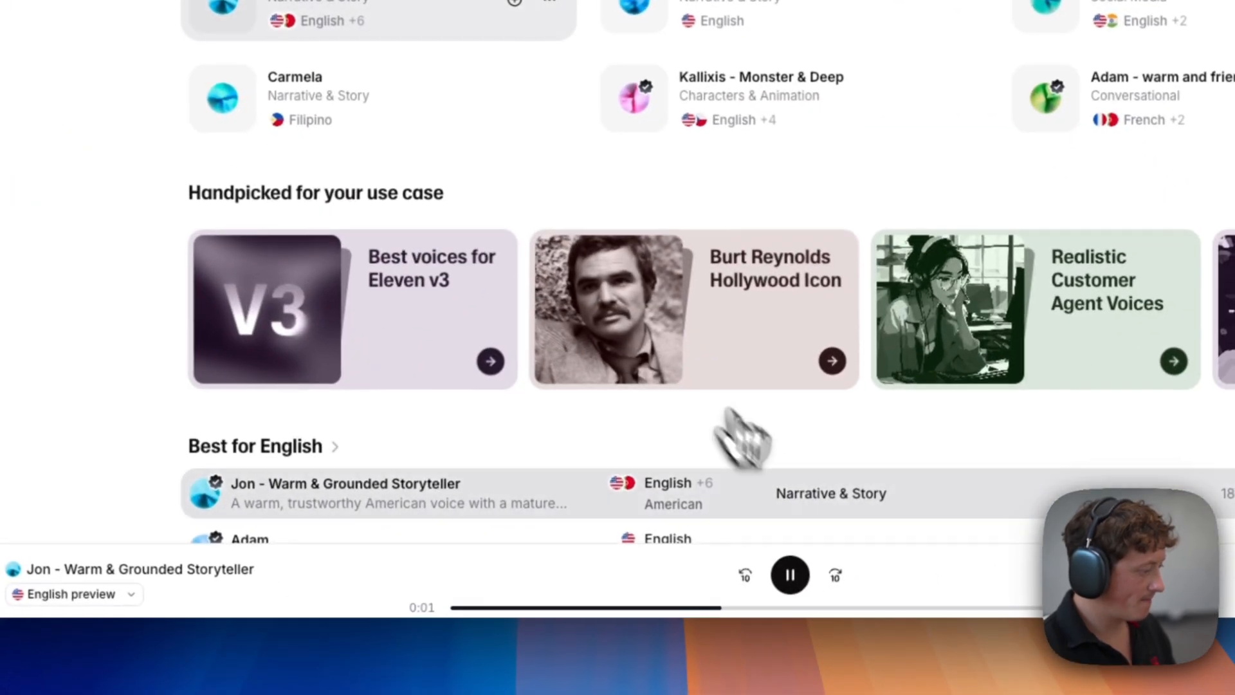
click(690, 573)
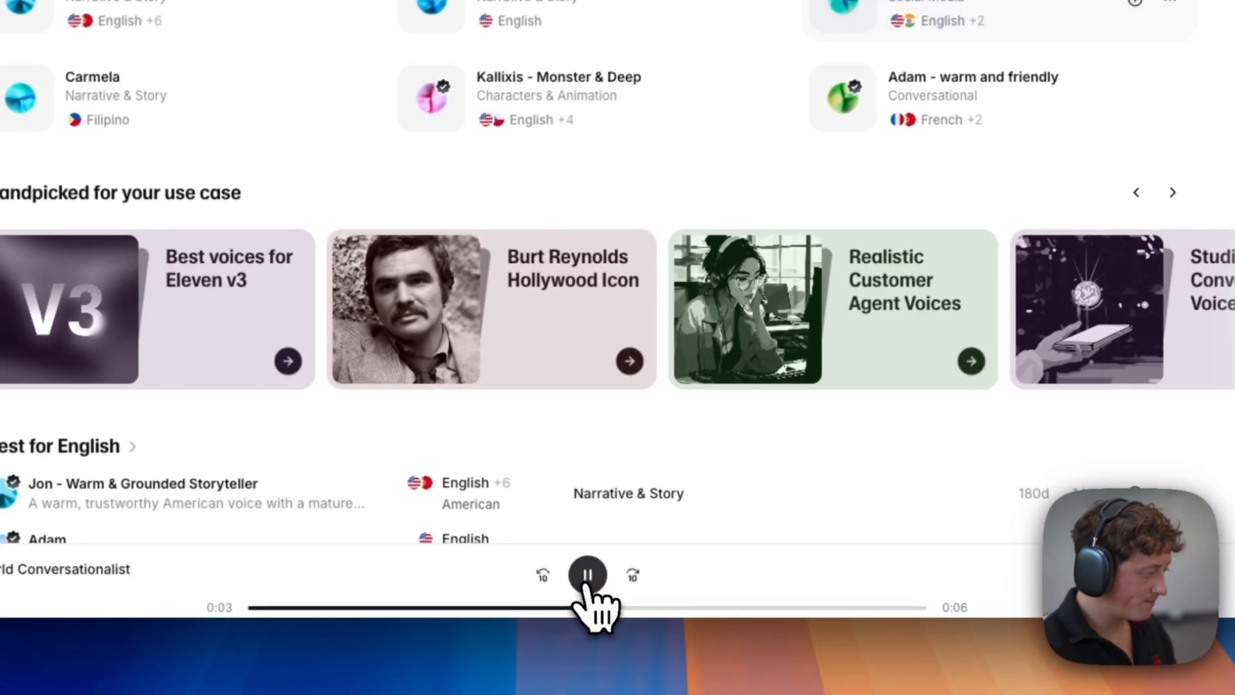
click(586, 583)
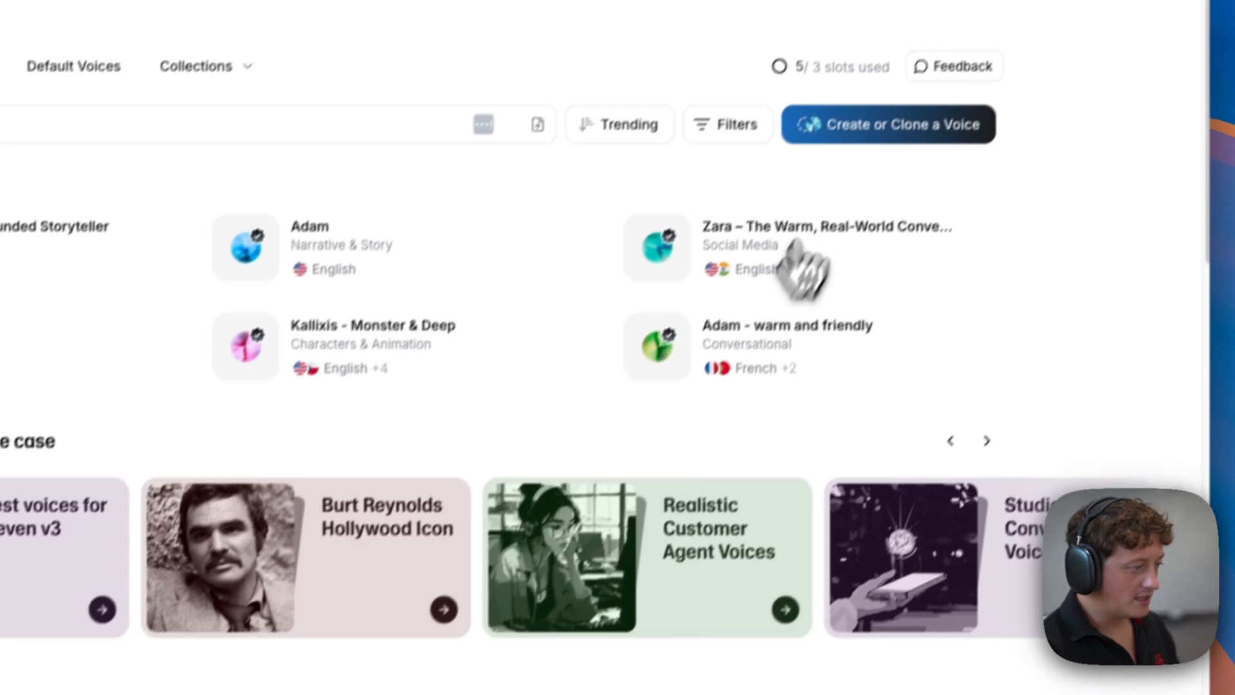
click(970, 265)
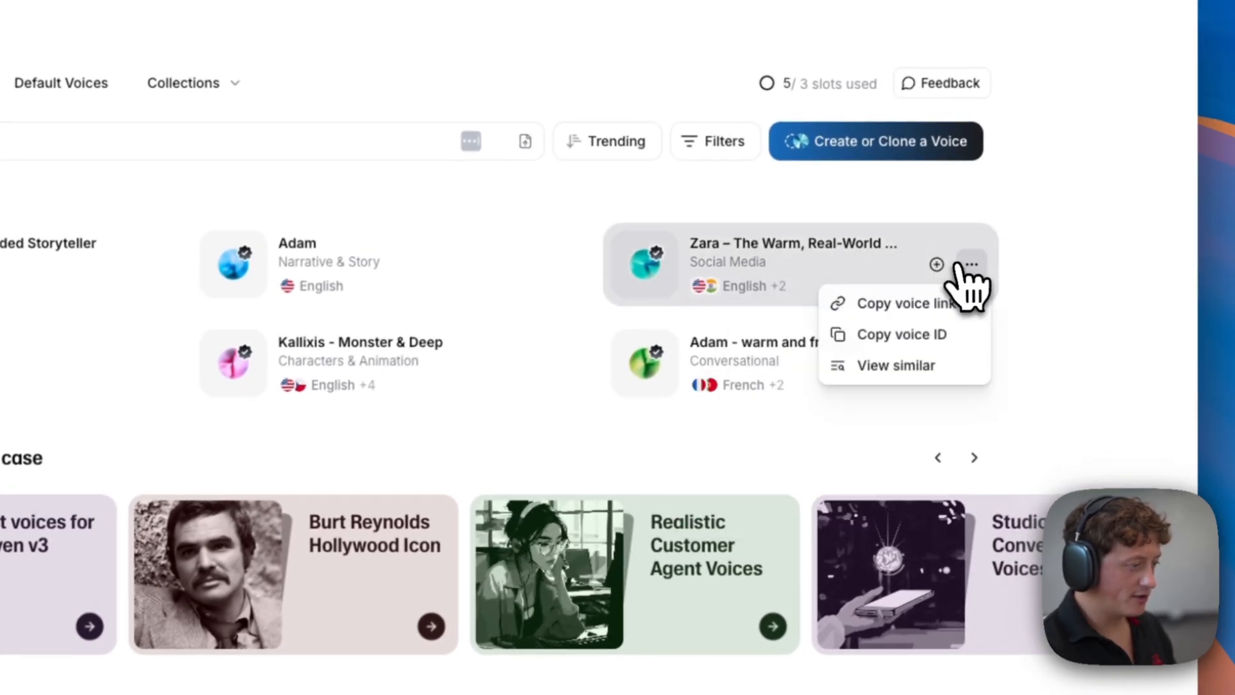
click(938, 265)
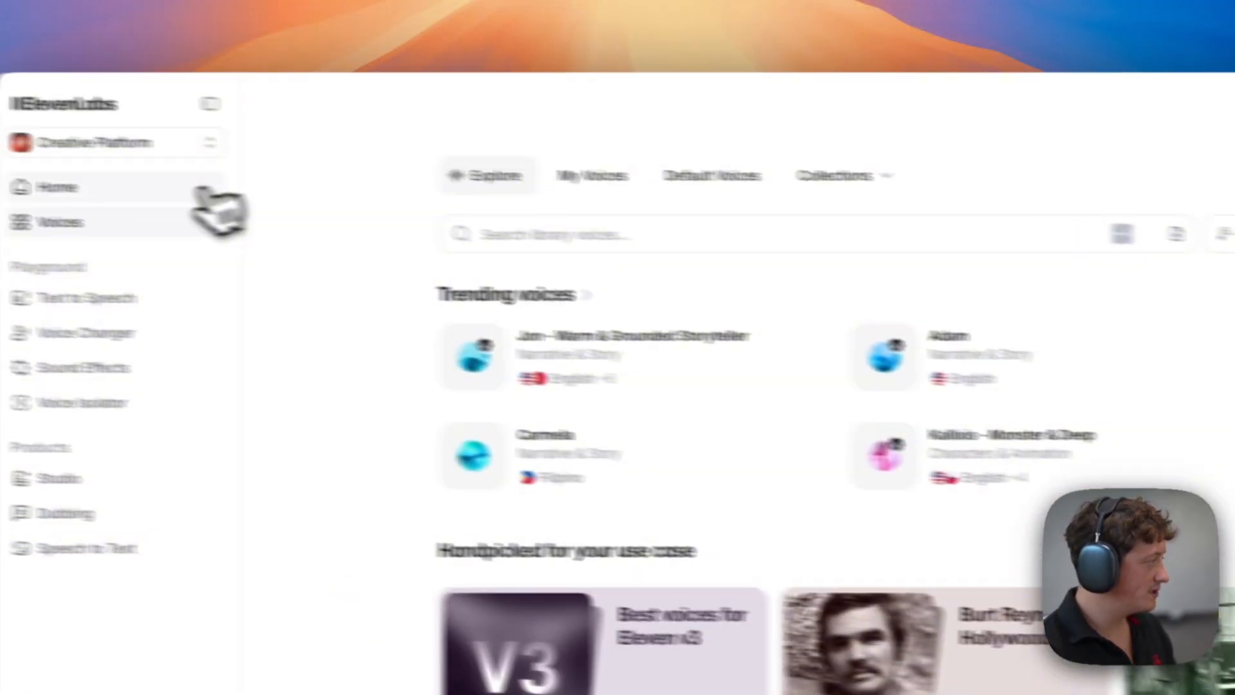
Step: Open Text to Speech and paste the copied voiceover script about Ayu into the text field
click(83, 196)
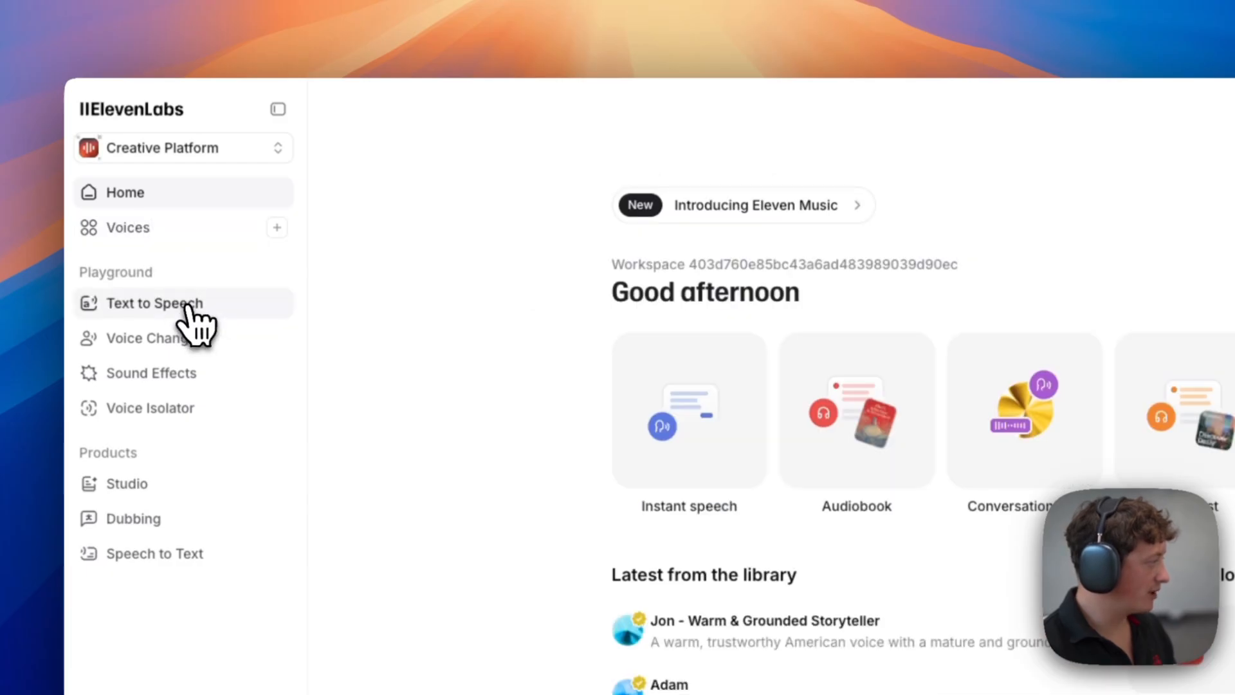
click(190, 309)
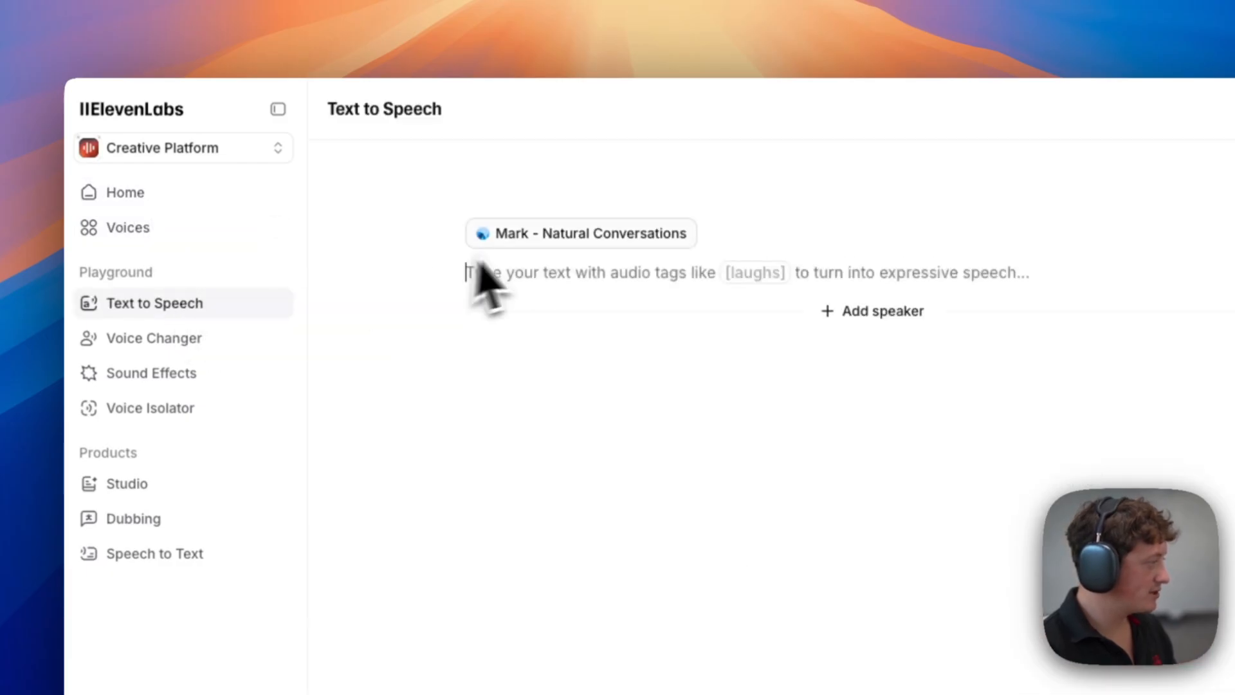
text(In a small fishing village, the ocean was everything. A young girl named Ayu dreamed of casting her first net alone.  One quiet morning, before anyone awoke, she paddled her boat out further than ever before. The sea was calm... until it wasn't. Dark clouds rolled in, waves rose higher, and the shore vanished from sight.  Drifting and afraid, Ayu spotted a giant manta ray beneath the waves. It glided ahead, as if guiding her through the storm.  She followed, paddling with every ounce of strength, until the mist broke and the island came into view.  That day, Ayu learned the ocean was not just to be feared... but understood. And from then on, she knew she was part of the ocean, and the ocean was part of her.)
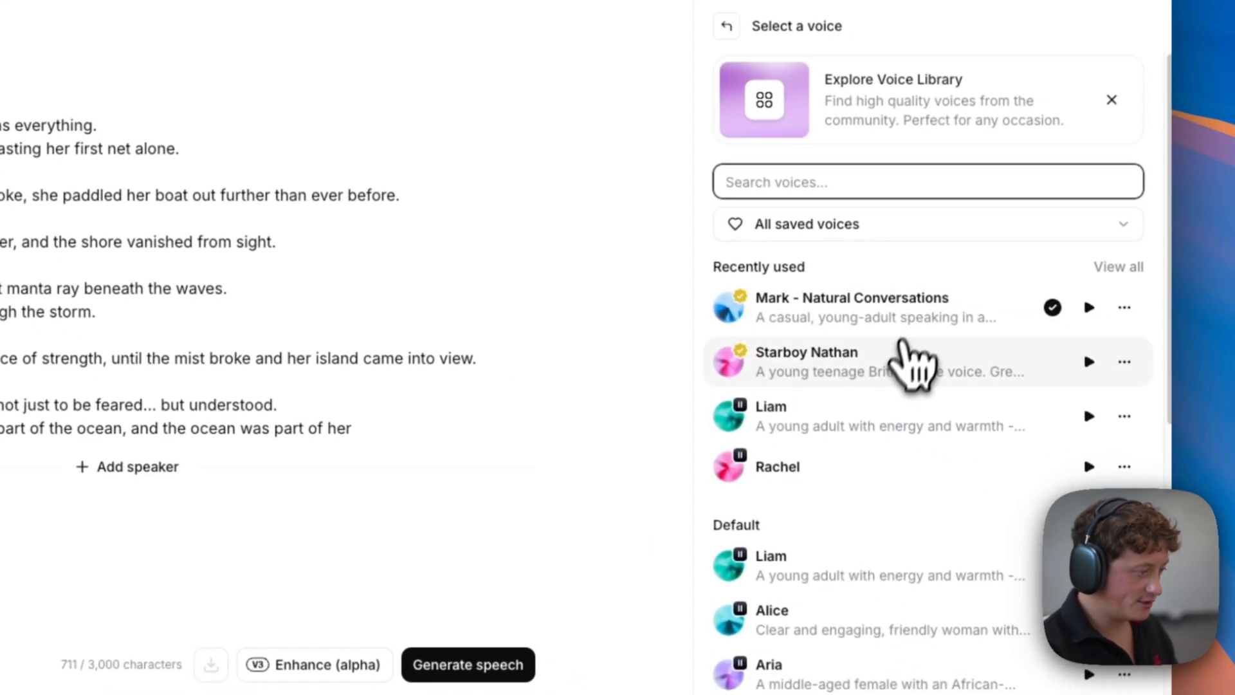
Step: Choose Rachel as the narration voice and play its preview
click(851, 477)
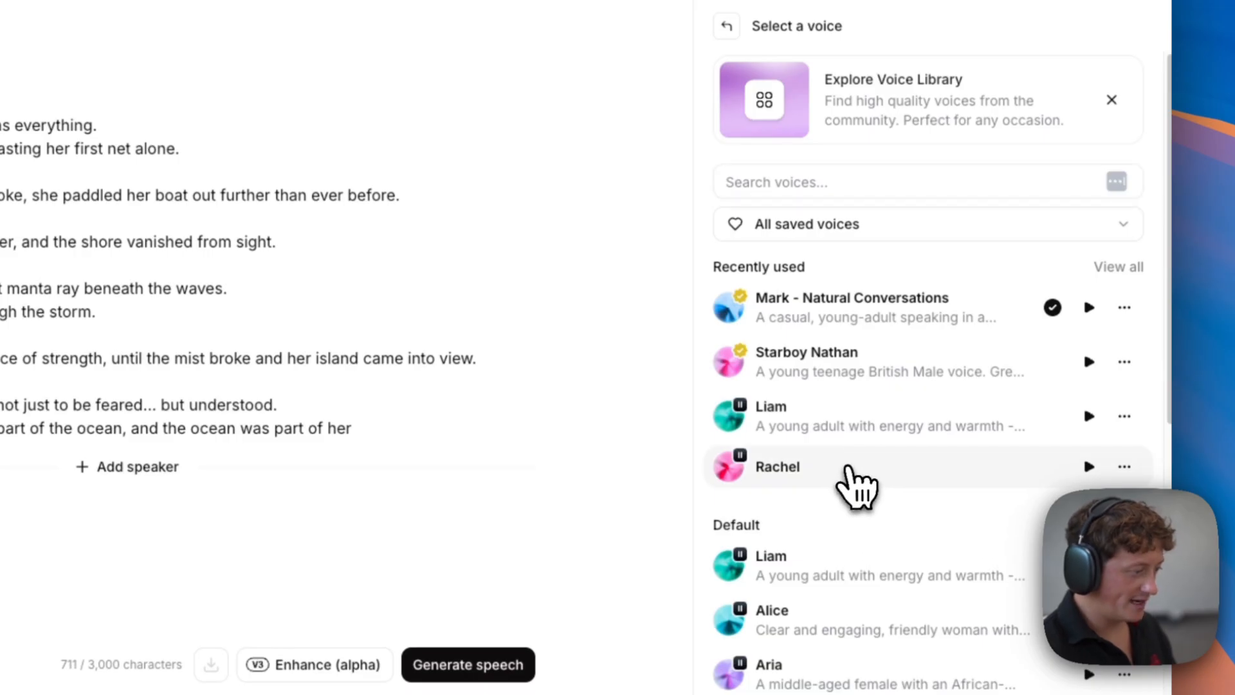
click(840, 222)
scroll(1098, 405, down, 1)
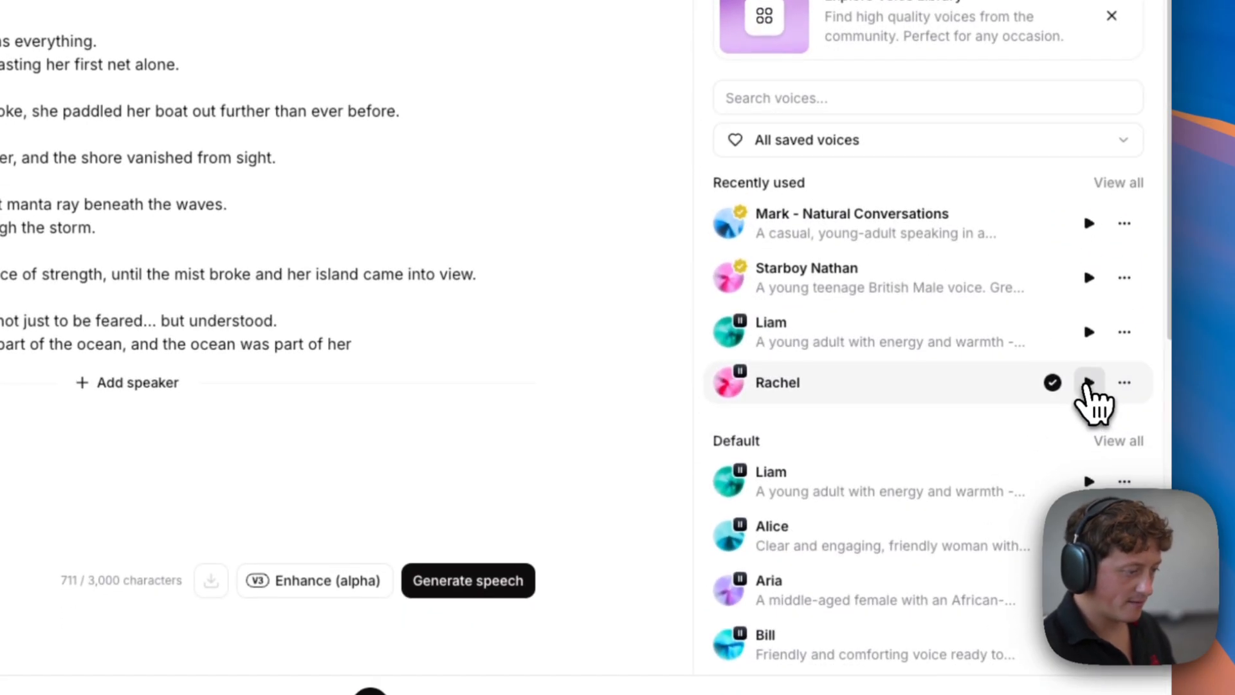
click(1089, 383)
click(1088, 383)
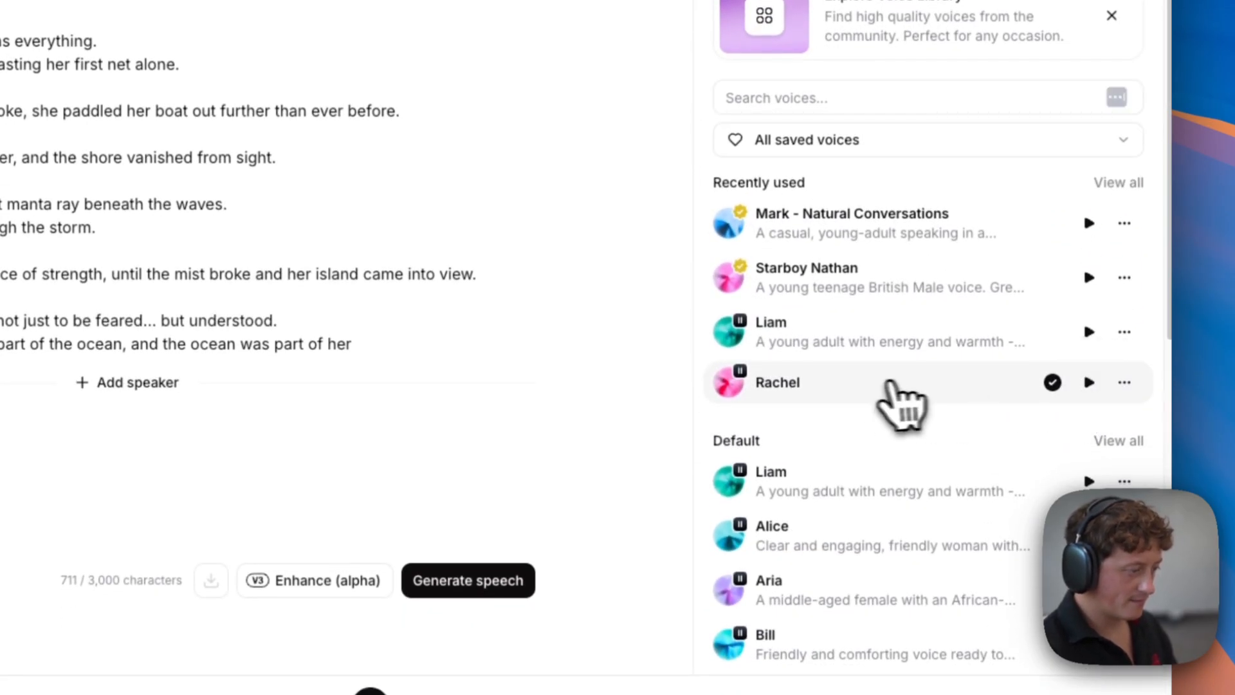
click(892, 386)
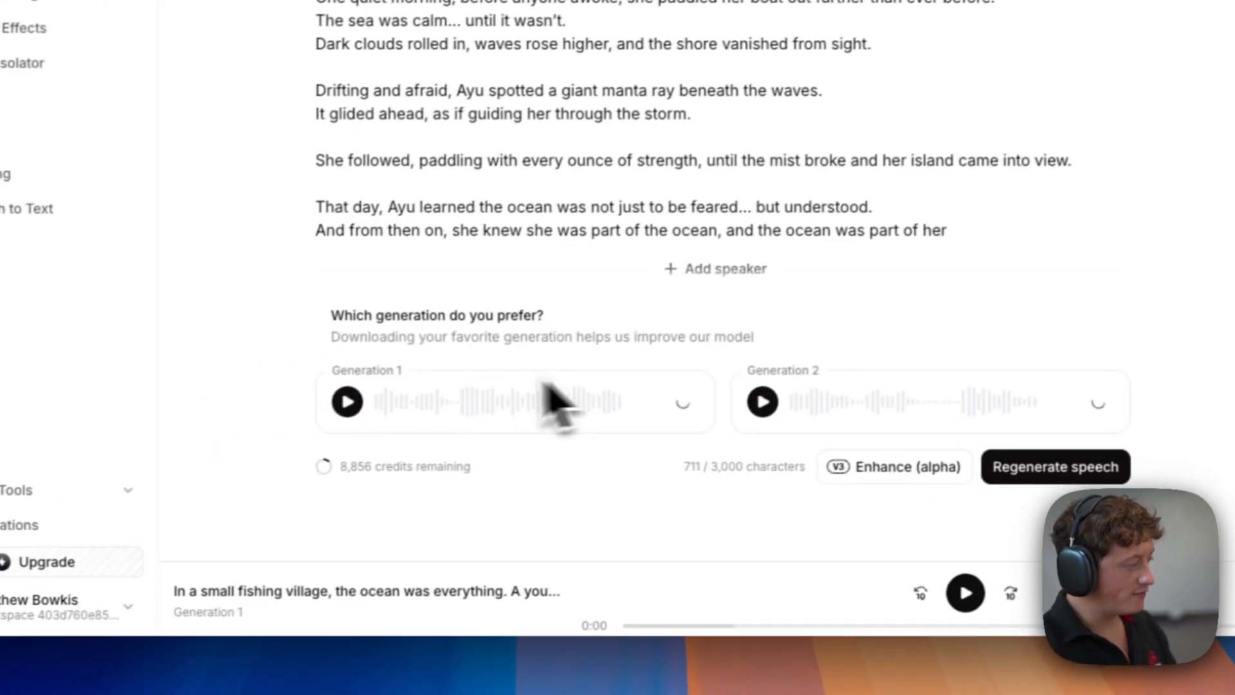
Step: Listen to part of Generation 1 of the narration and download it as an MP3
click(164, 428)
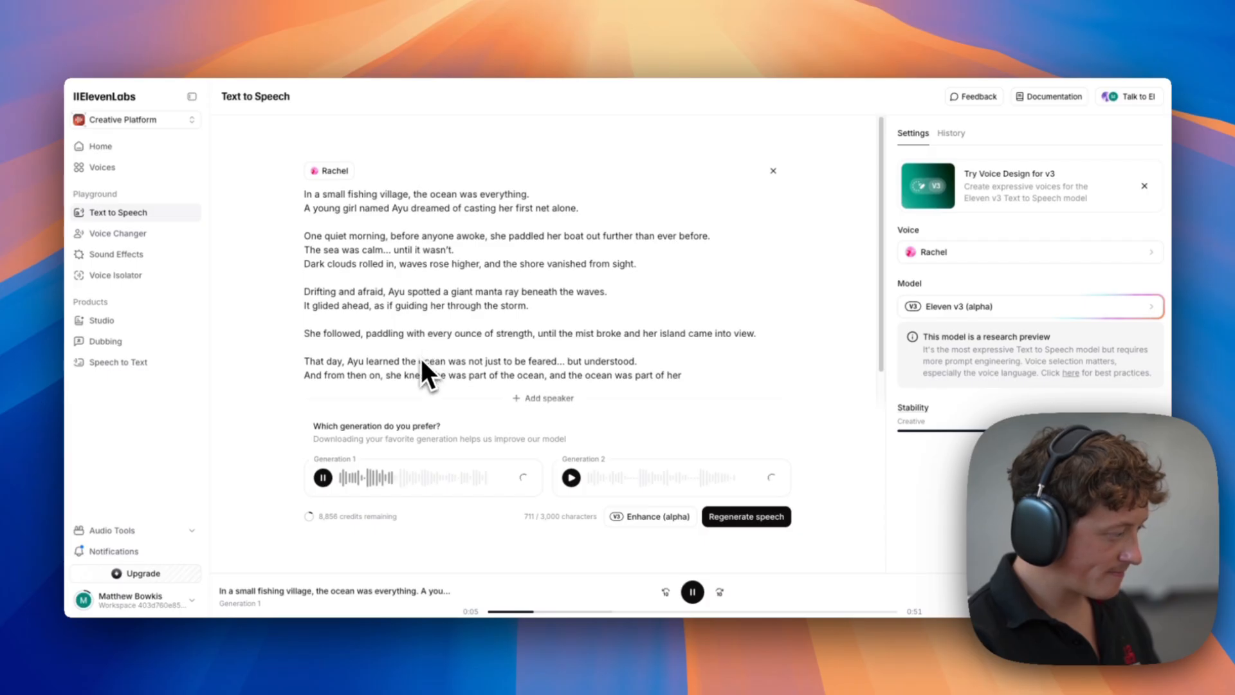
click(323, 477)
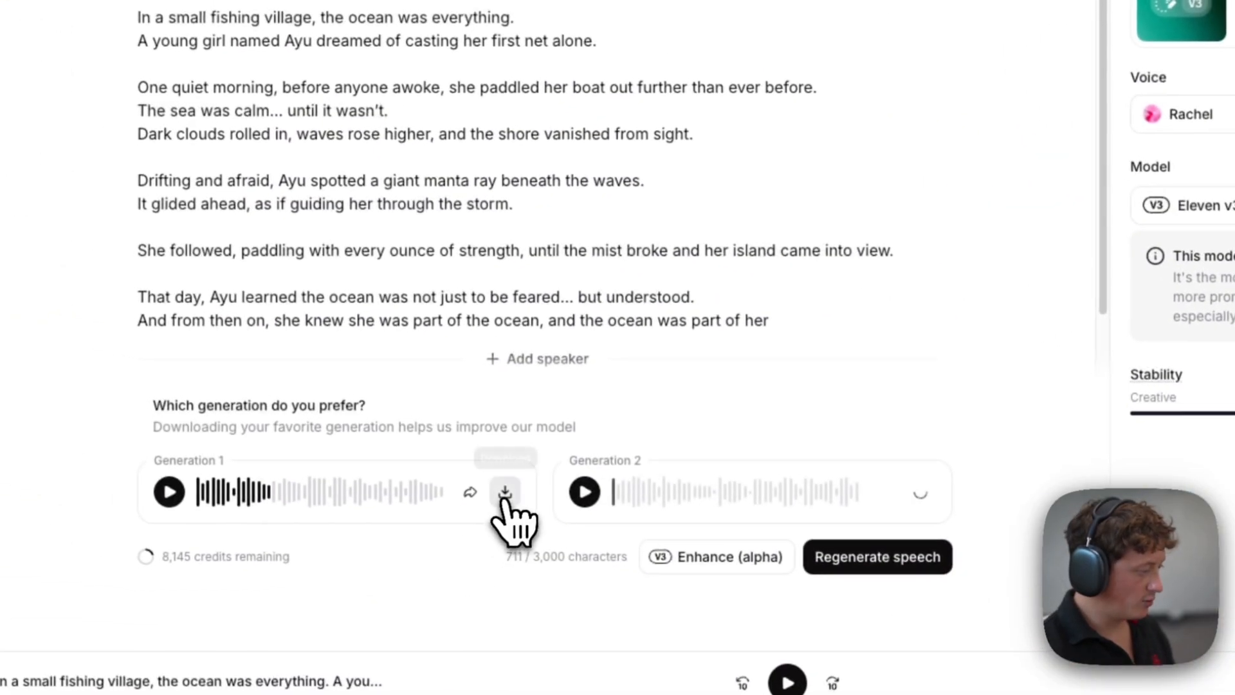
click(505, 493)
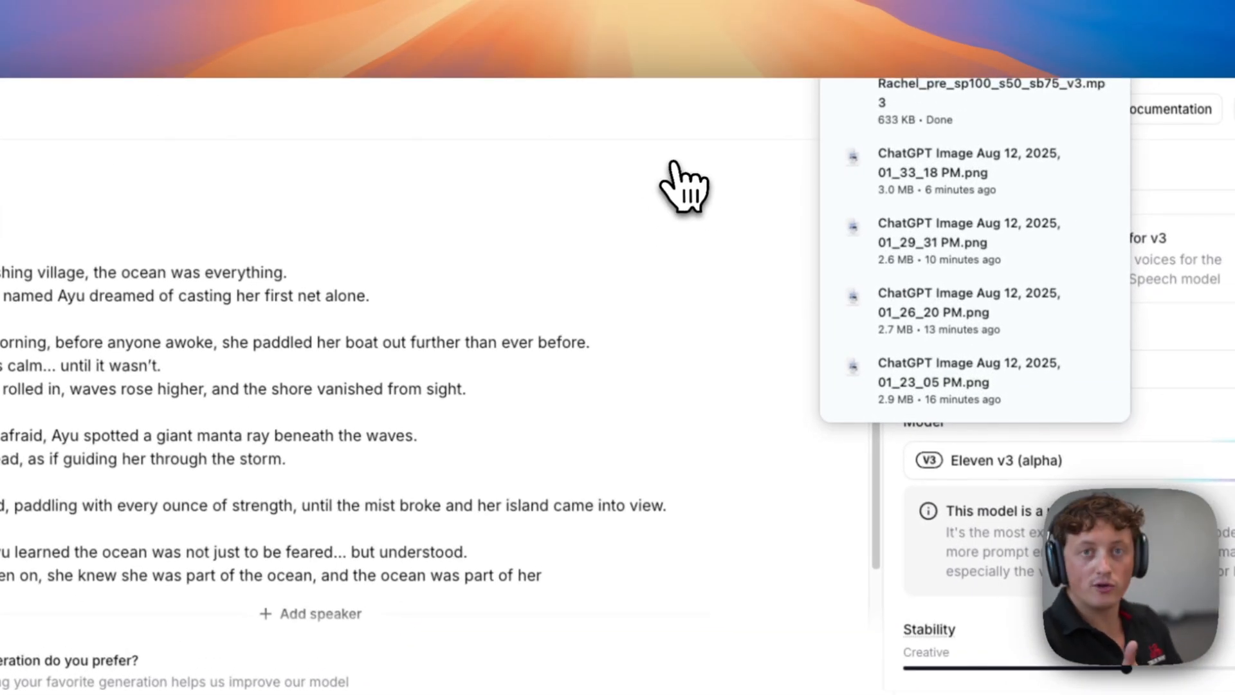
click(529, 193)
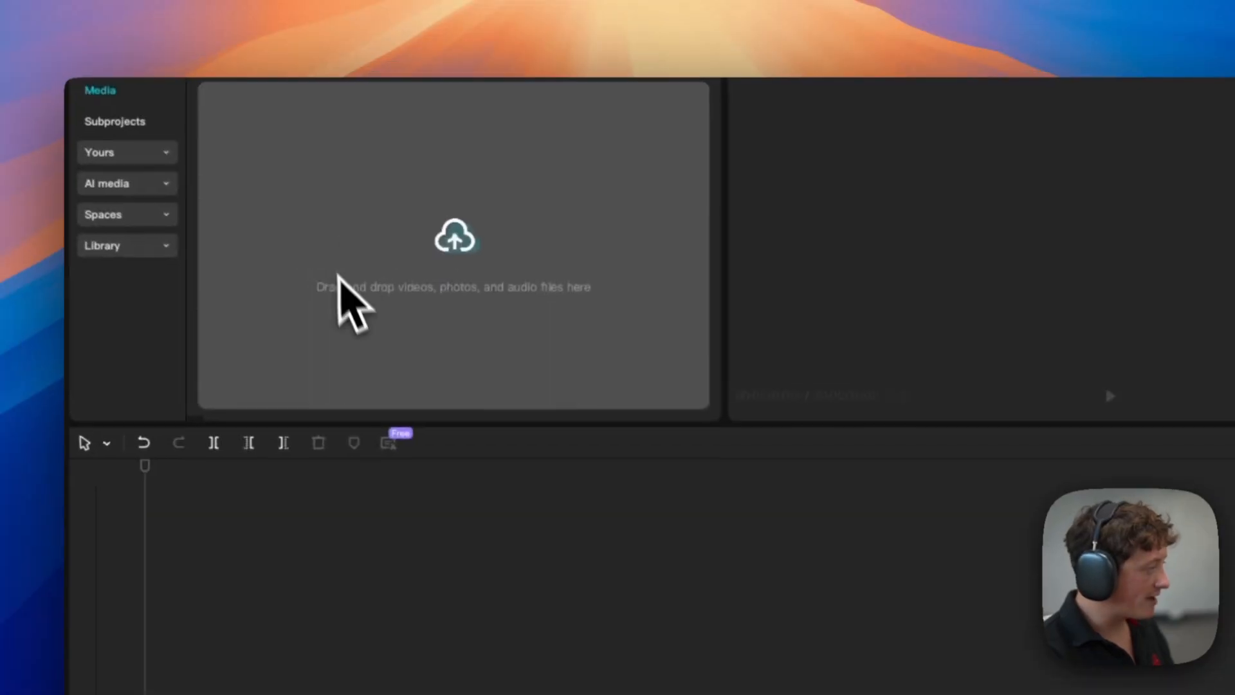
Step: Switch to Finder and import the five ChatGPT images and the ElevenLabs MP3 from Downloads into CapCut's media library
key(super+Tab)
key(Tab)
click(354, 469)
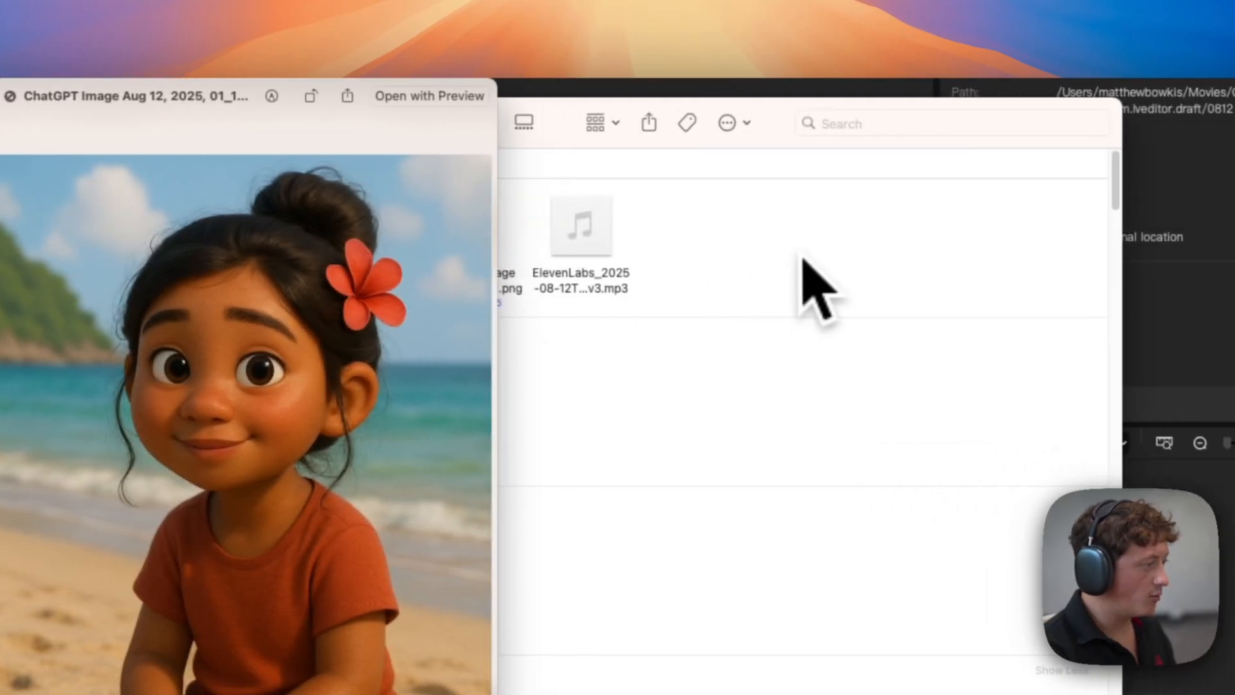
drag(1220, 256, 515, 243)
drag(322, 243, 187, 239)
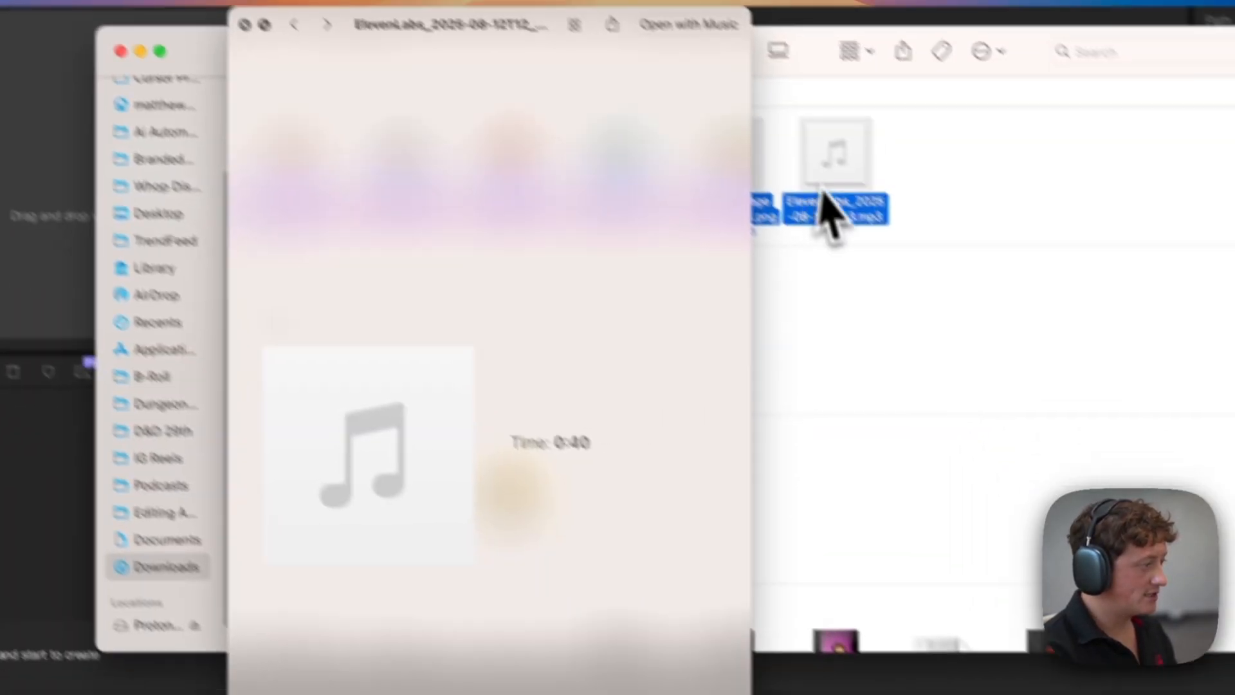
drag(816, 253, 878, 282)
drag(877, 185, 353, 188)
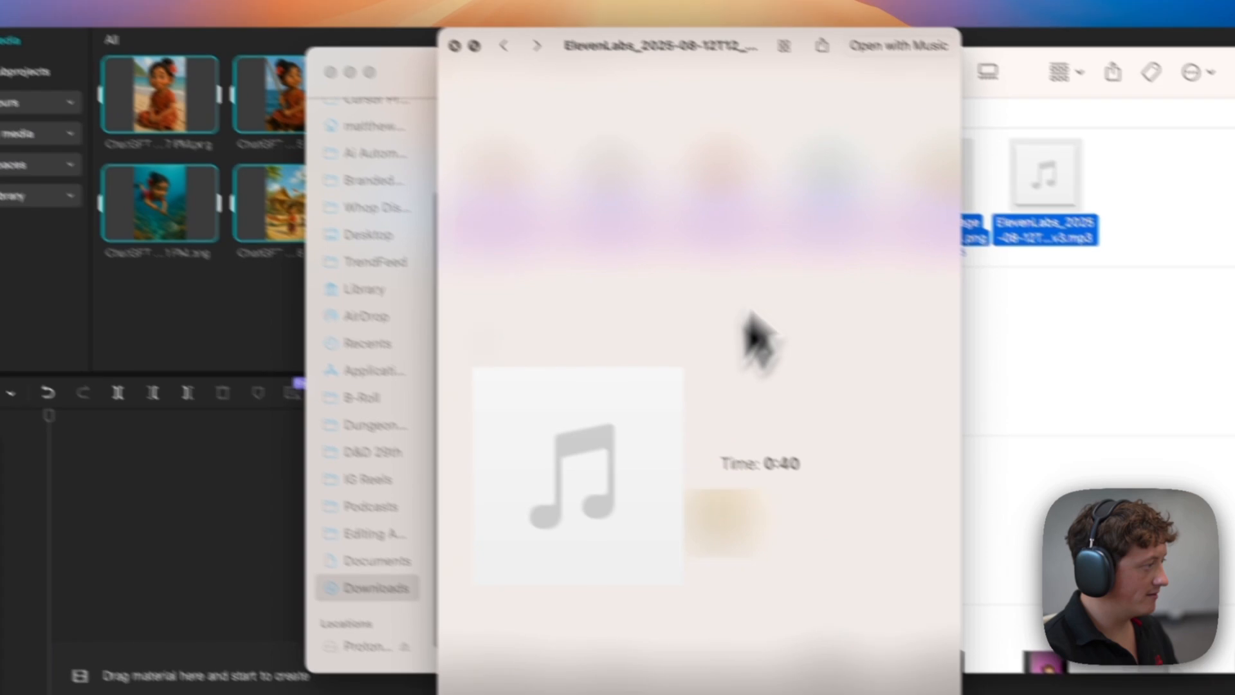
key(space)
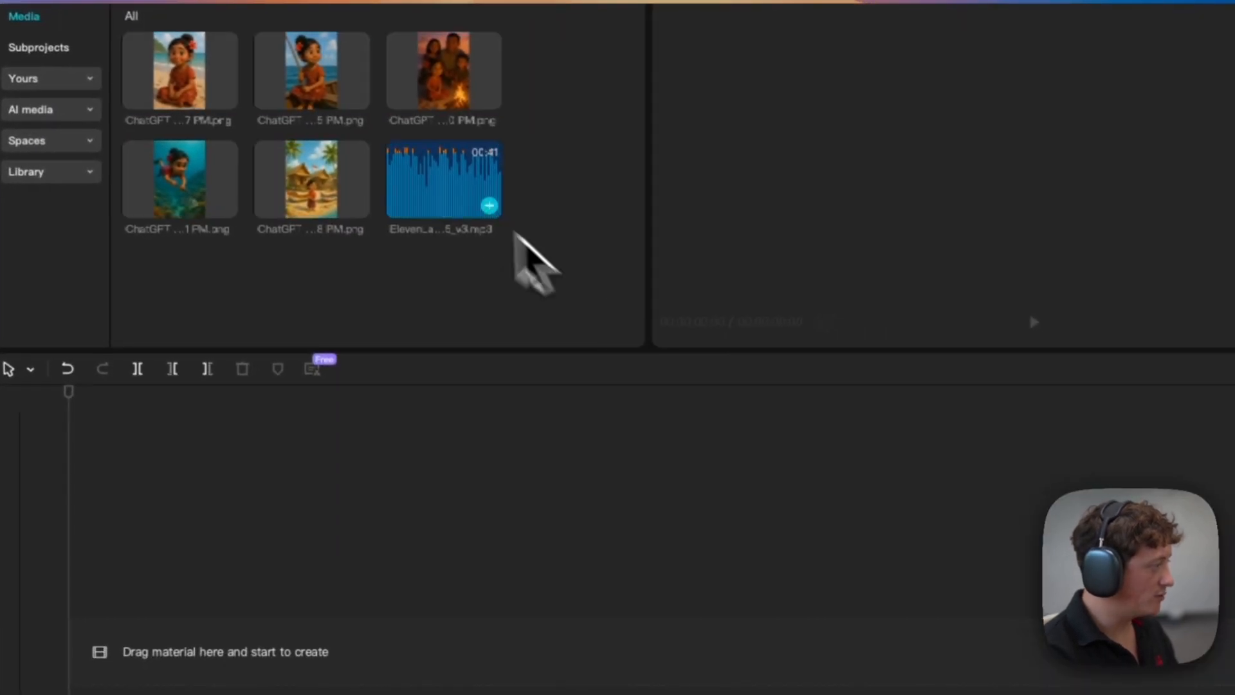
Step: Place the narration on the timeline and line up the beach, boat, campfire, underwater and village images above it
drag(440, 193, 195, 656)
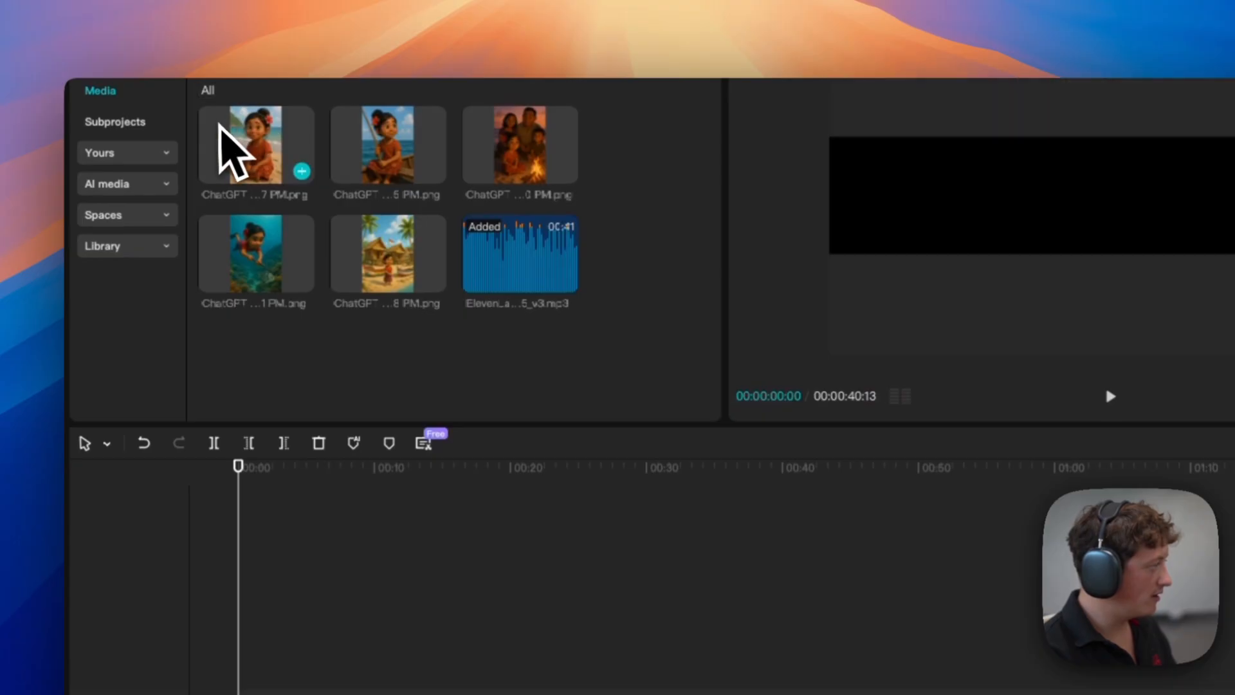
drag(223, 135, 261, 496)
drag(258, 605, 258, 608)
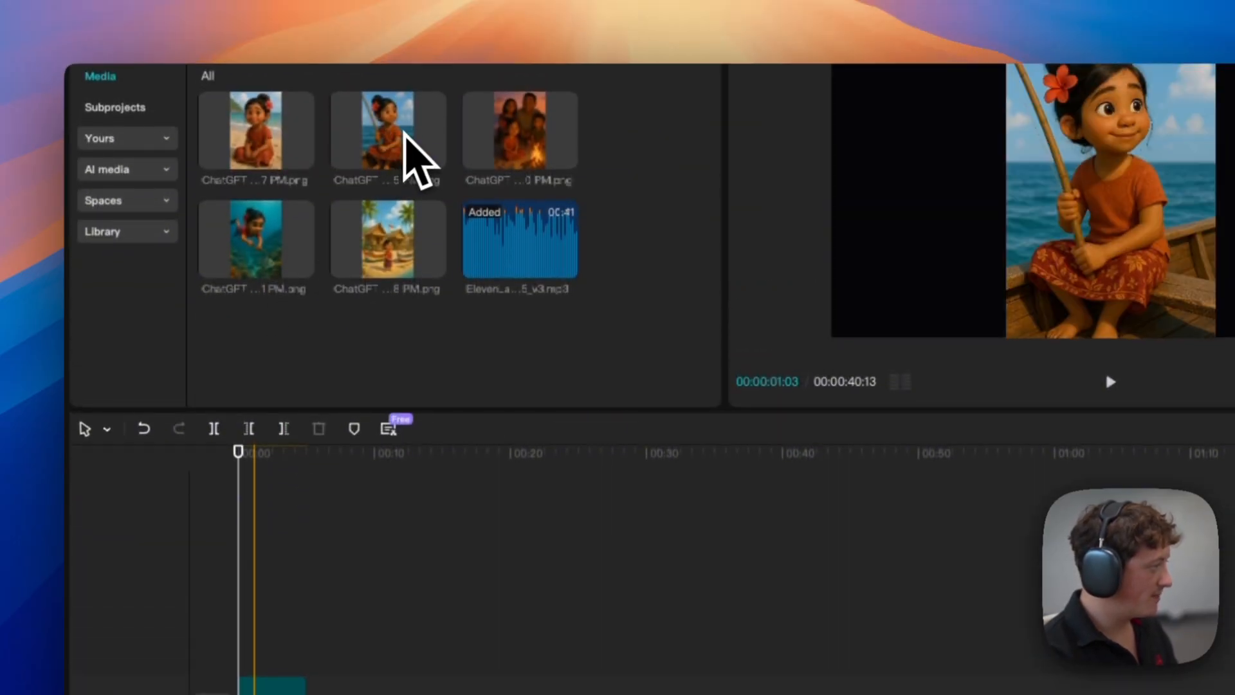
drag(404, 19, 478, 336)
drag(479, 460, 347, 688)
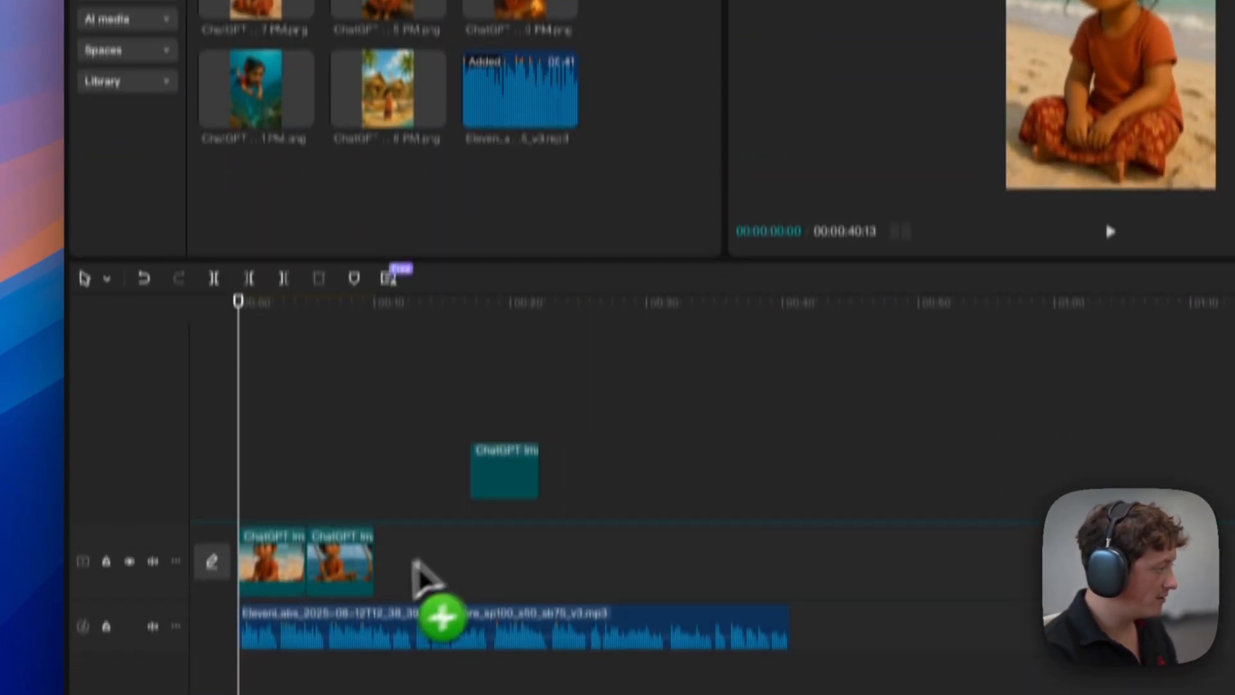
drag(413, 561, 414, 556)
drag(266, 87, 525, 505)
drag(388, 64, 554, 538)
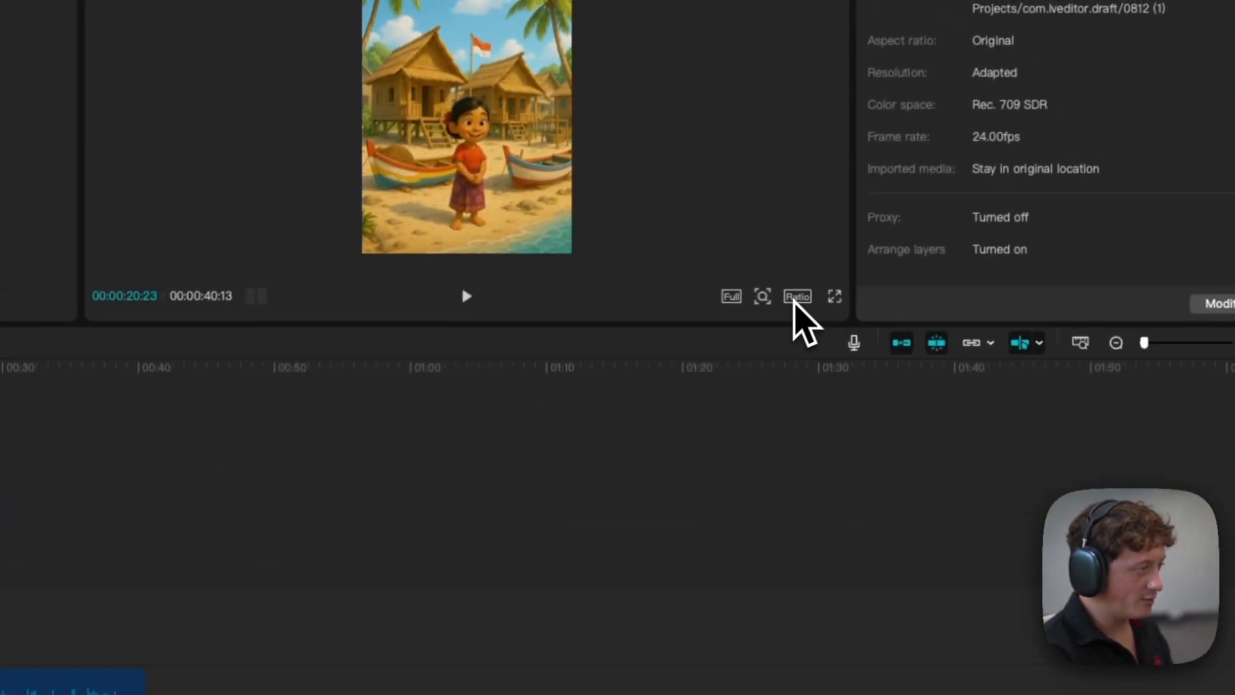
Step: Set the project's aspect ratio to 9:16 and scale the image up to fill the frame
click(797, 296)
click(876, 510)
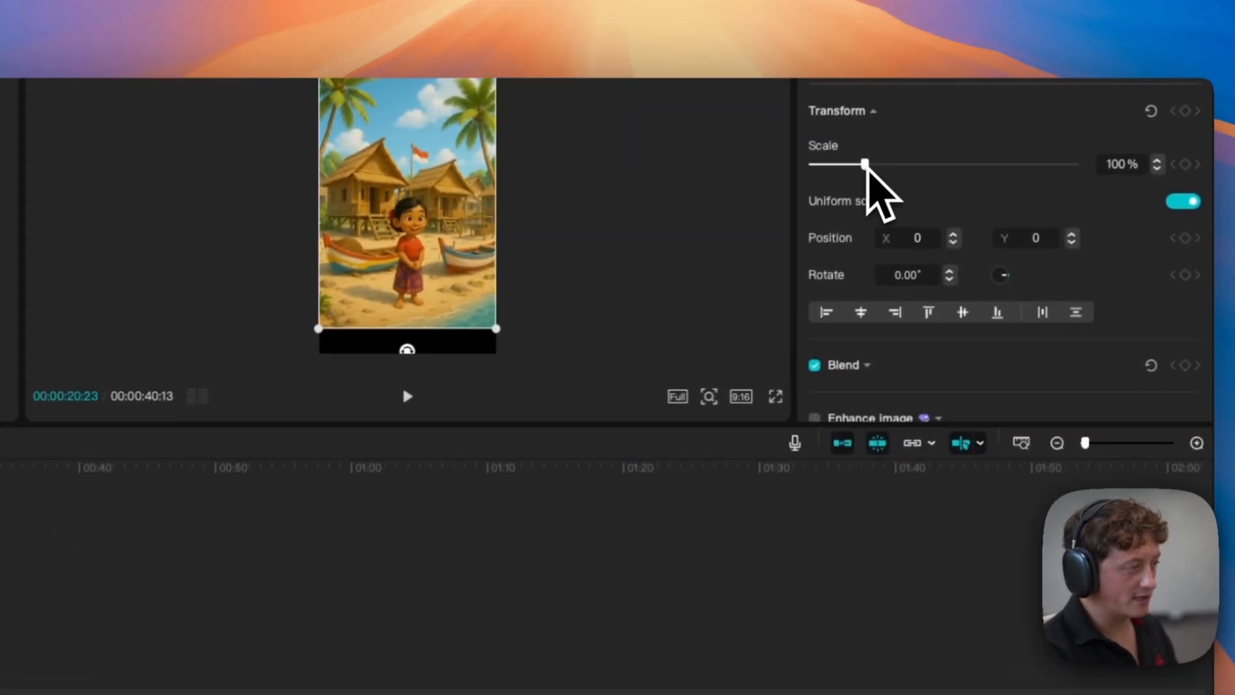
drag(865, 166, 883, 171)
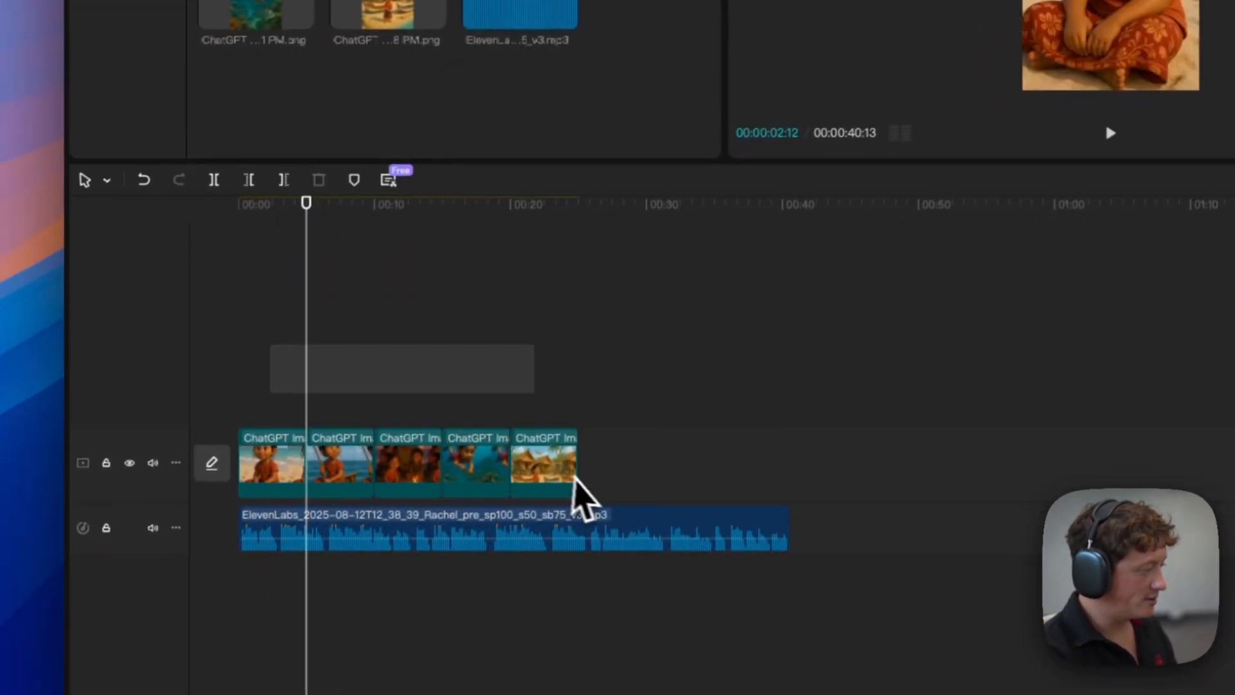
Step: Lengthen the five image clips so that together they span the whole narration audio
drag(553, 448, 628, 450)
drag(860, 467, 851, 466)
drag(716, 404, 710, 408)
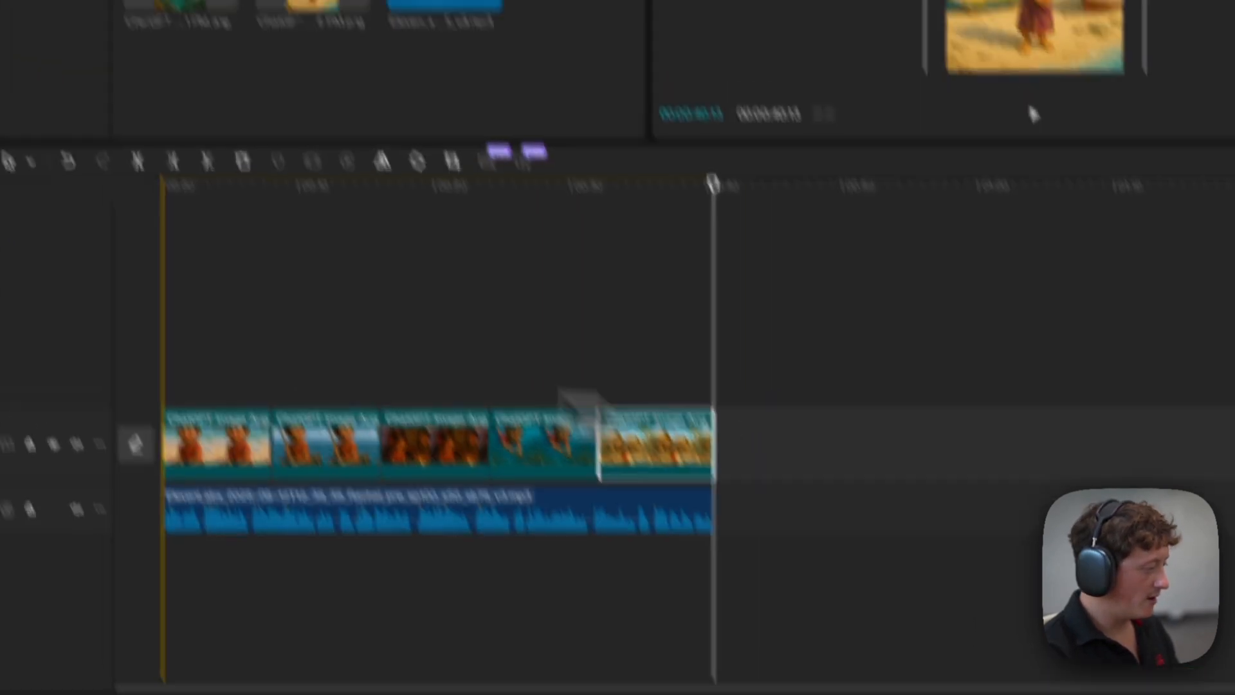
key(space)
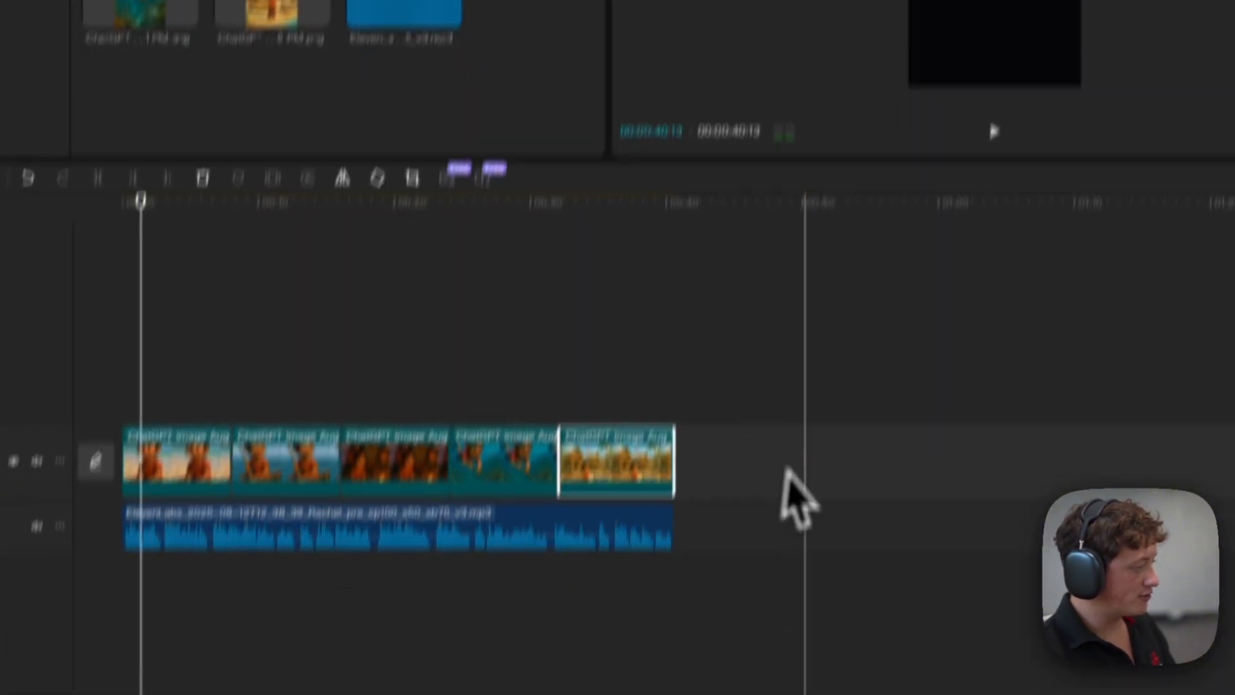
Step: Add a Slide Left transition at each of the four cuts between the five image clips
drag(768, 488, 199, 415)
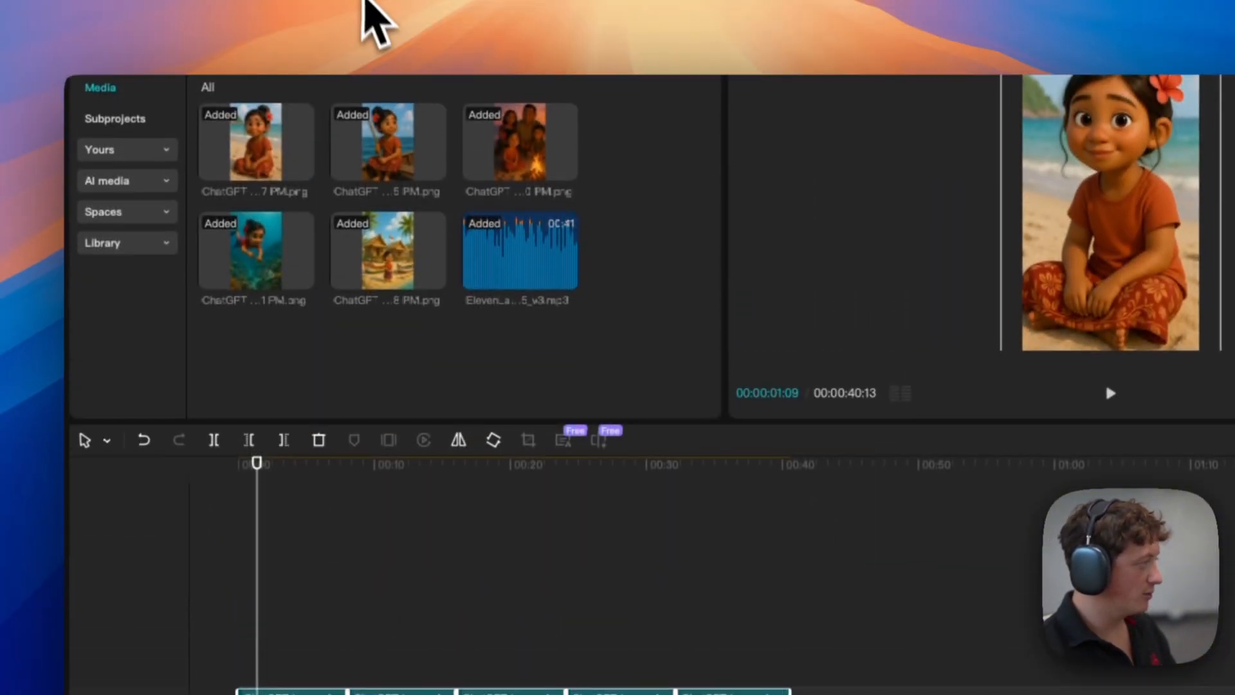
click(347, 5)
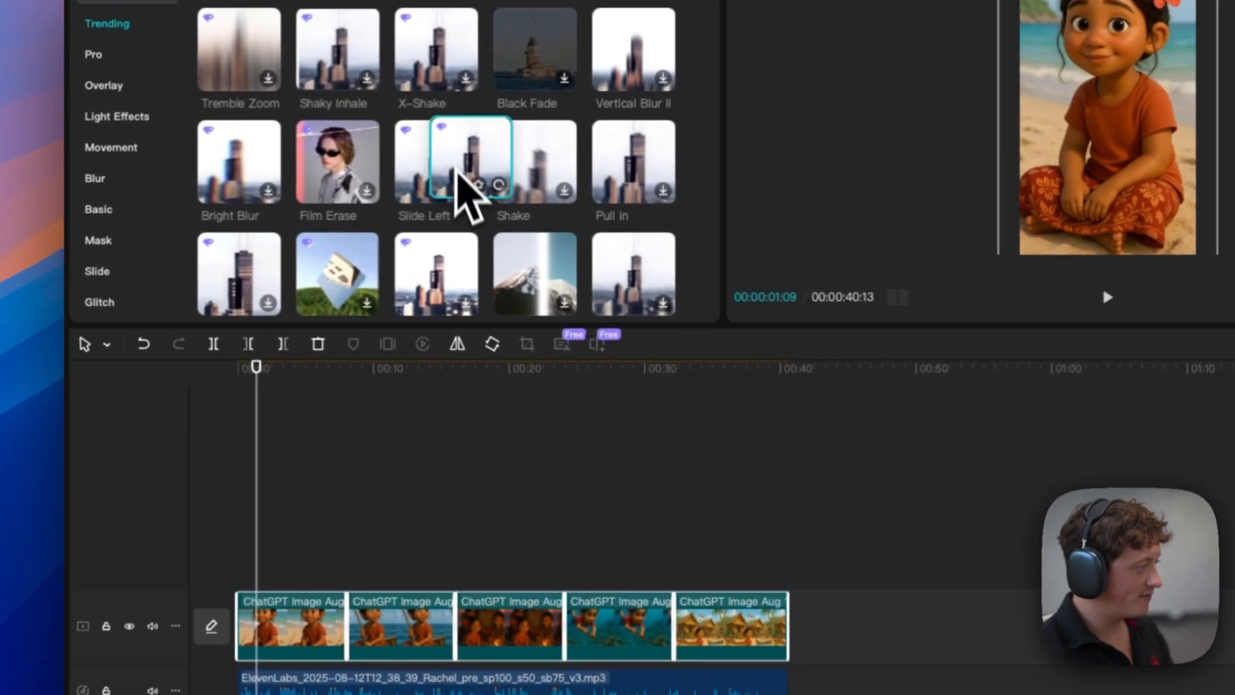
drag(303, 197, 238, 449)
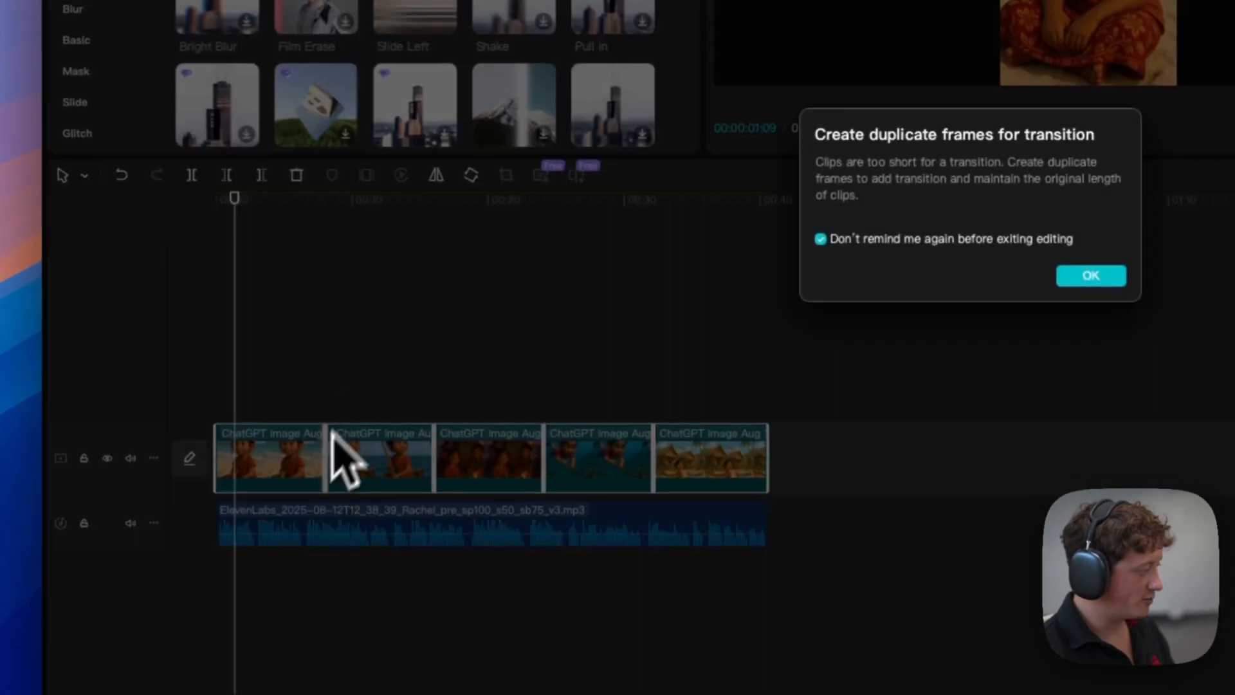
click(1091, 275)
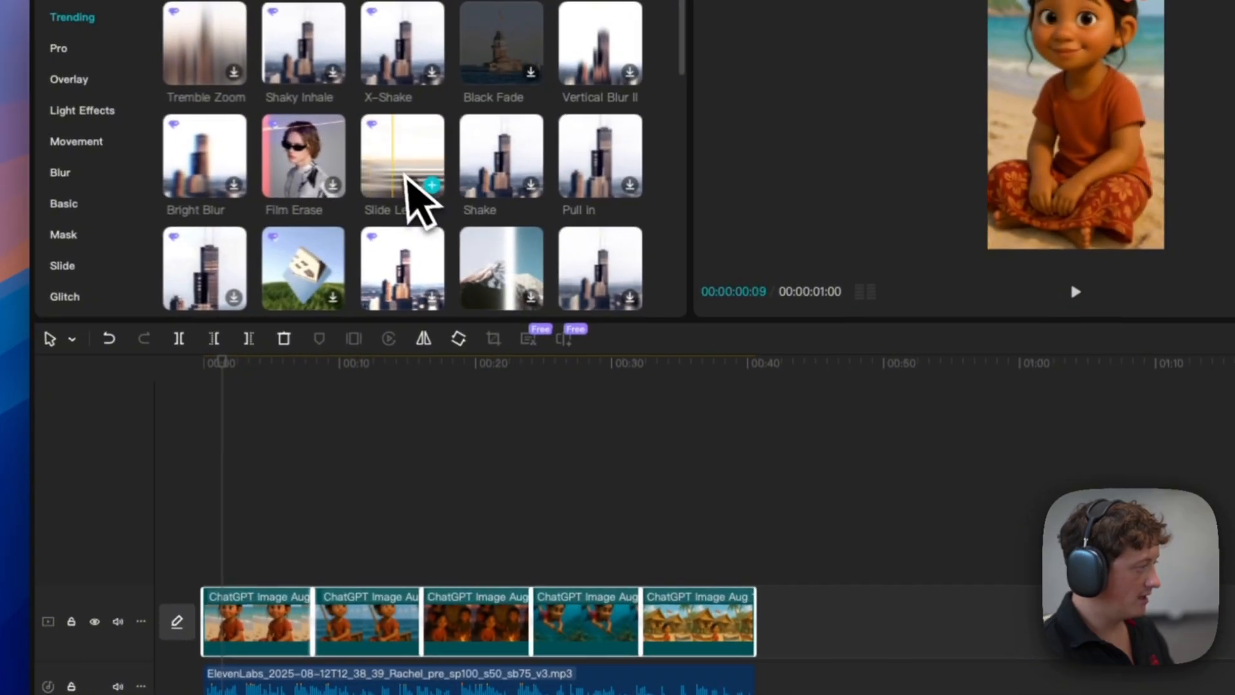
drag(414, 179, 322, 632)
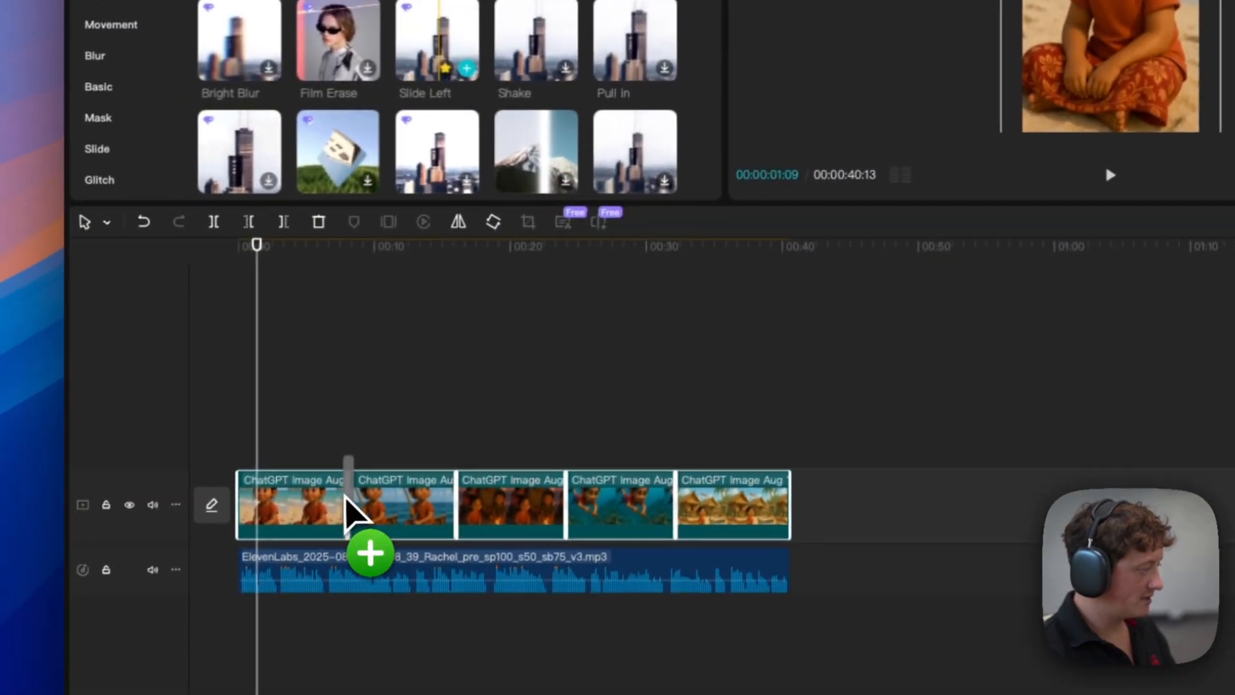
drag(345, 496, 347, 492)
click(355, 397)
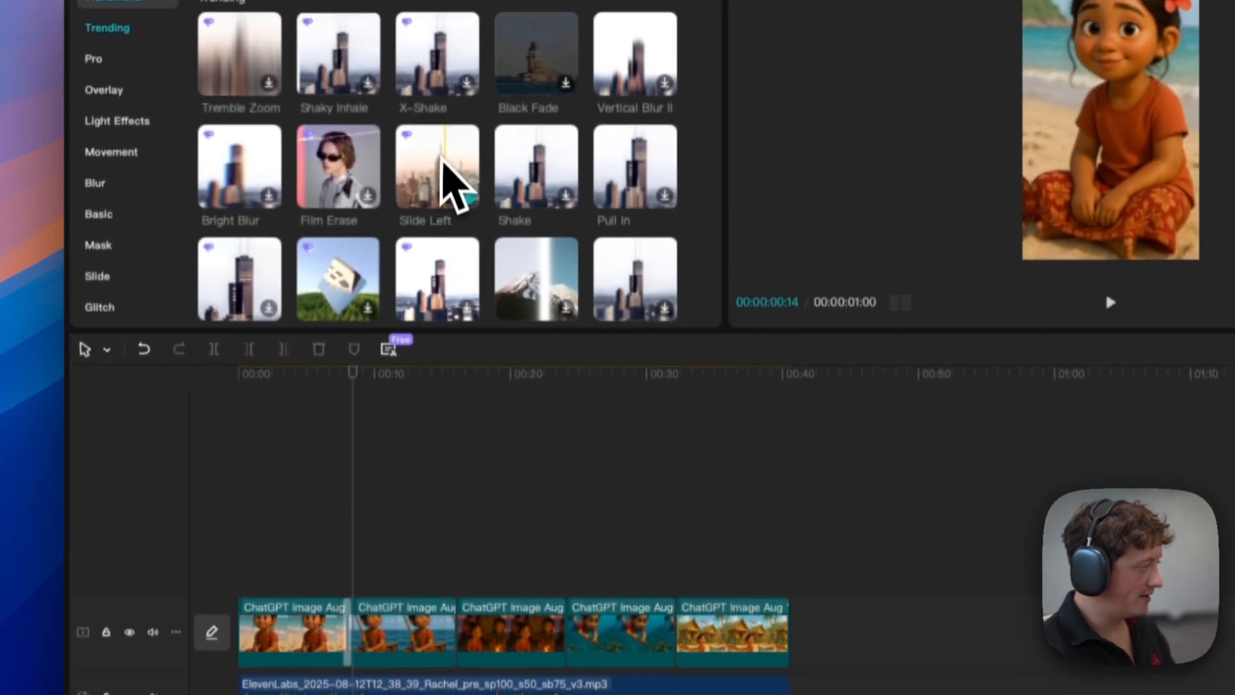
mouse_move(453, 187)
mouse_down()
mouse_move(523, 610)
mouse_move(460, 656)
mouse_up()
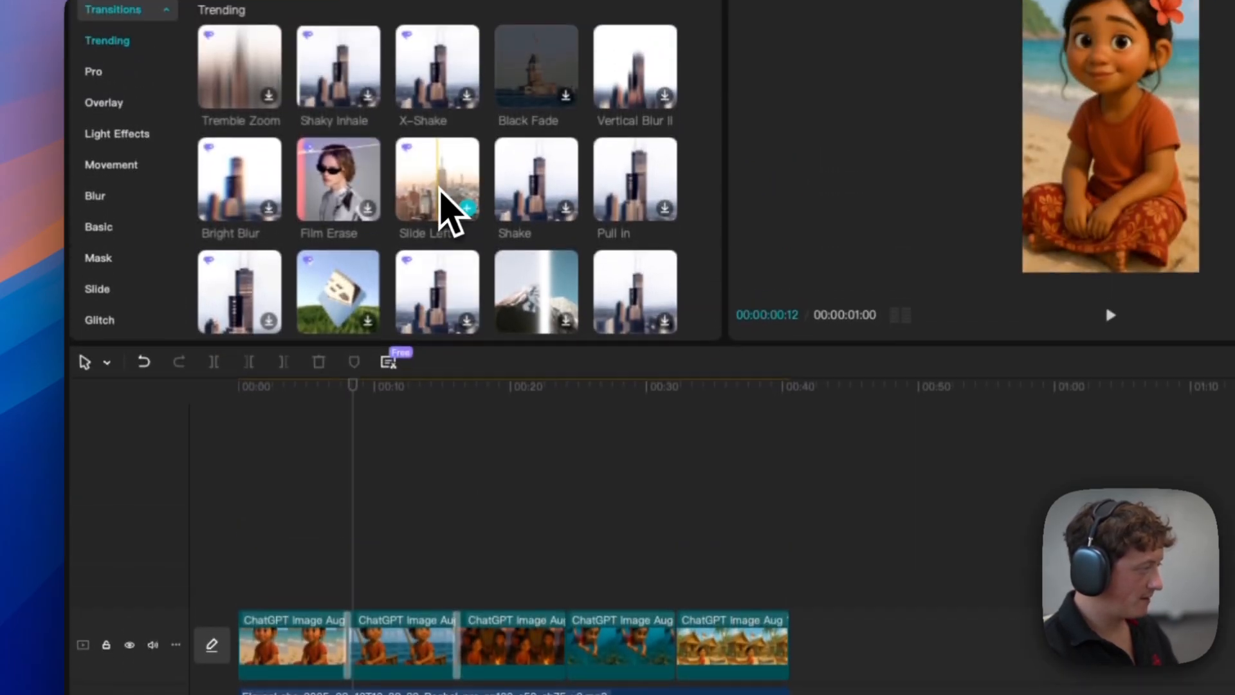
mouse_move(450, 212)
mouse_down()
mouse_move(567, 653)
mouse_move(688, 364)
mouse_up()
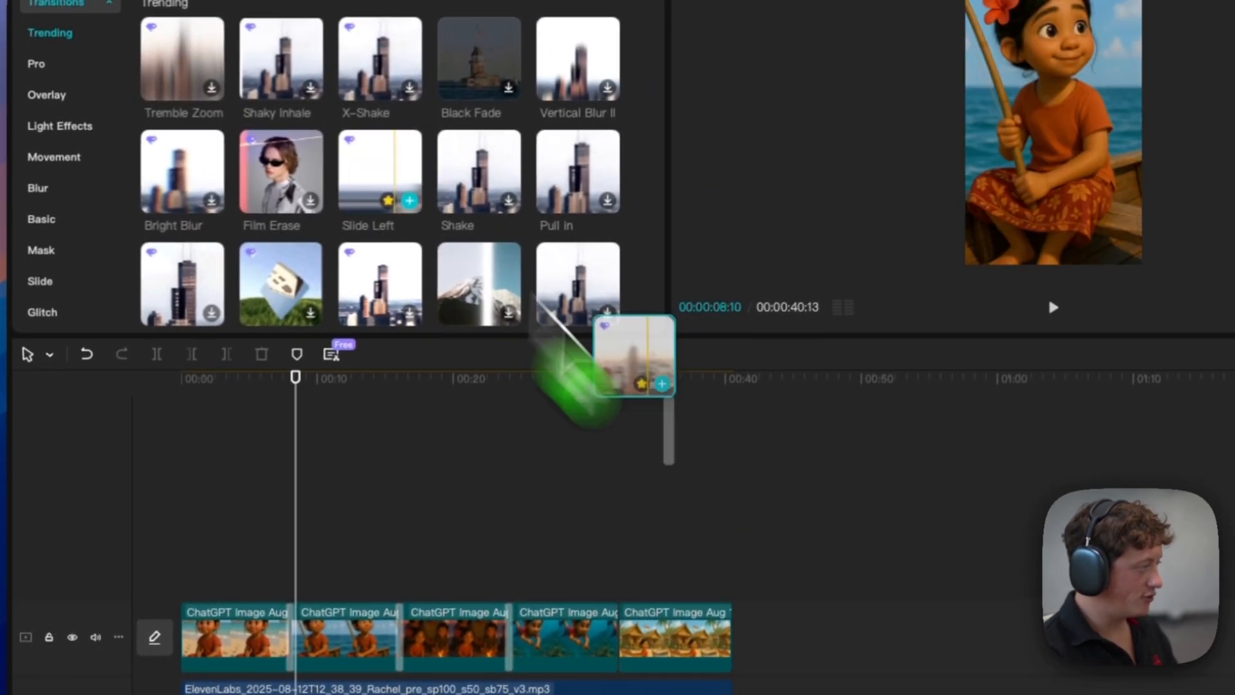
mouse_move(547, 314)
mouse_down()
mouse_move(641, 633)
mouse_move(620, 642)
mouse_up()
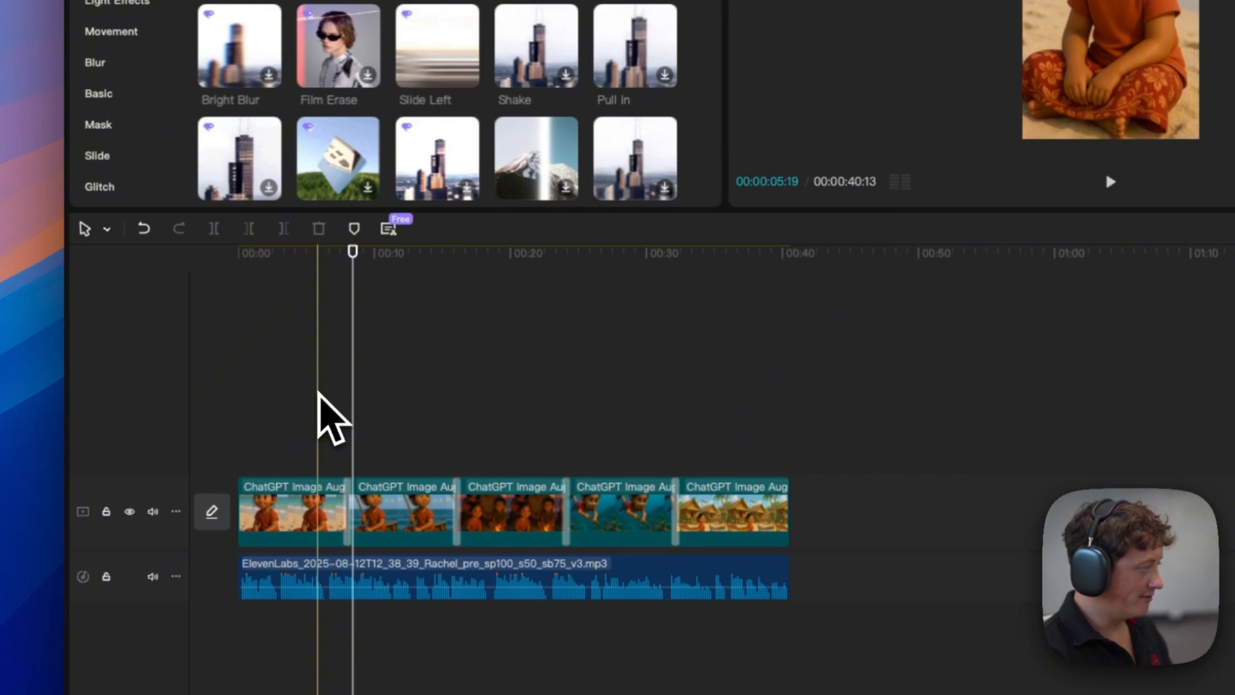
Step: Generate English auto captions from the narration
click(317, 393)
click(396, 9)
click(662, 191)
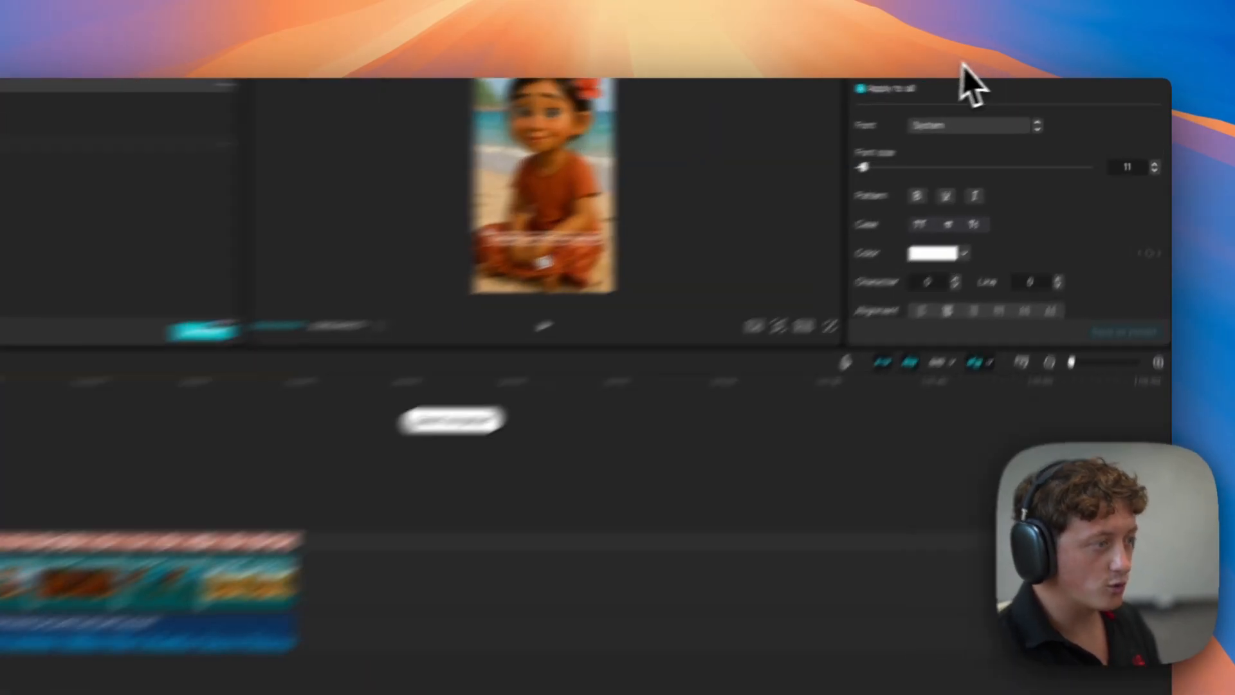
Step: Browse the text templates and apply the bold white style with a black outline to all captions
click(1015, 69)
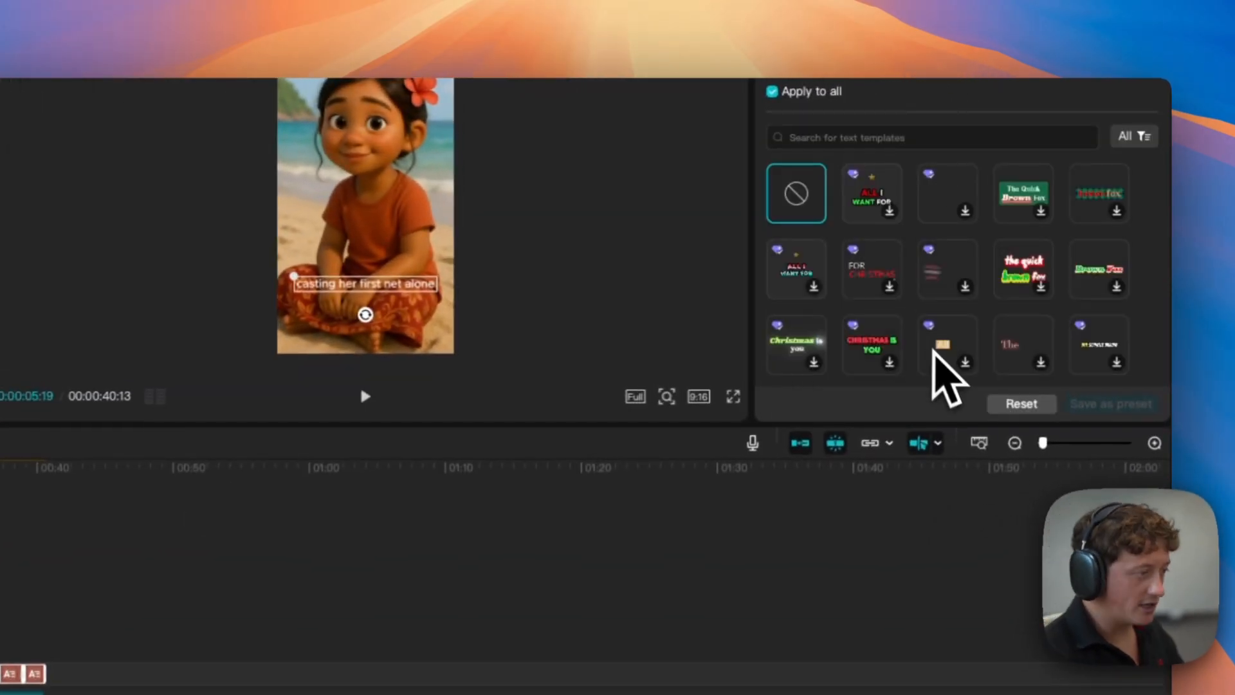
scroll(934, 353, down, 5)
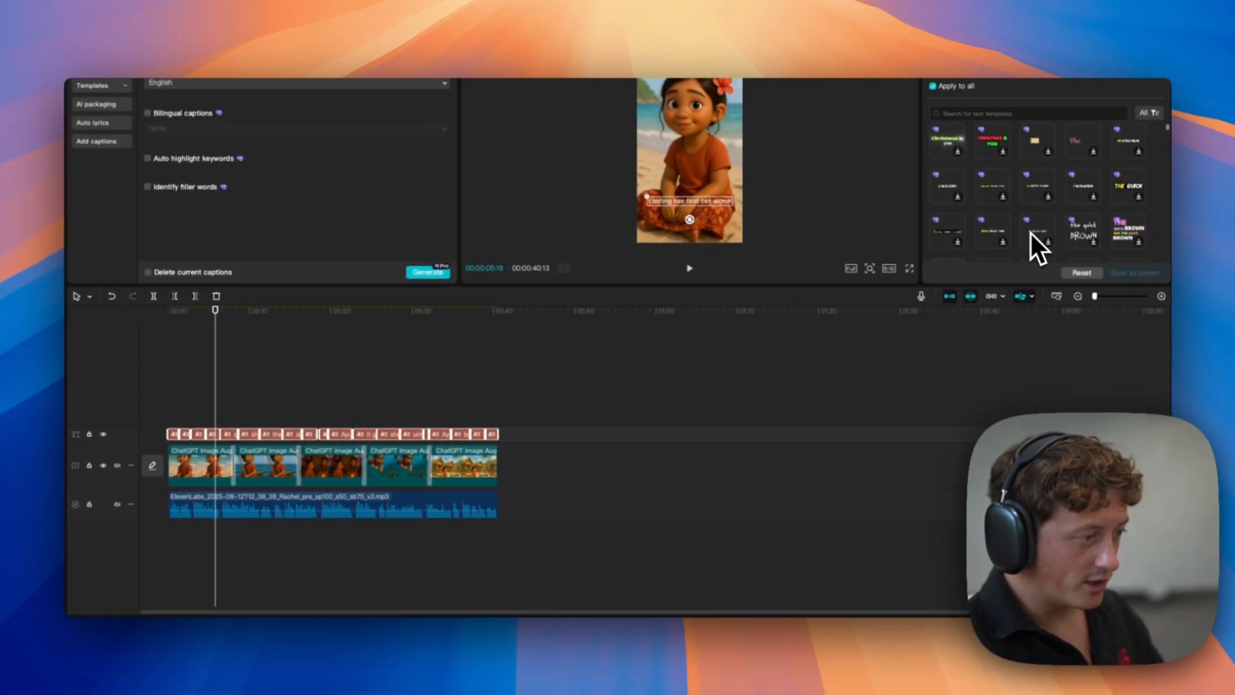
scroll(1031, 233, down, 5)
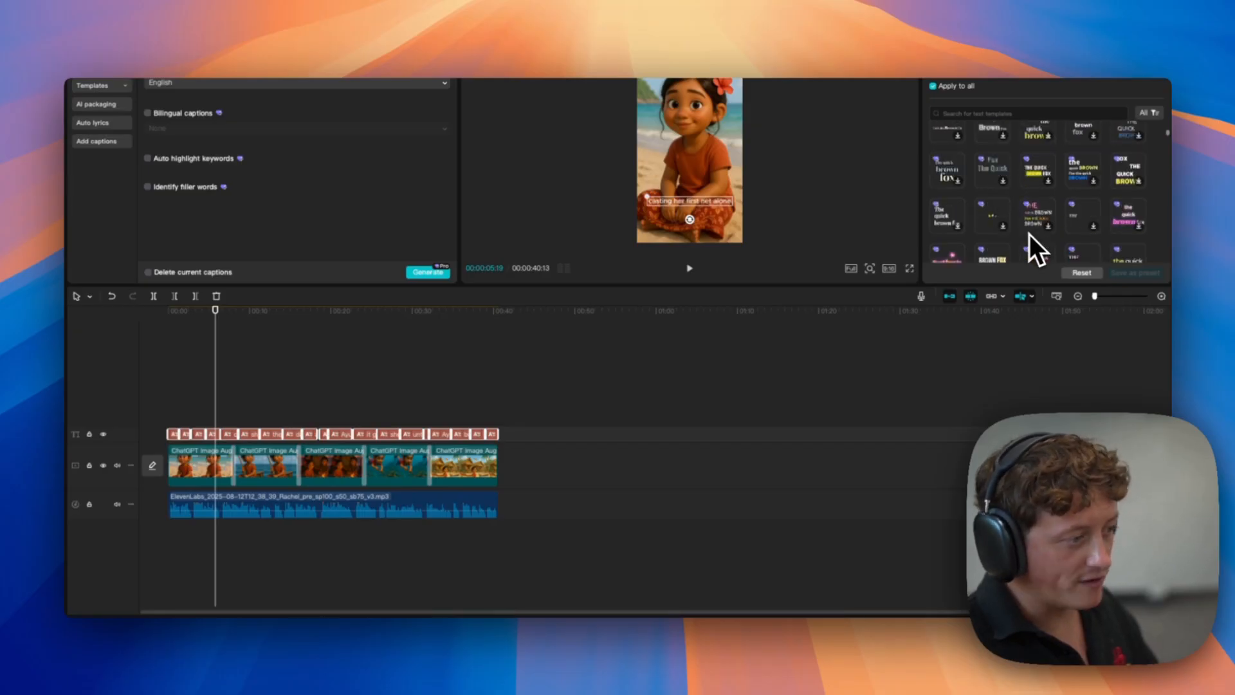
scroll(1029, 235, down, 3)
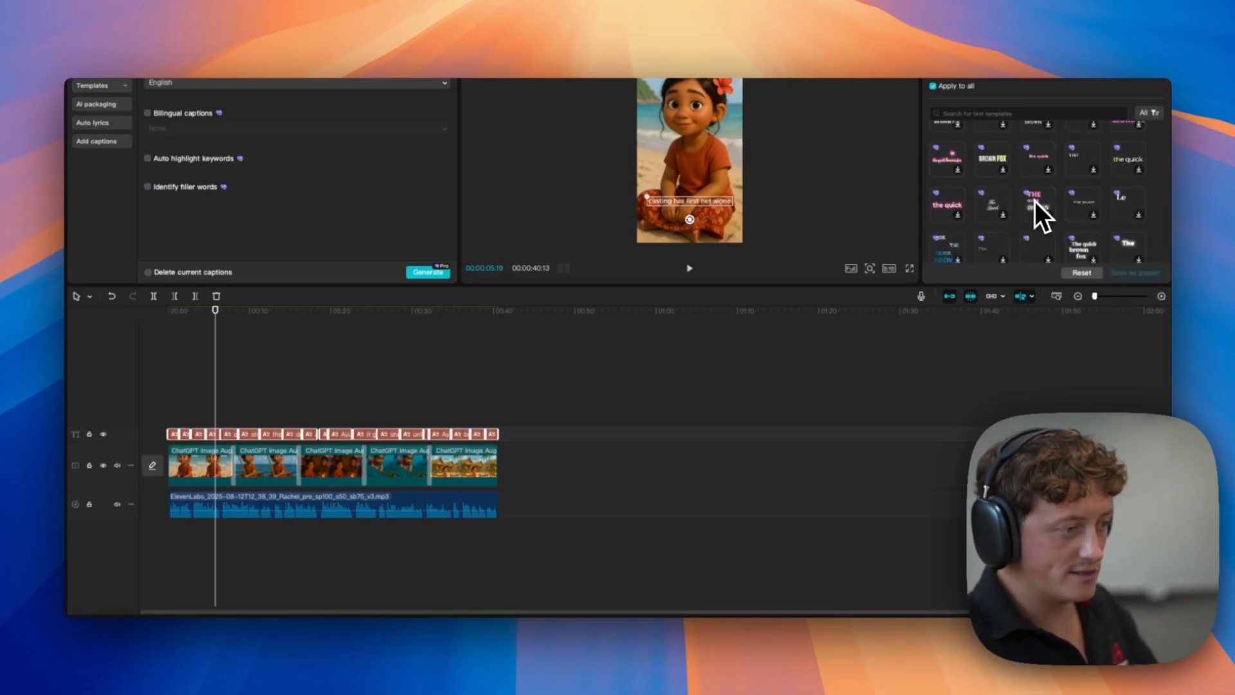
scroll(1094, 205, down, 4)
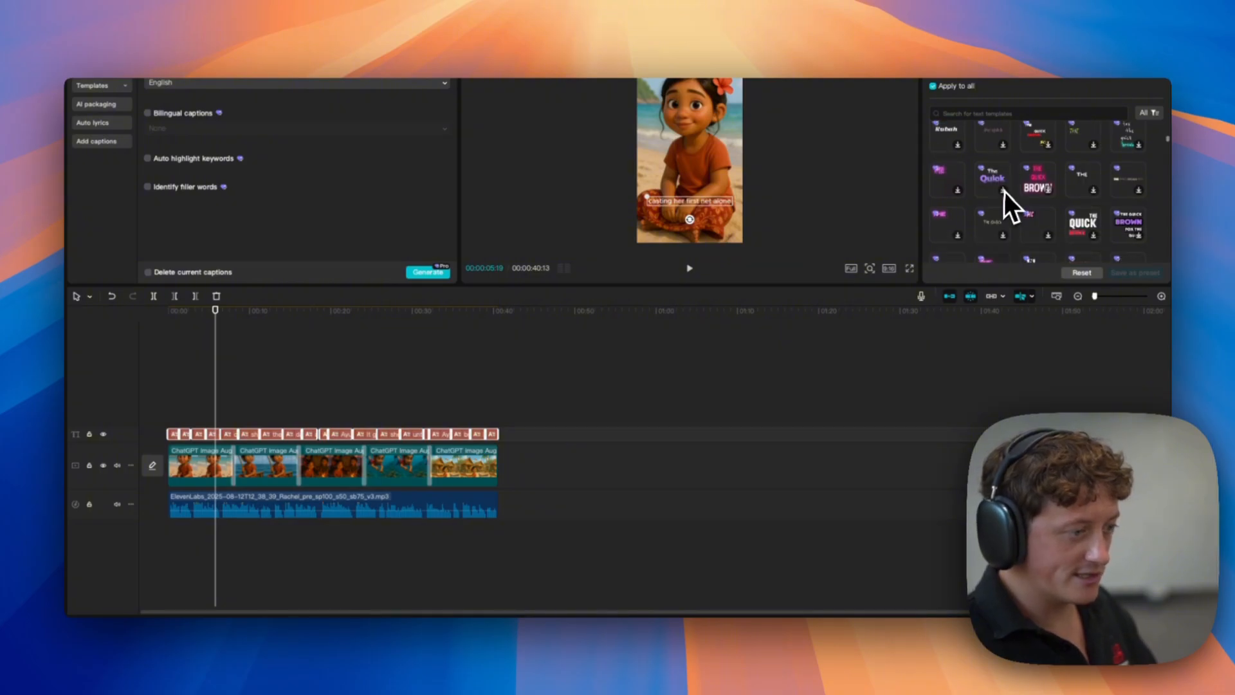
scroll(1007, 192, down, 3)
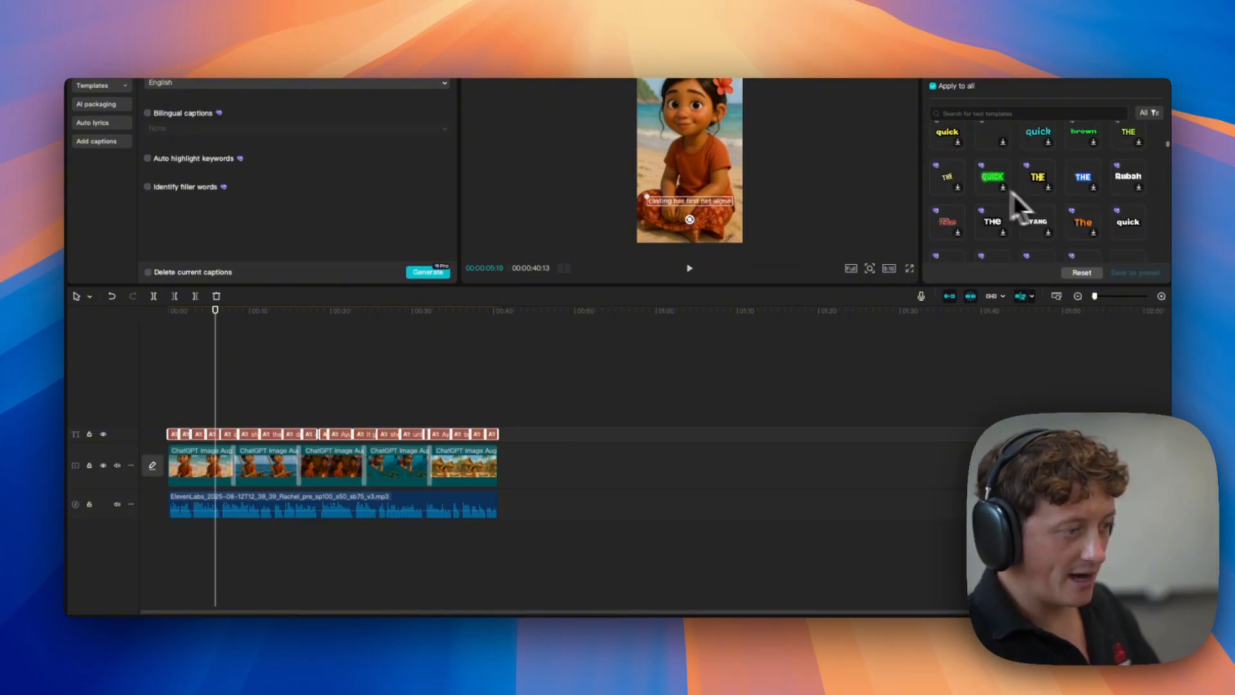
click(1130, 217)
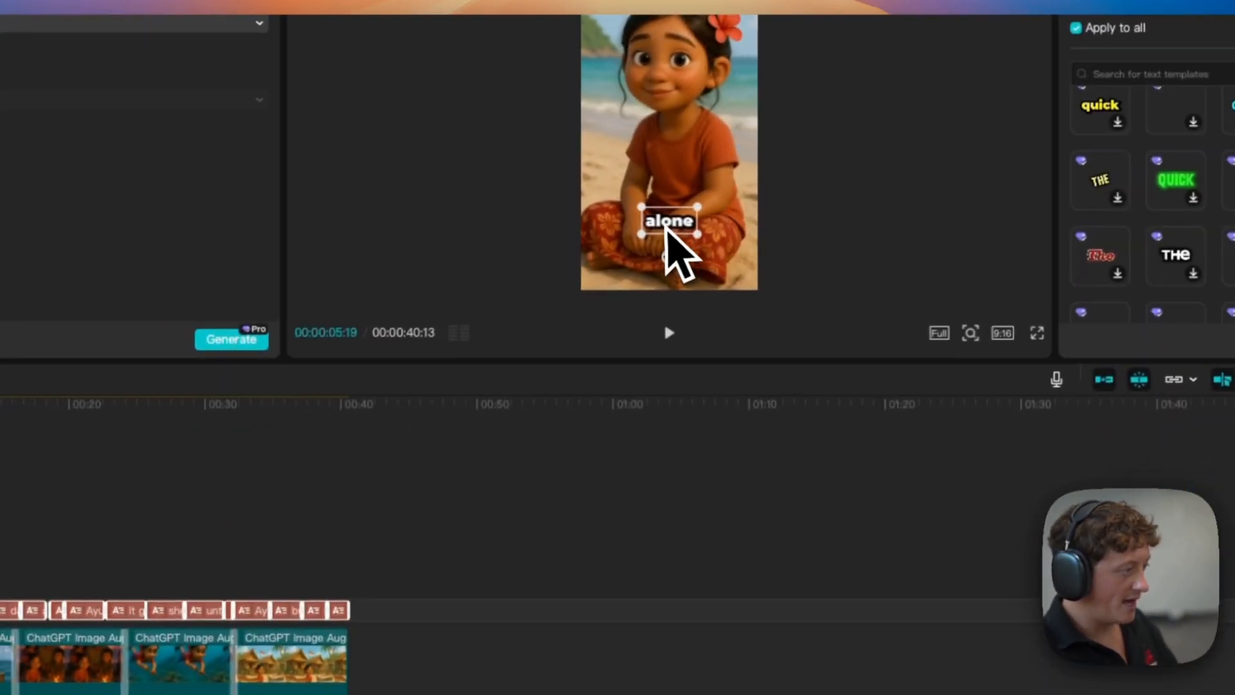
Step: Move the captions up to the middle of the frame and go back to the start of the timeline
drag(362, 291, 366, 221)
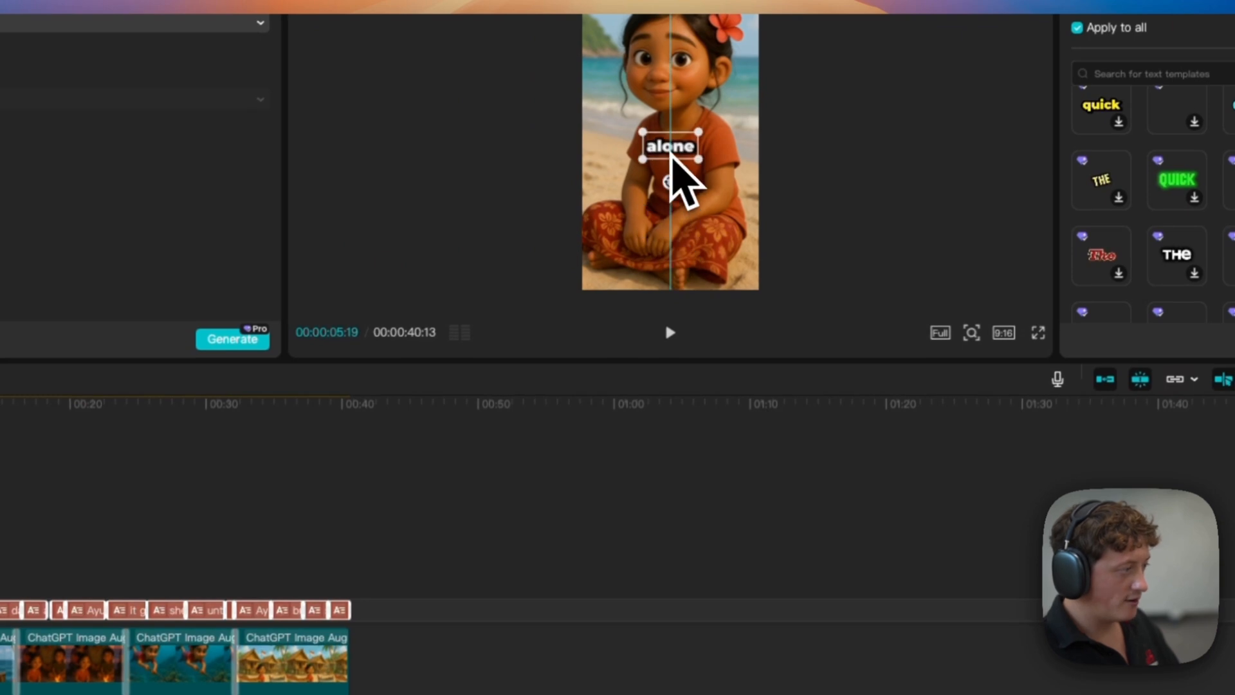
drag(671, 155, 672, 152)
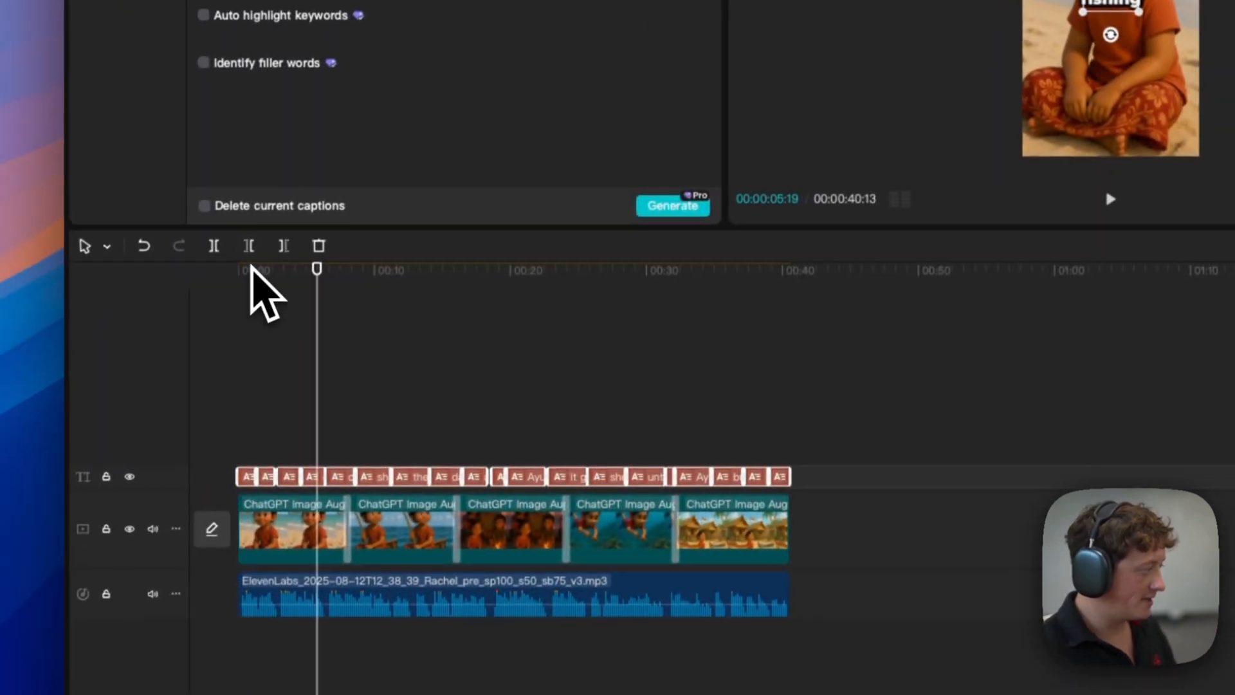
click(242, 269)
click(950, 193)
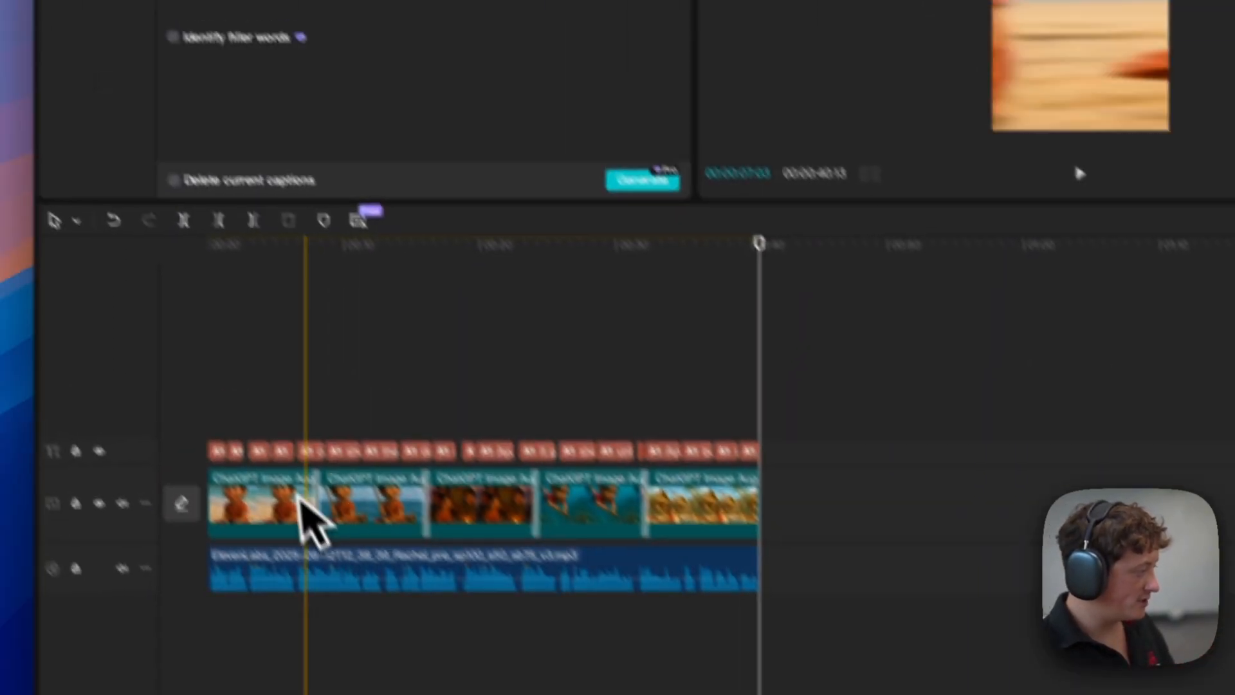
Step: Animate a slow zoom-in on the beach image with scale keyframes, raising the scale above 124% at its end
click(297, 497)
click(213, 244)
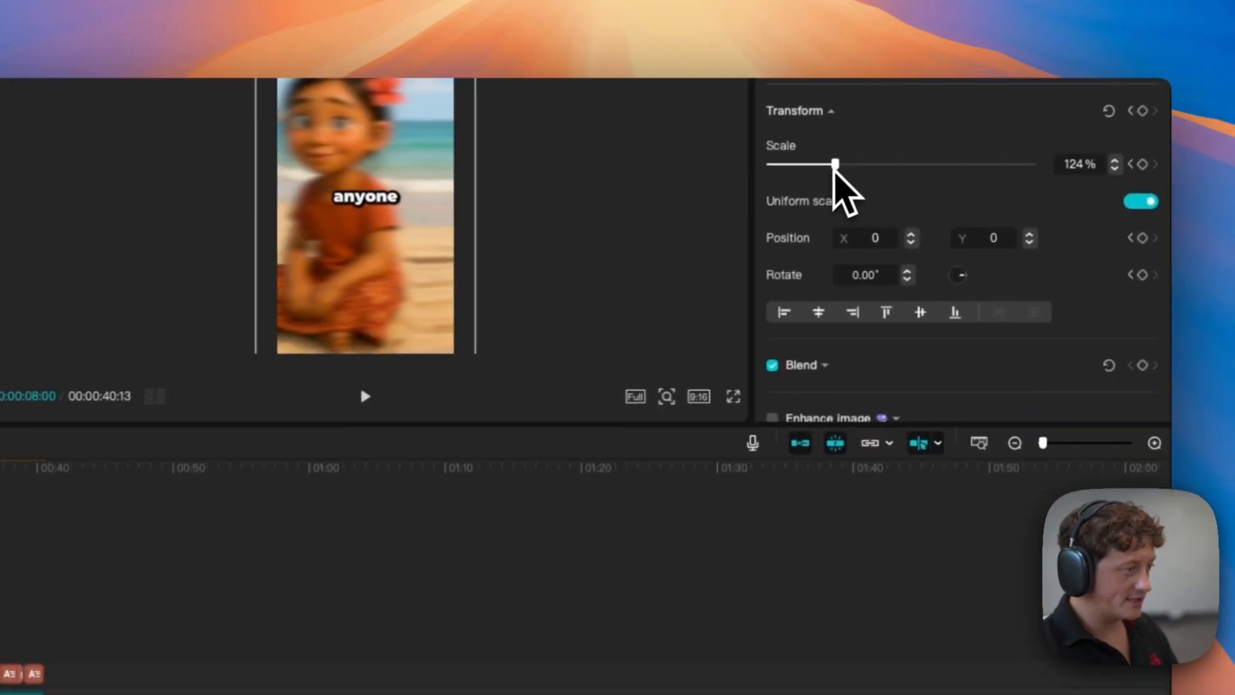
drag(837, 169, 846, 173)
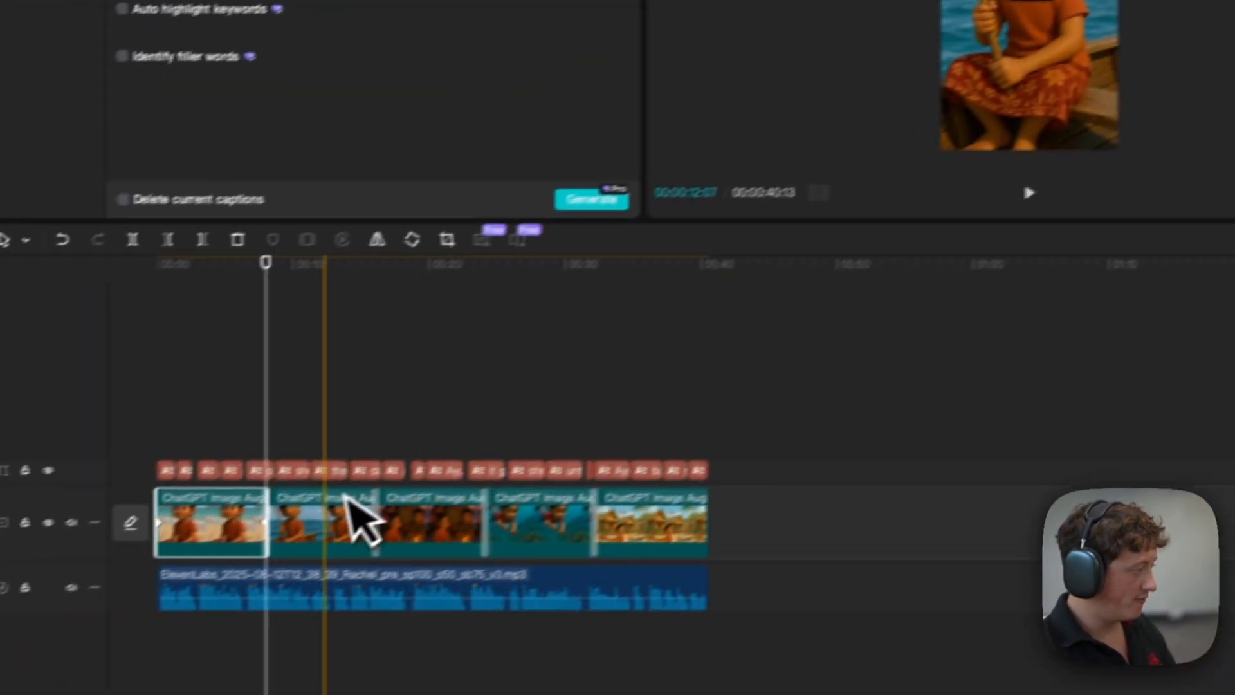
Step: Give the boat image and the remaining clips the same zoom with scale keyframes at their starts and ends
click(345, 499)
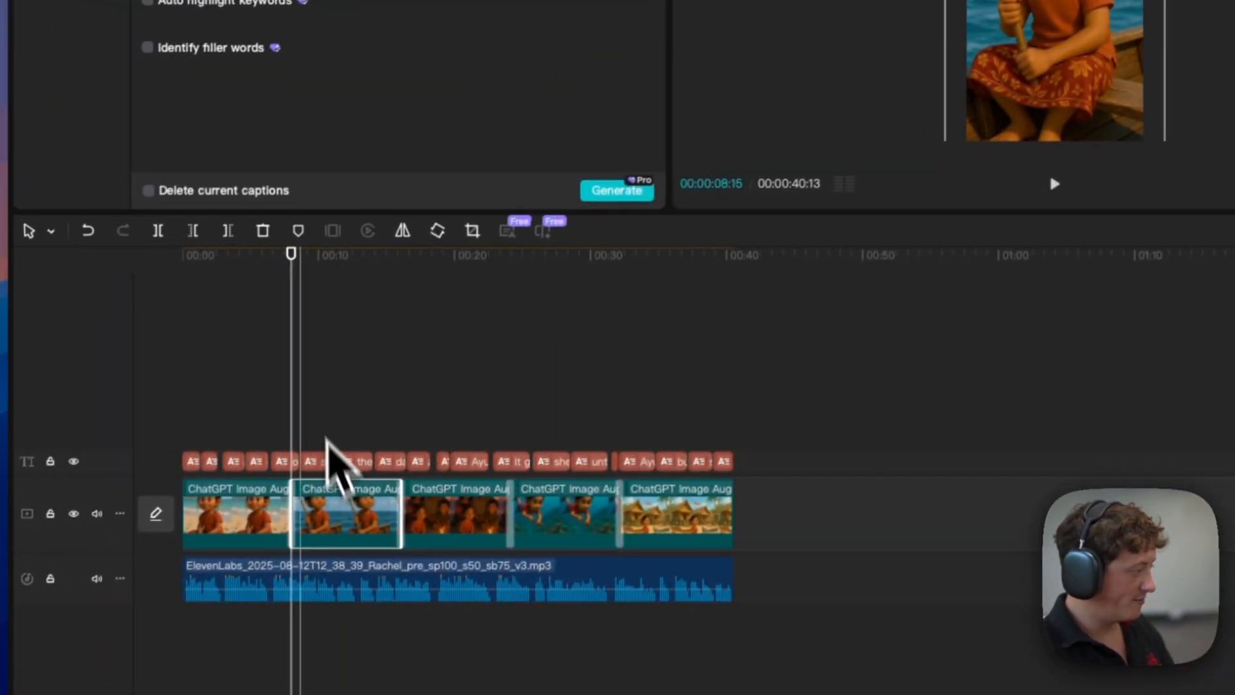
drag(266, 326, 269, 322)
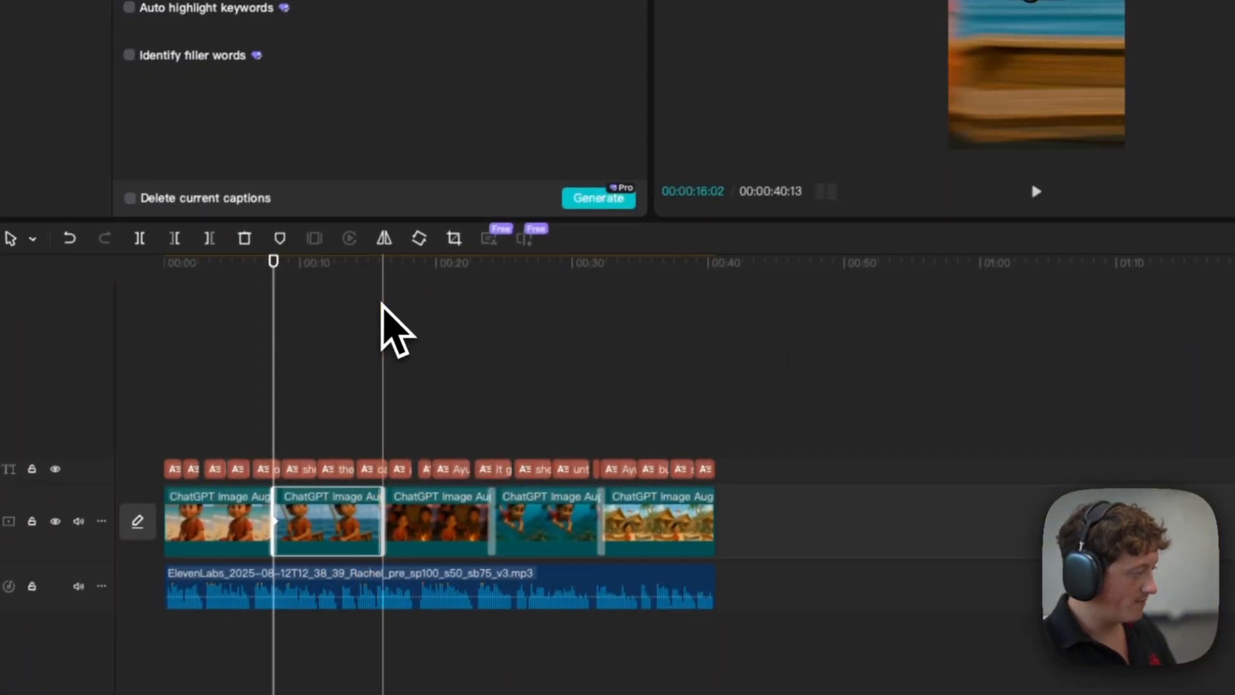
click(379, 296)
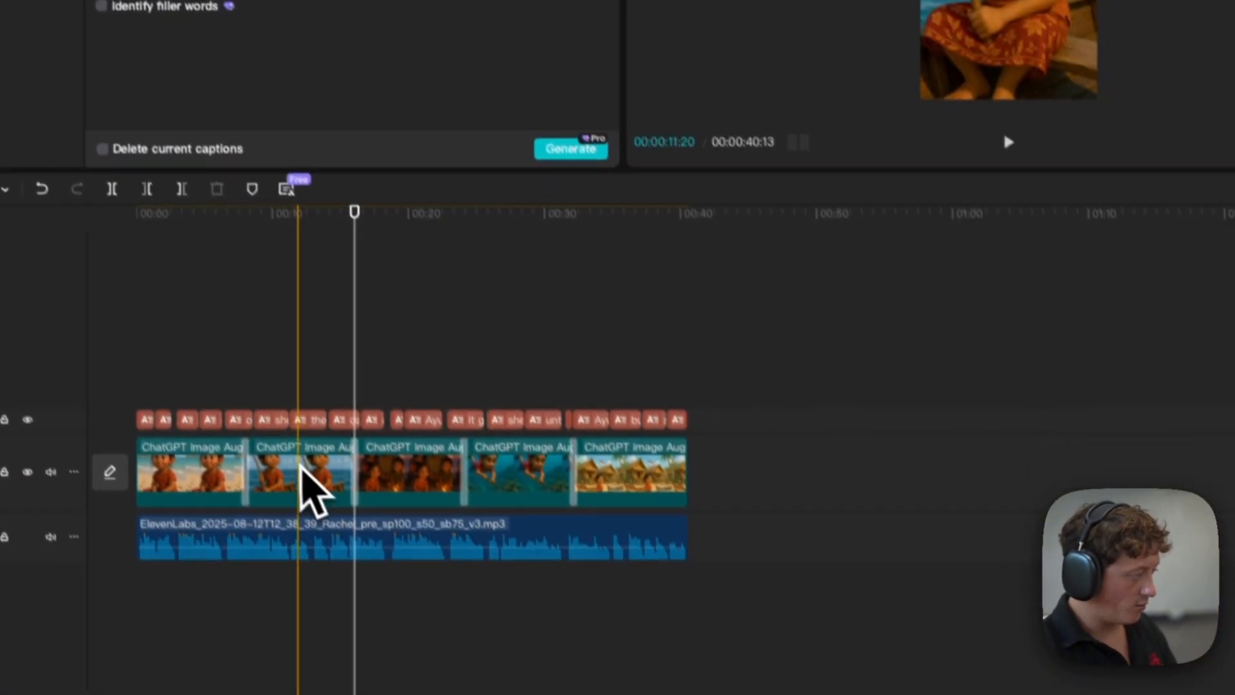
click(301, 468)
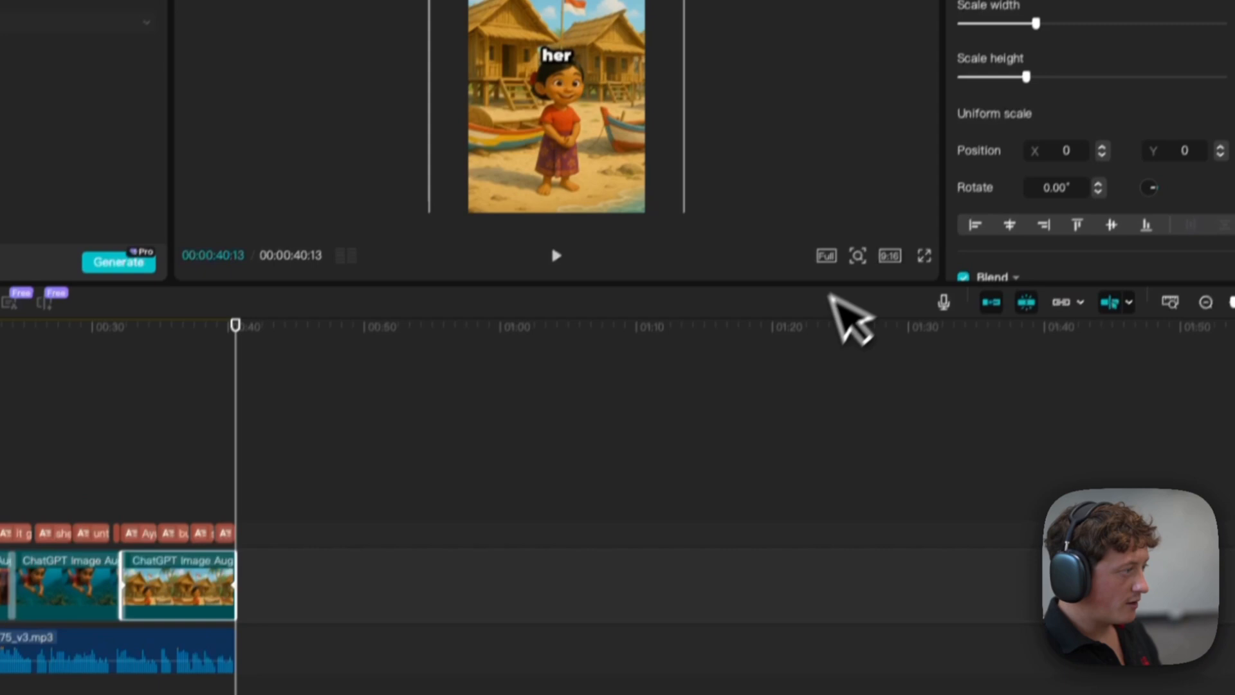
Step: Play the finished video full screen from the beginning to the end, and exit the full-screen preview
click(924, 255)
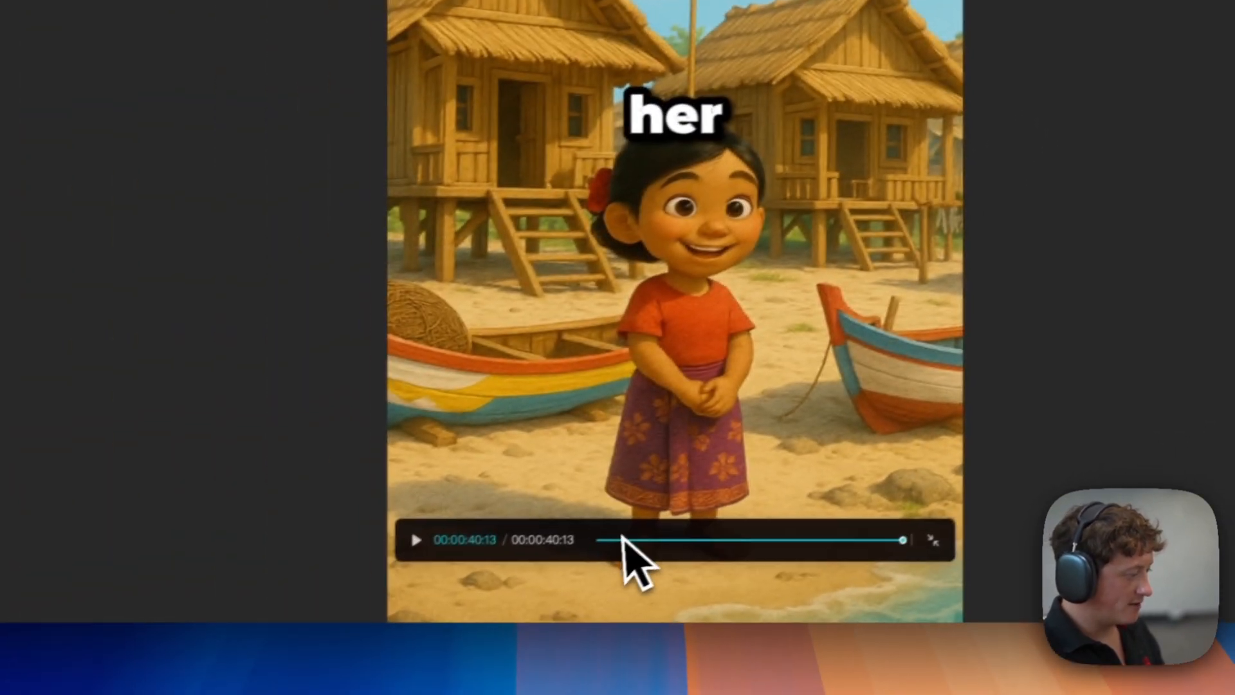
drag(622, 538, 445, 543)
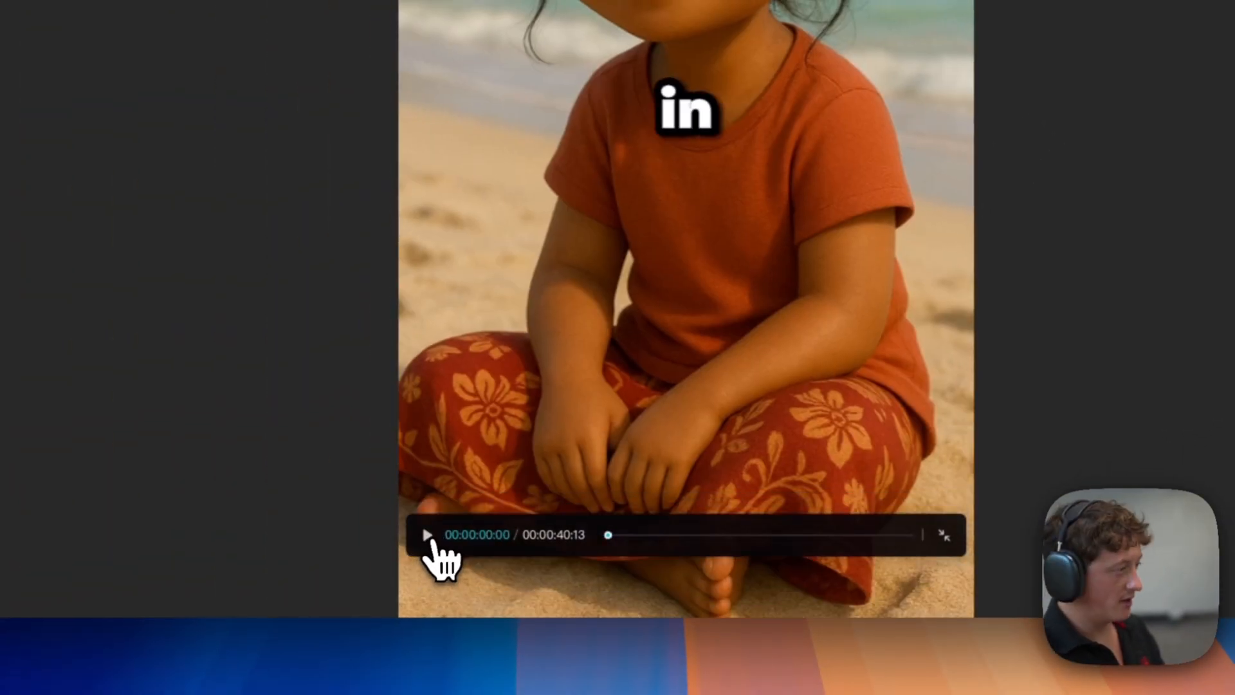
click(427, 535)
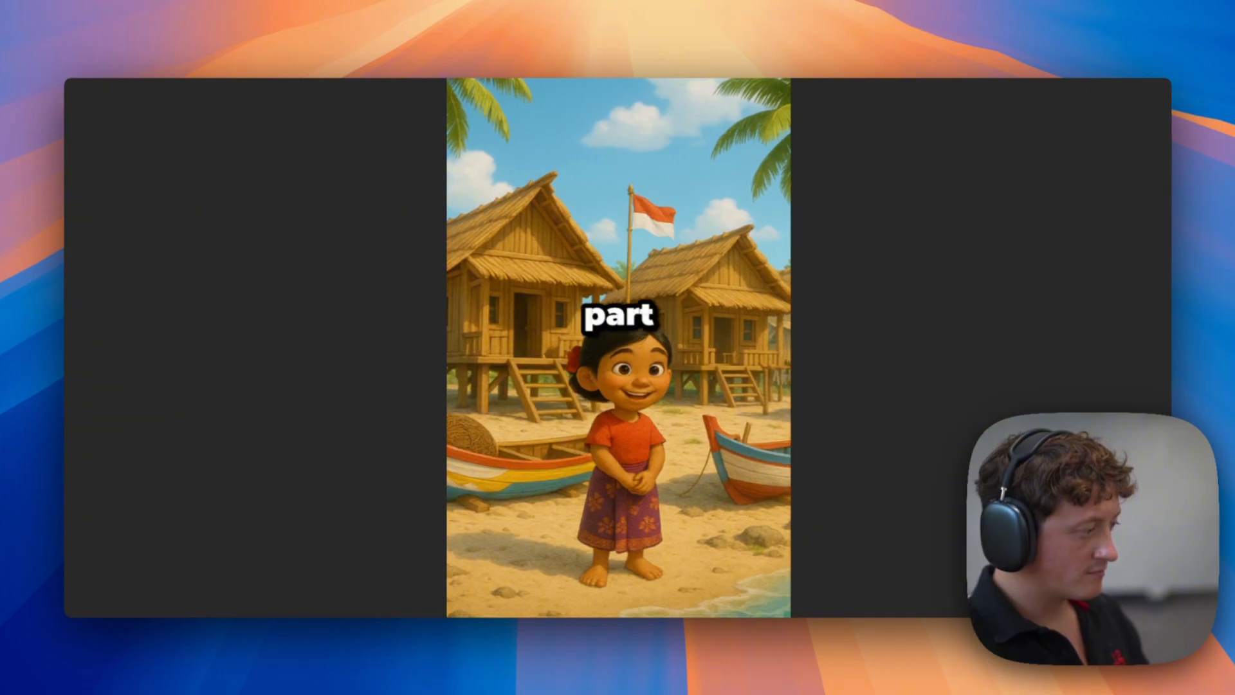
key(Escape)
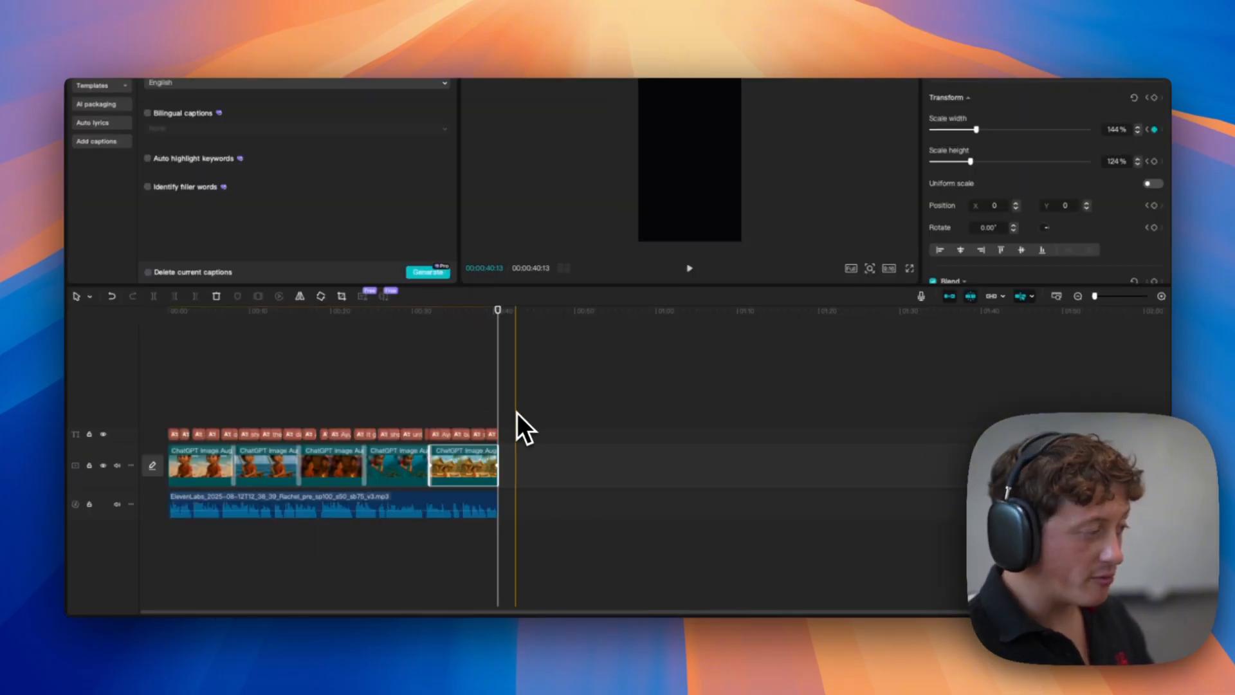
Step: Switch to the browser and check the elapsed time on the online stopwatch
key(super+Tab)
key(super+Tab)
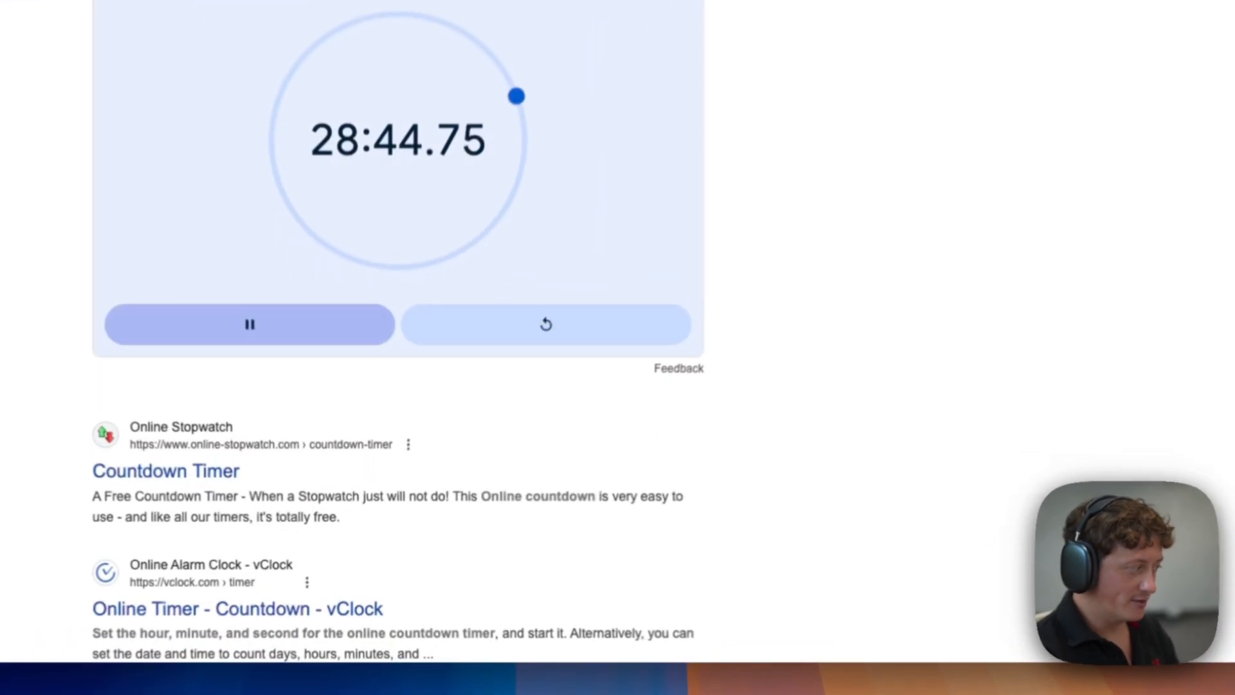
click(292, 409)
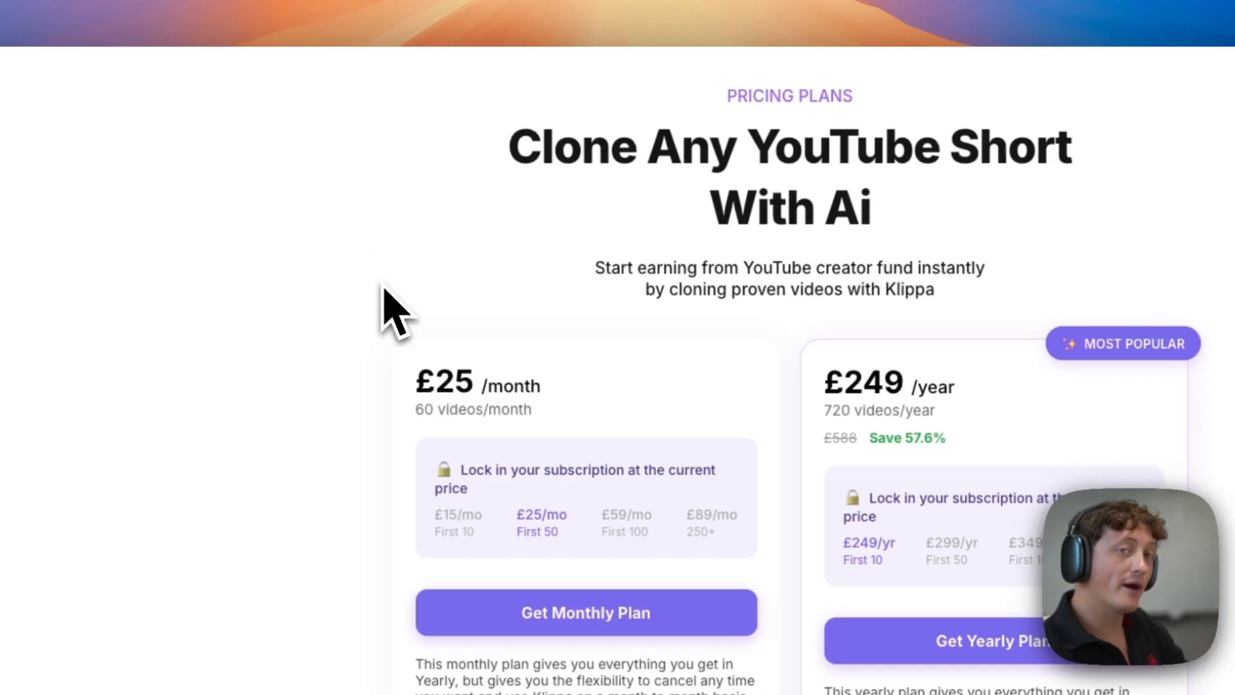
Step: Review the Klippa pricing page, highlighting the monthly plan's price and its monthly video allowance
drag(425, 390, 554, 414)
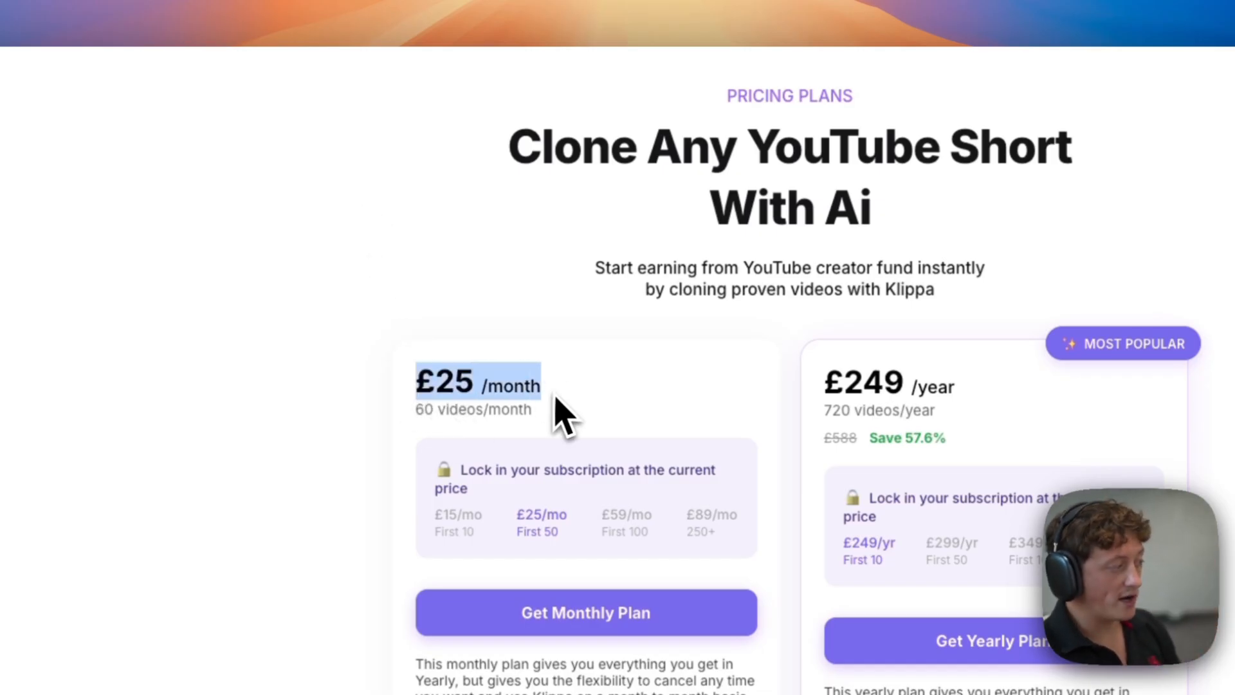
click(484, 412)
drag(418, 412, 511, 413)
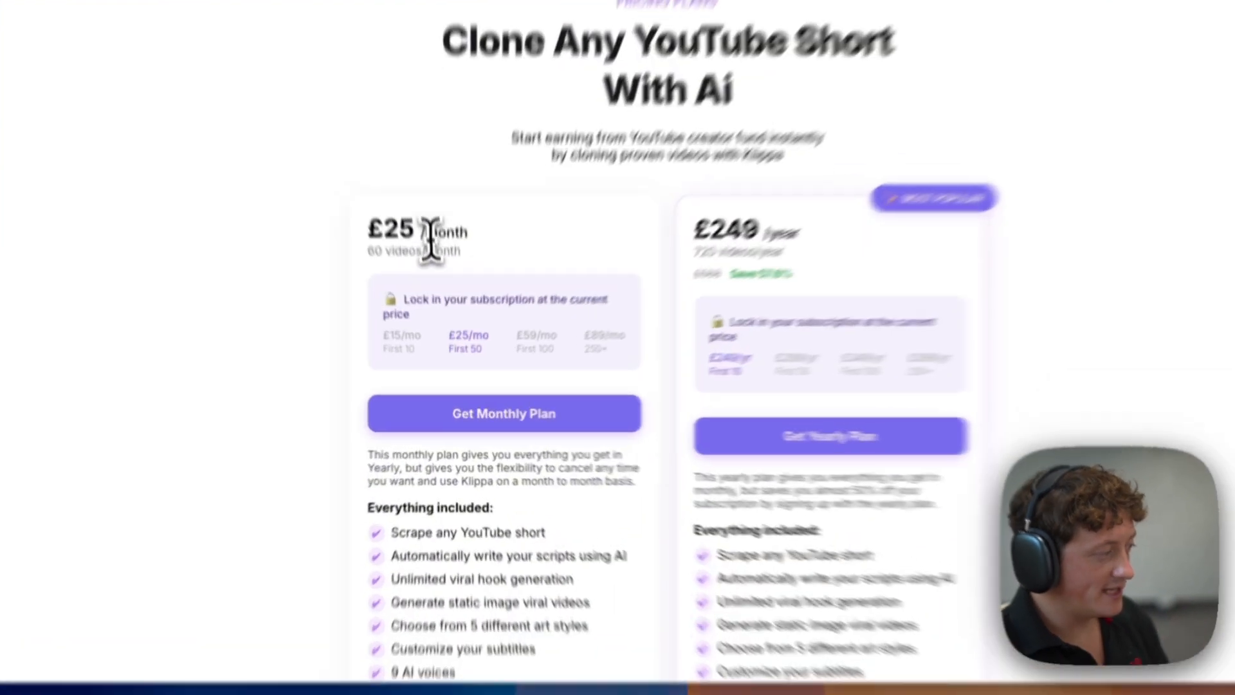
drag(422, 237, 373, 237)
click(371, 235)
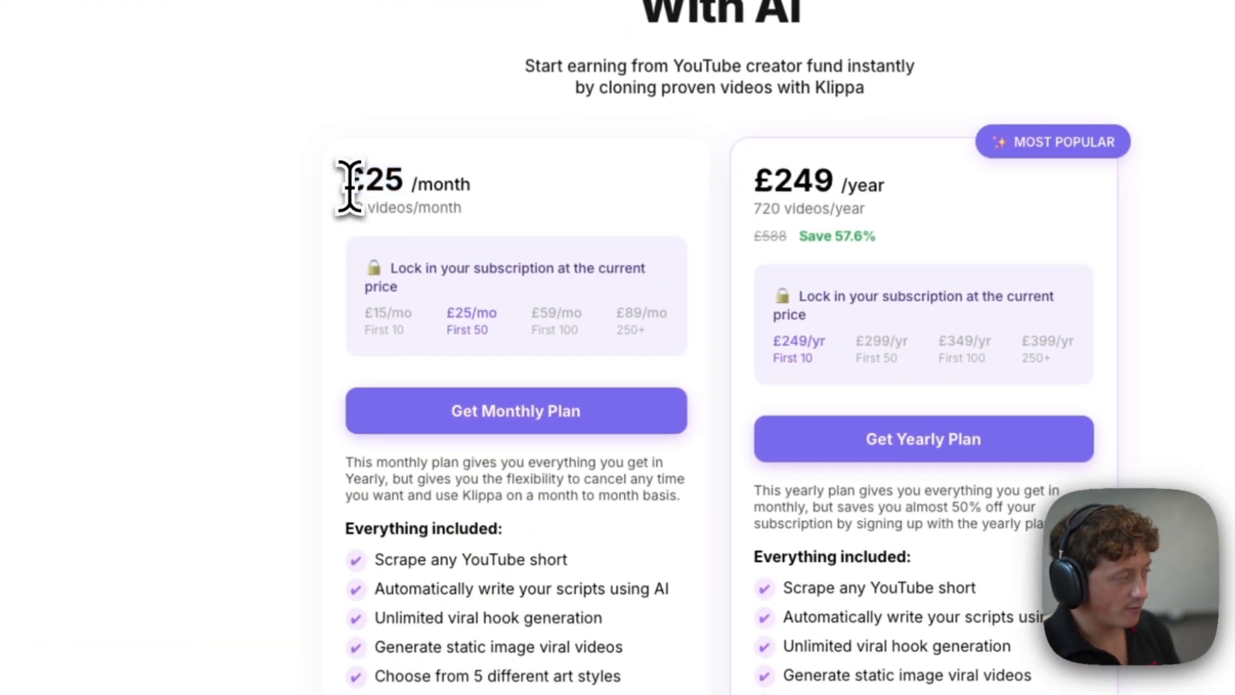
Step: Review the yearly plan's price and video allowance, and the monthly plan's included features on the Klippa pricing page
drag(864, 206, 751, 185)
click(746, 186)
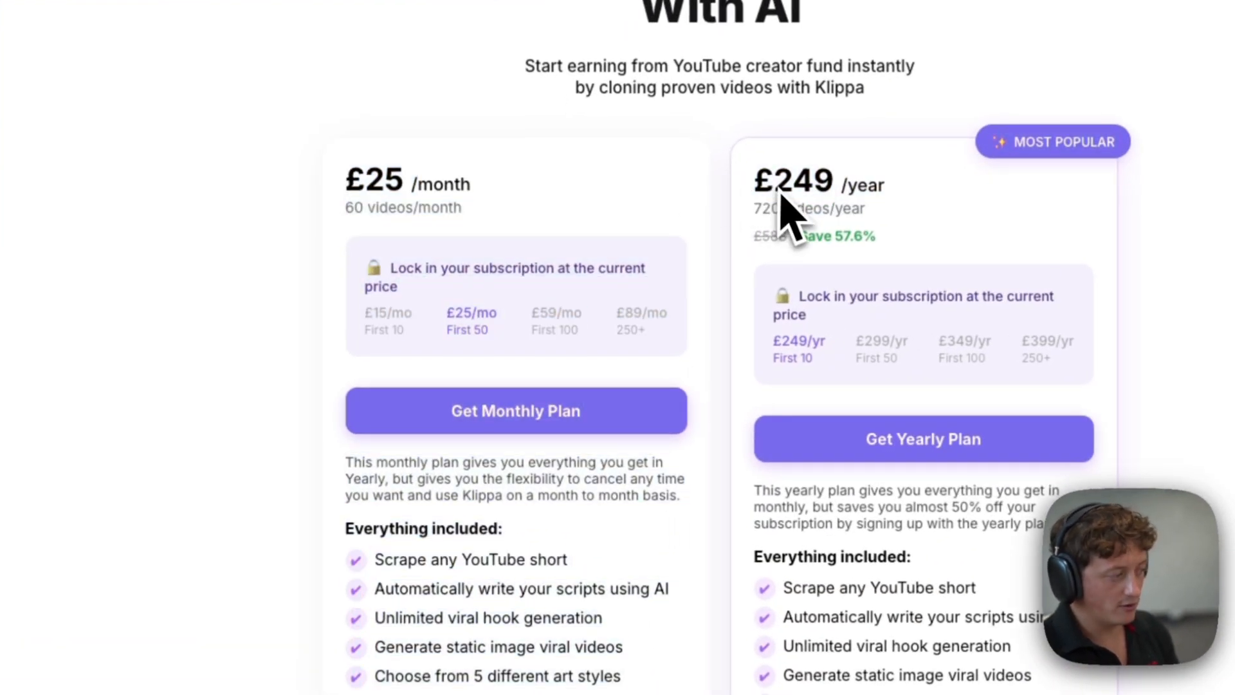
scroll(487, 444, down, 3)
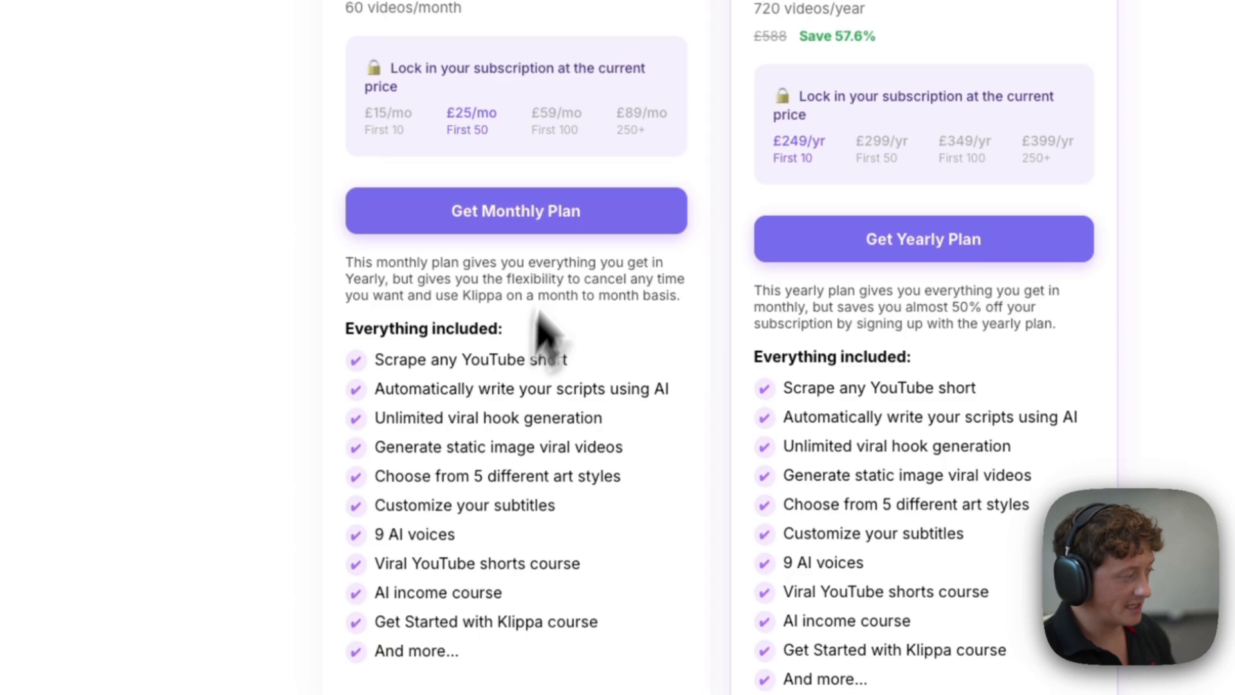
drag(384, 360, 589, 356)
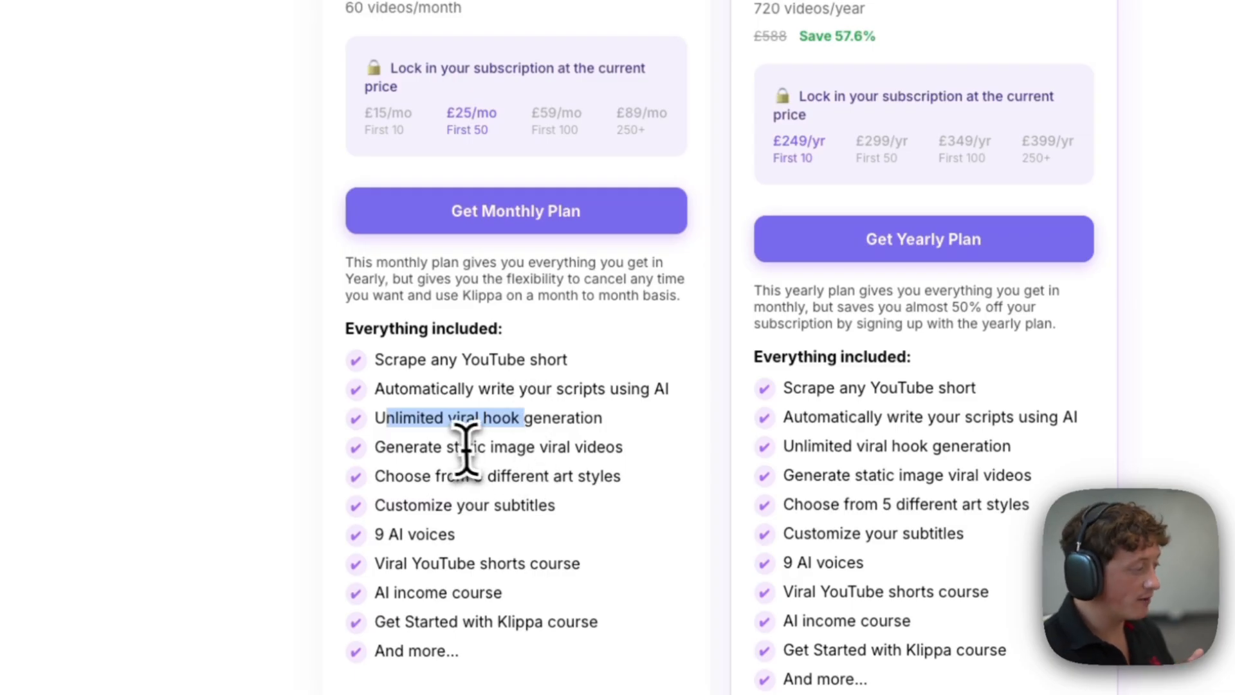
drag(454, 446, 488, 444)
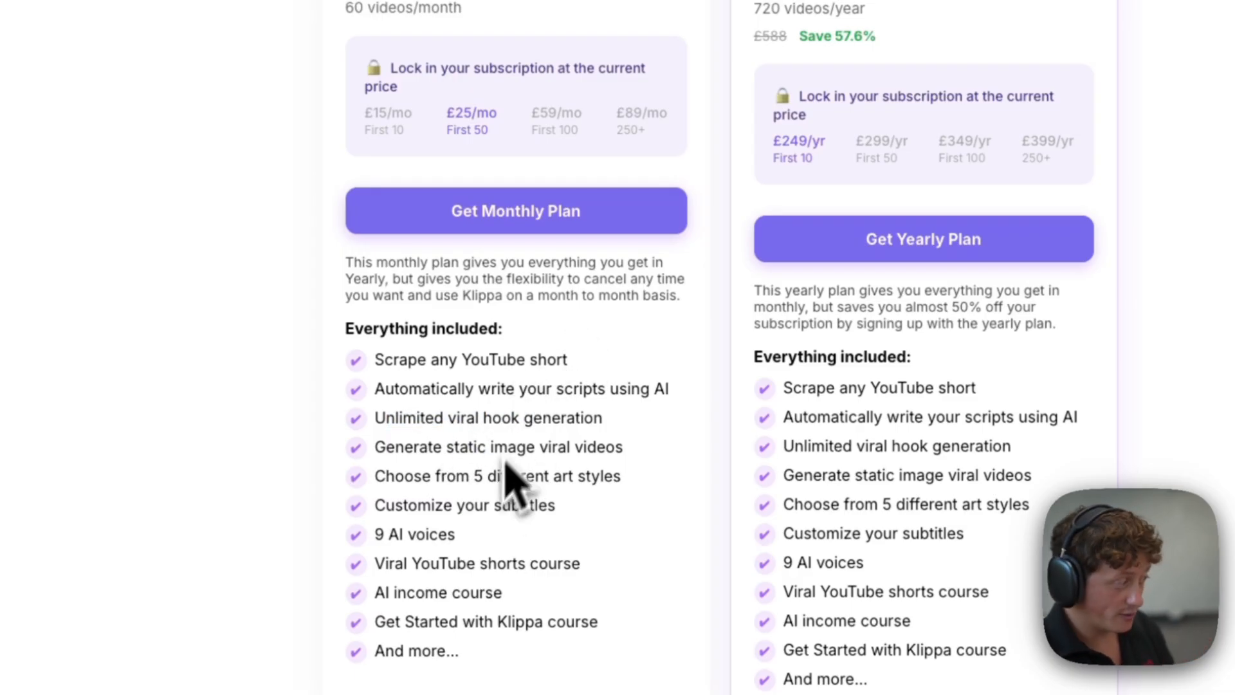
drag(389, 497, 452, 505)
click(421, 530)
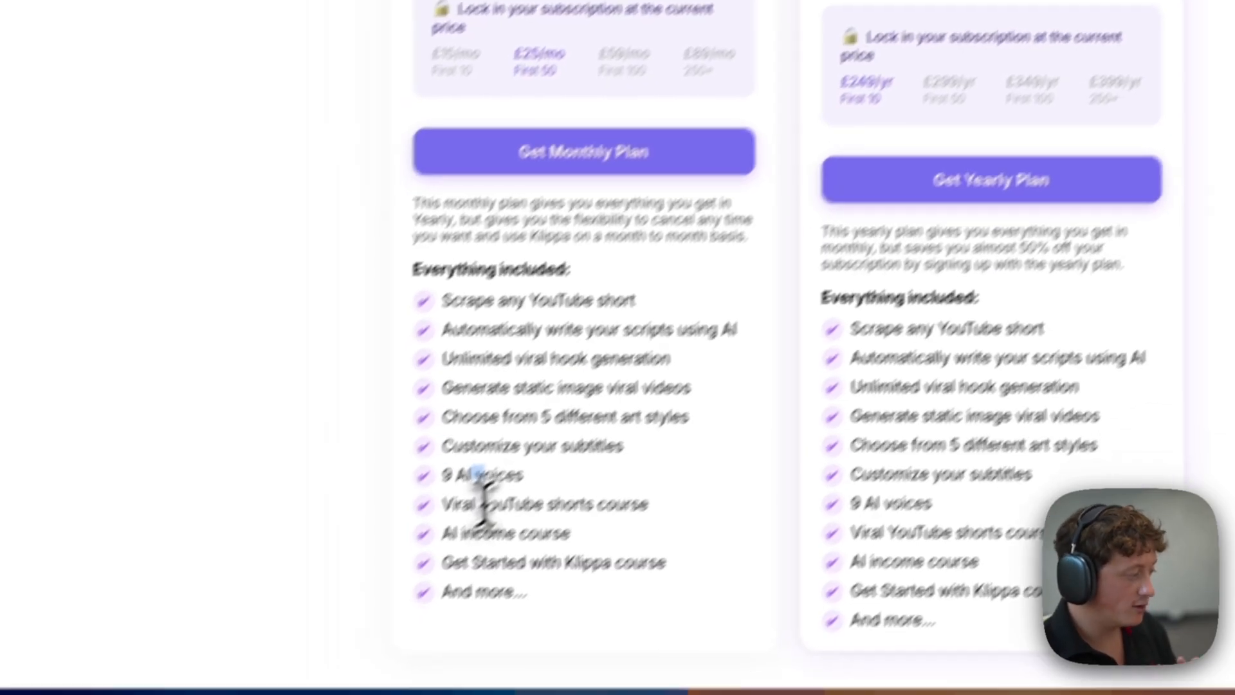
click(417, 569)
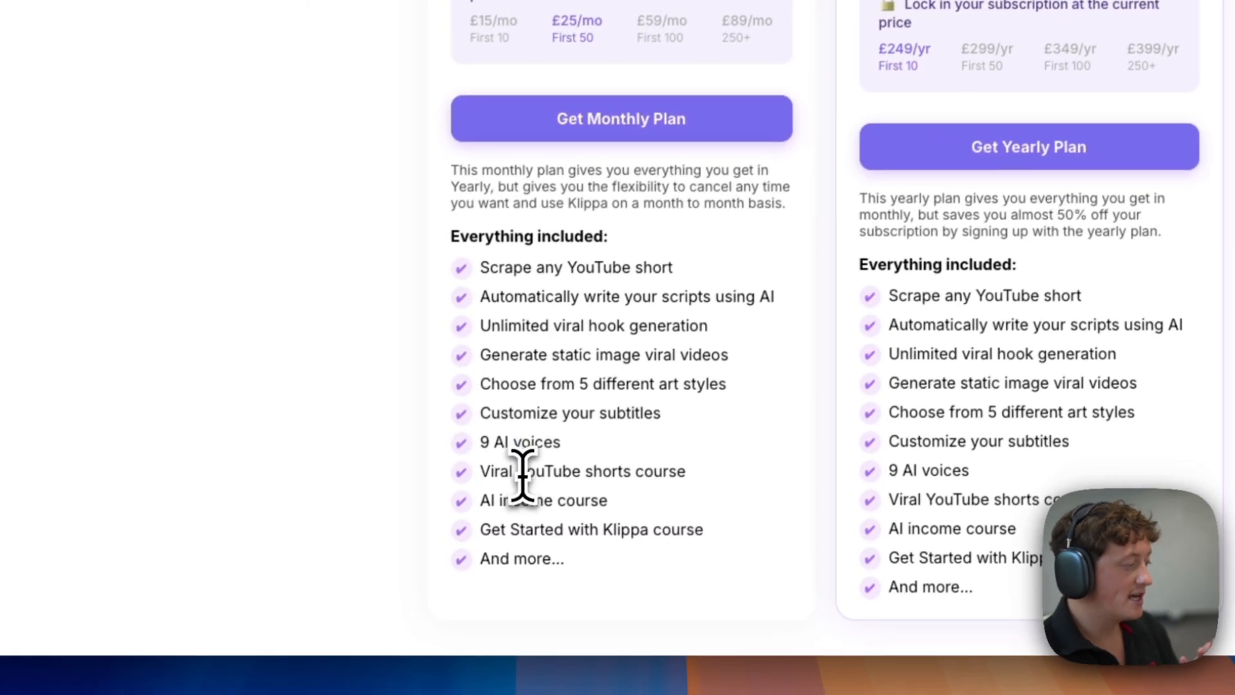
scroll(524, 479, up, 3)
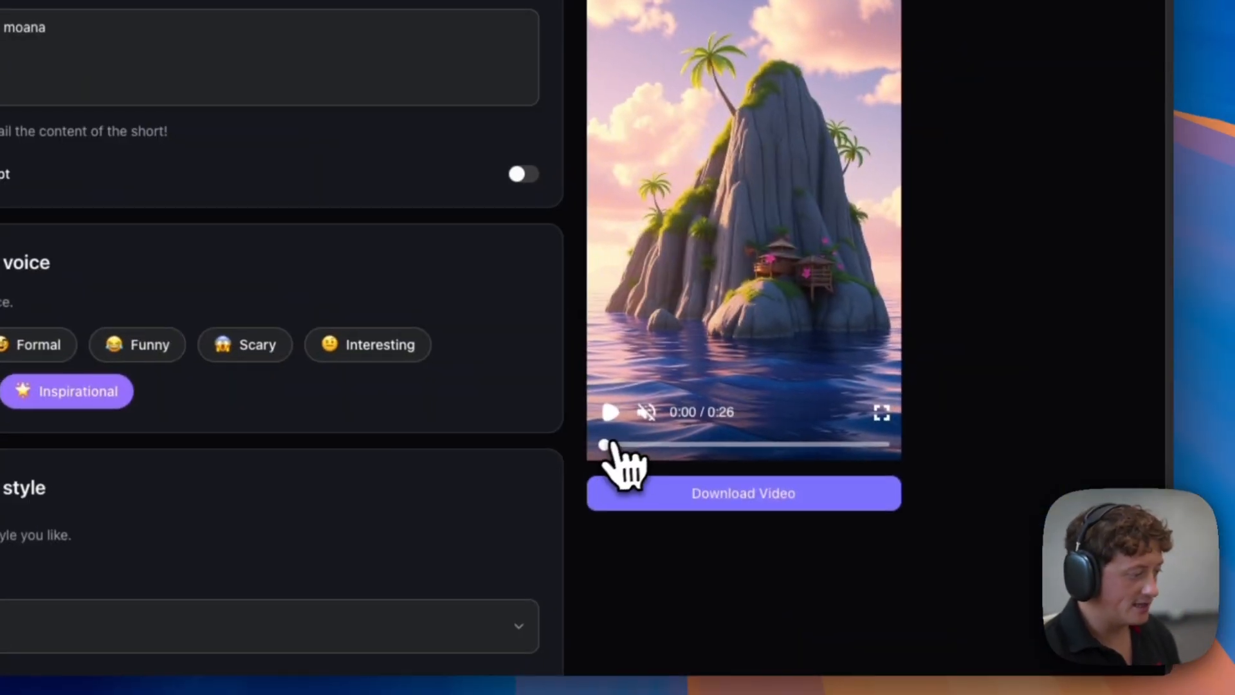
Step: Play the generated Moana-style video to its end in Klippa, and look over the available image styles for a new video
drag(610, 444, 891, 444)
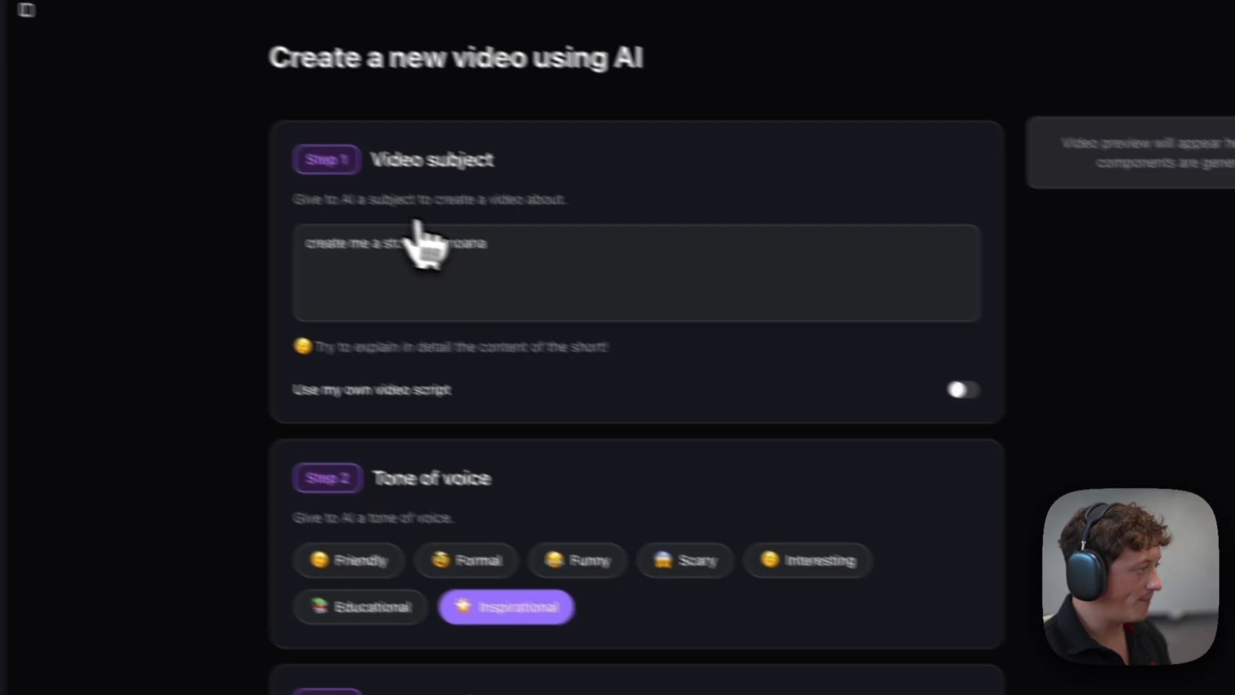
scroll(733, 334, down, 7)
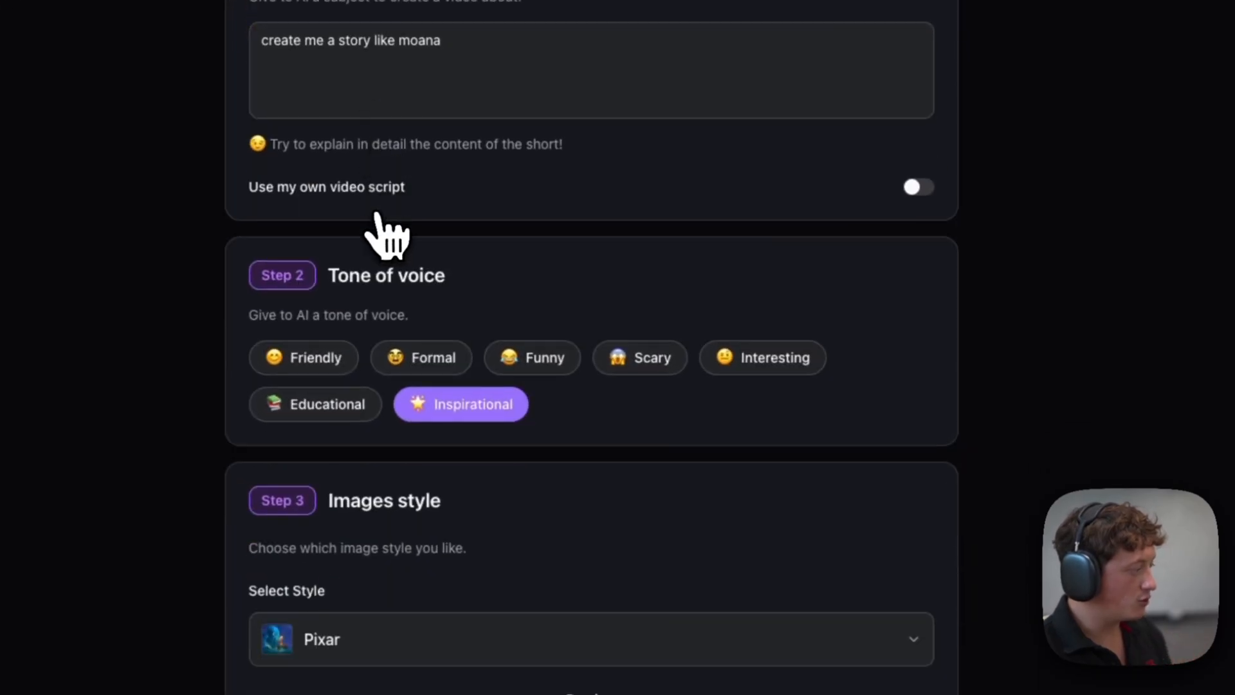
click(436, 417)
scroll(444, 464, down, 10)
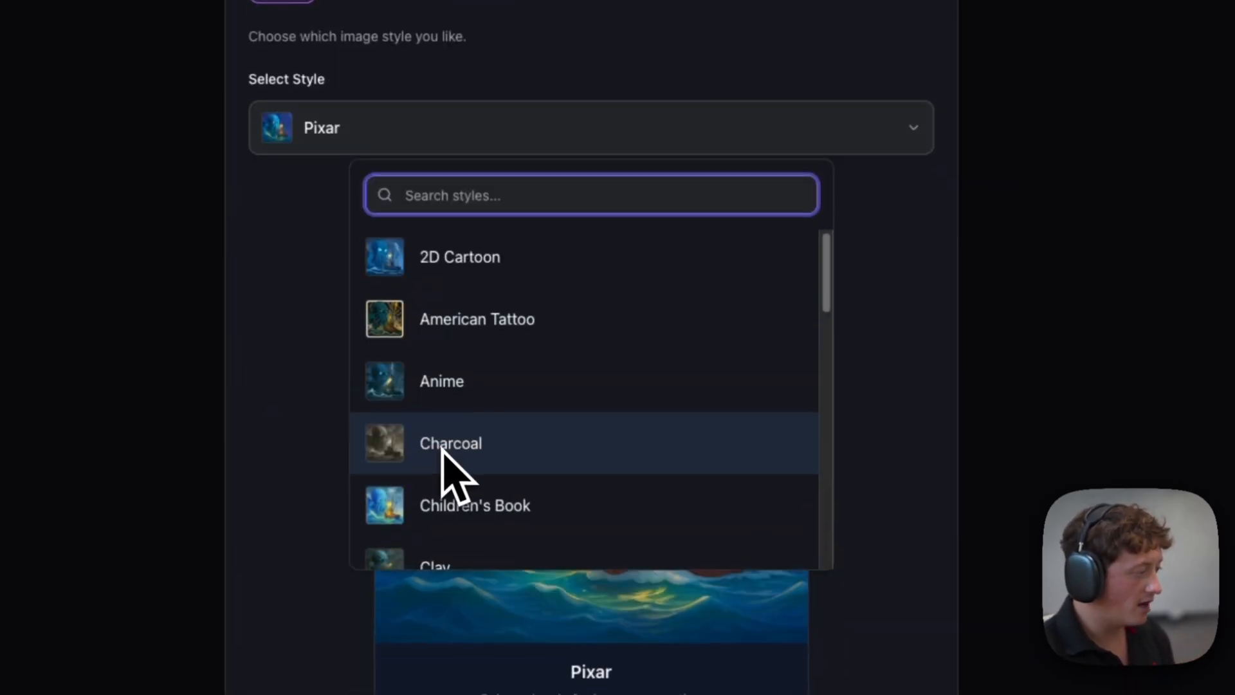
click(992, 481)
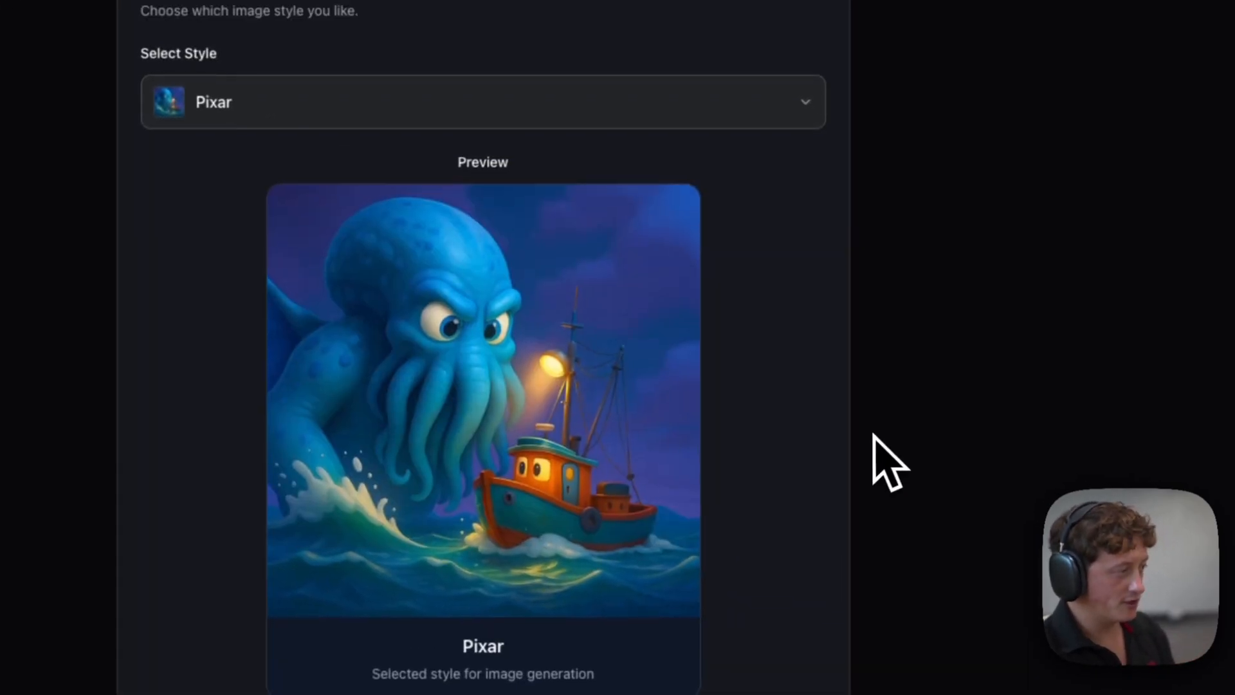
Step: Try the Children's Book image style for the video, and return the style to Pixar
scroll(992, 481, up, 5)
click(605, 501)
click(453, 383)
click(441, 444)
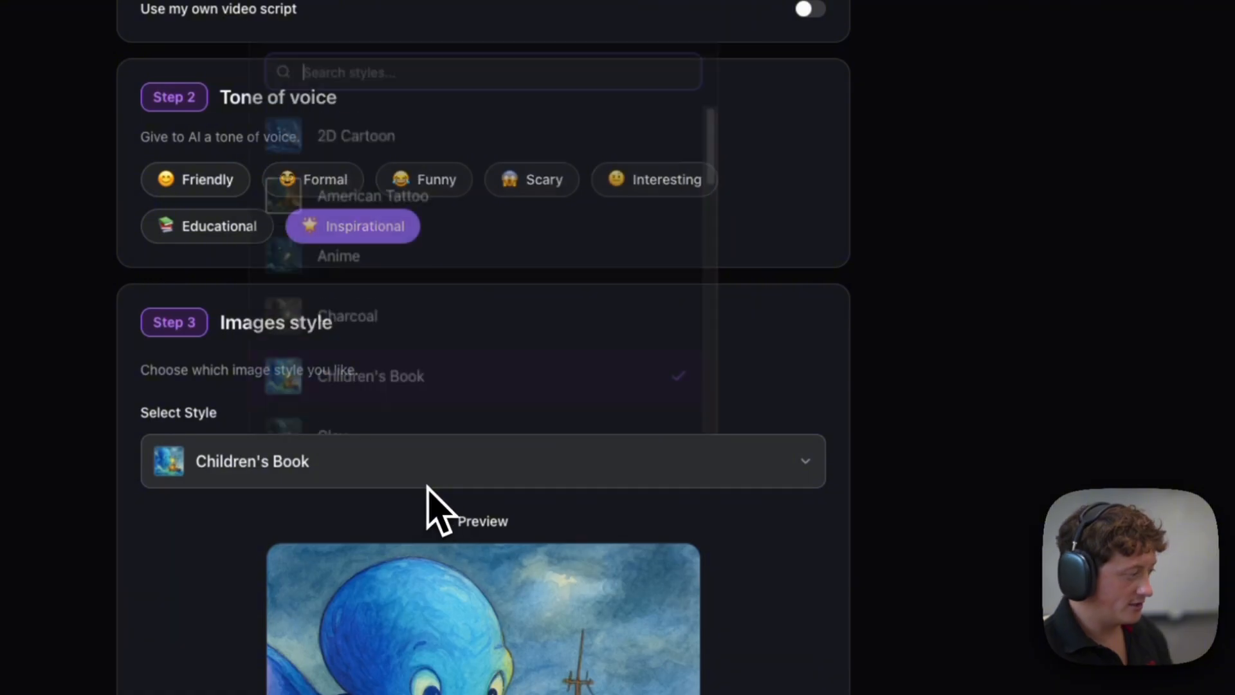
text(pixar)
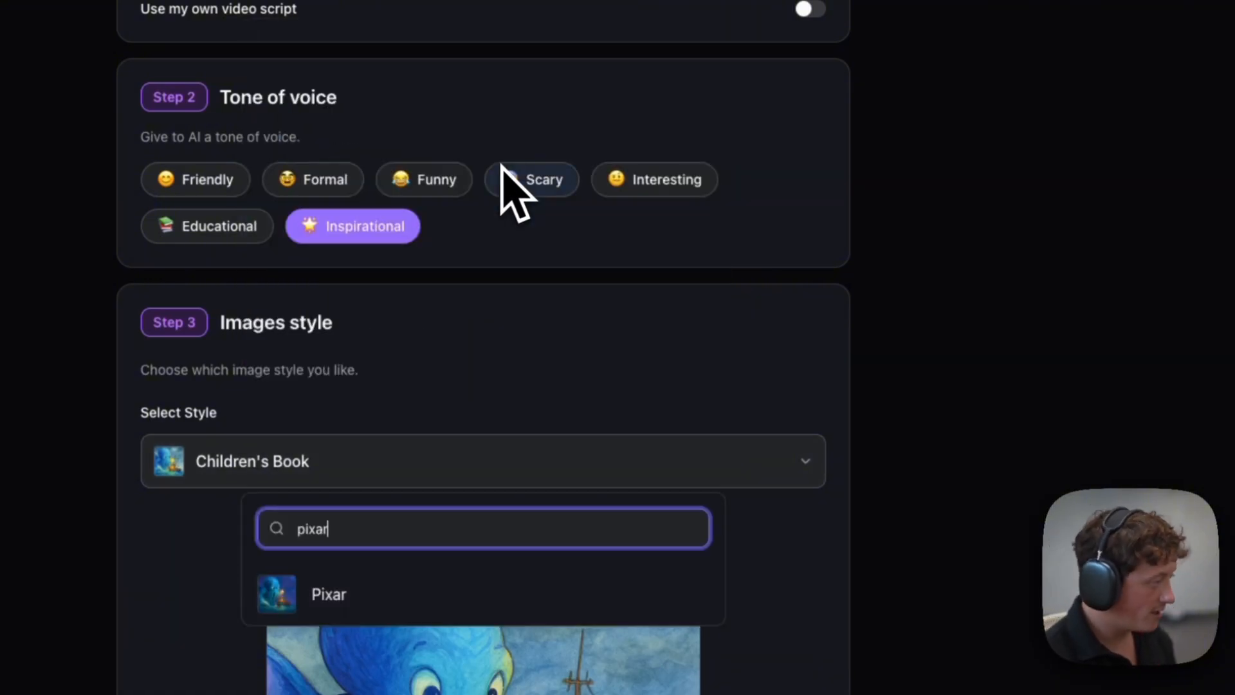
click(373, 594)
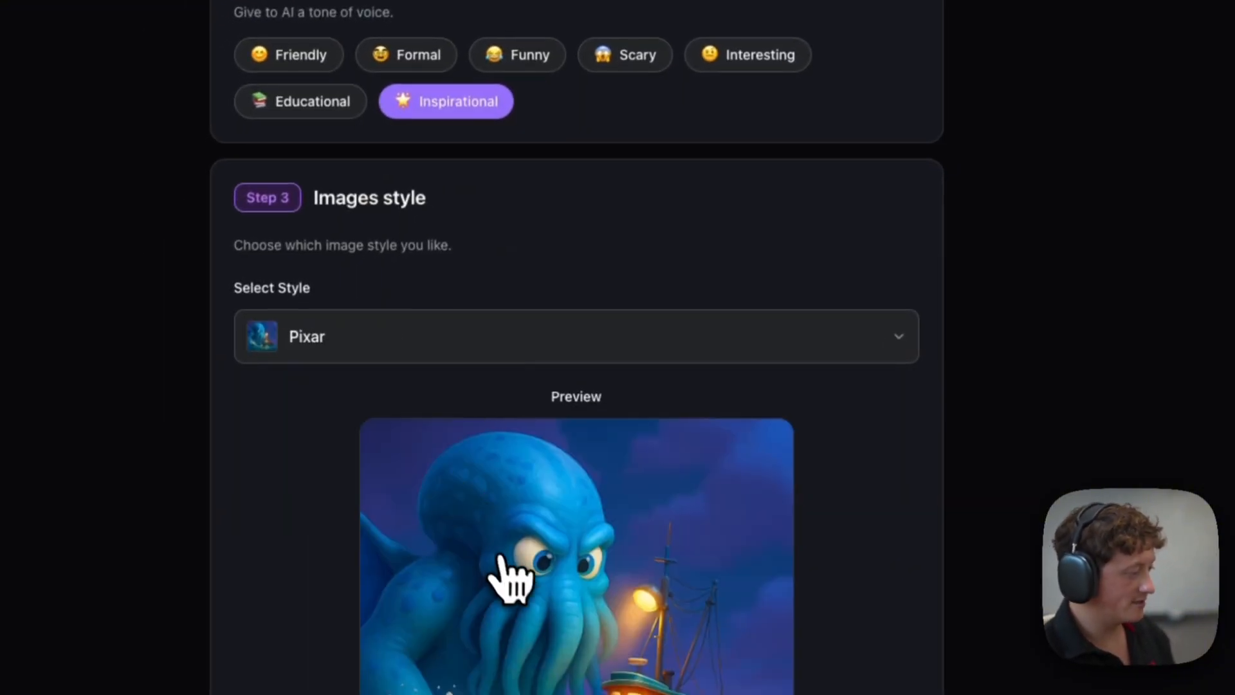
scroll(785, 439, up, 1)
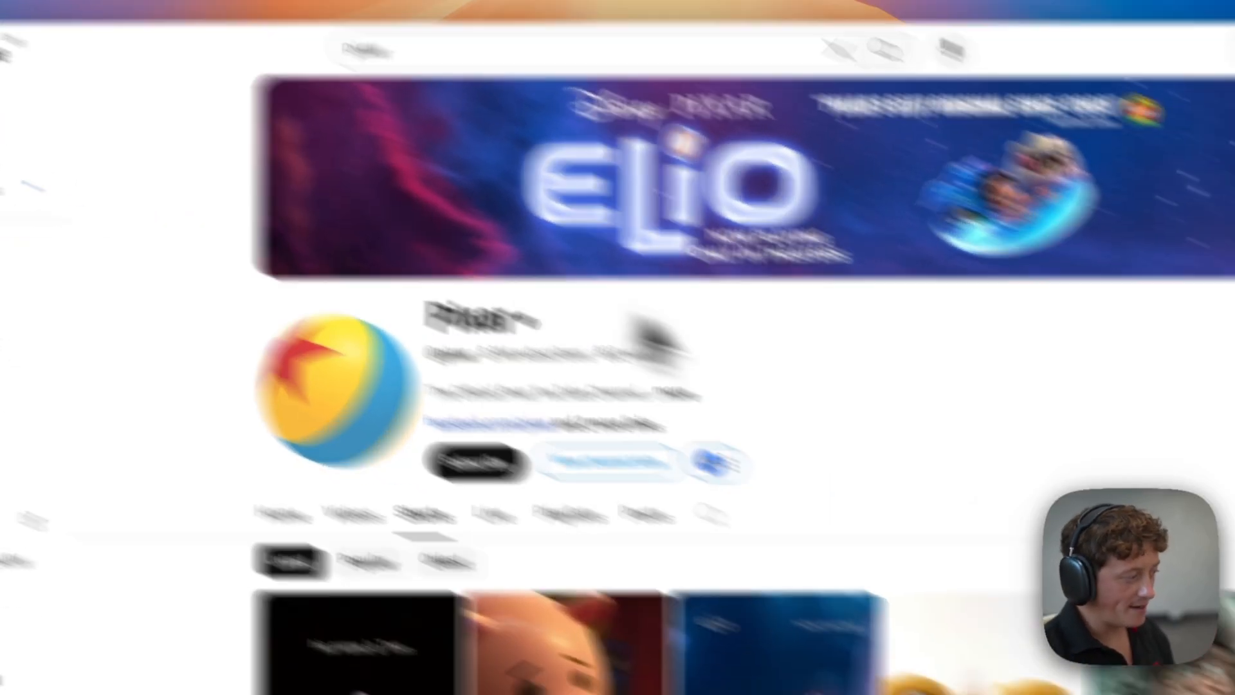
Step: Browse the Pixar channel's shorts on YouTube and watch a couple of them with sound as inspiration
scroll(951, 303, down, 8)
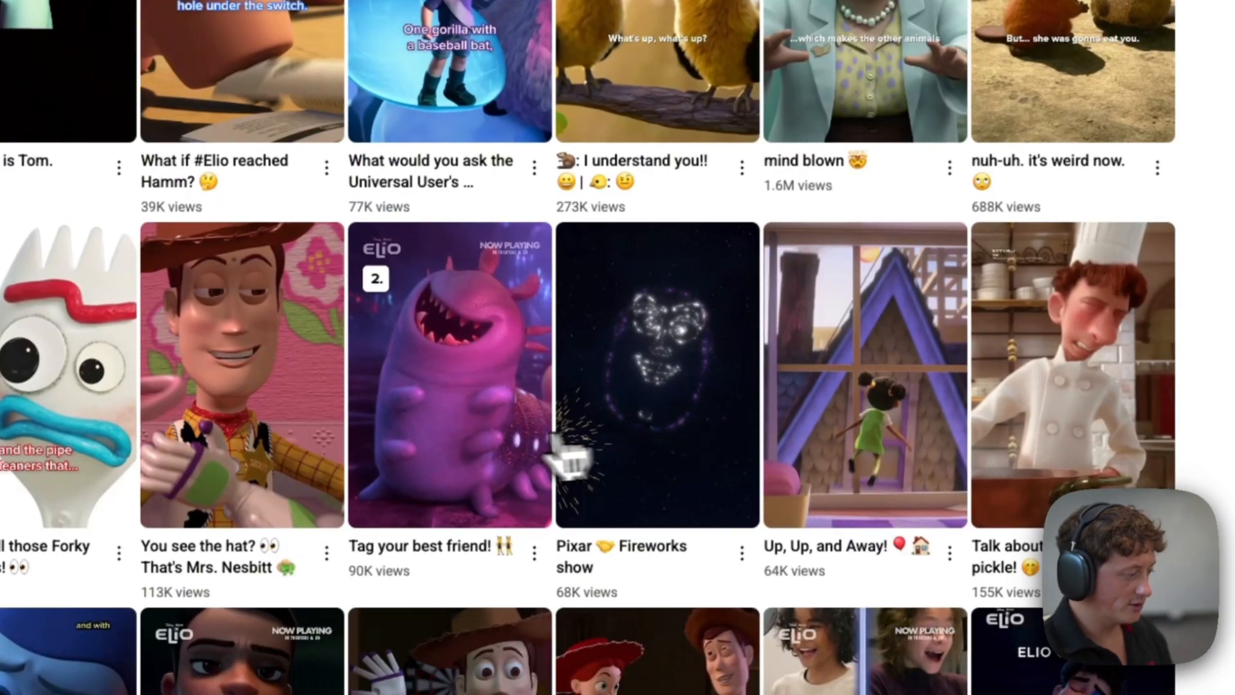
click(505, 458)
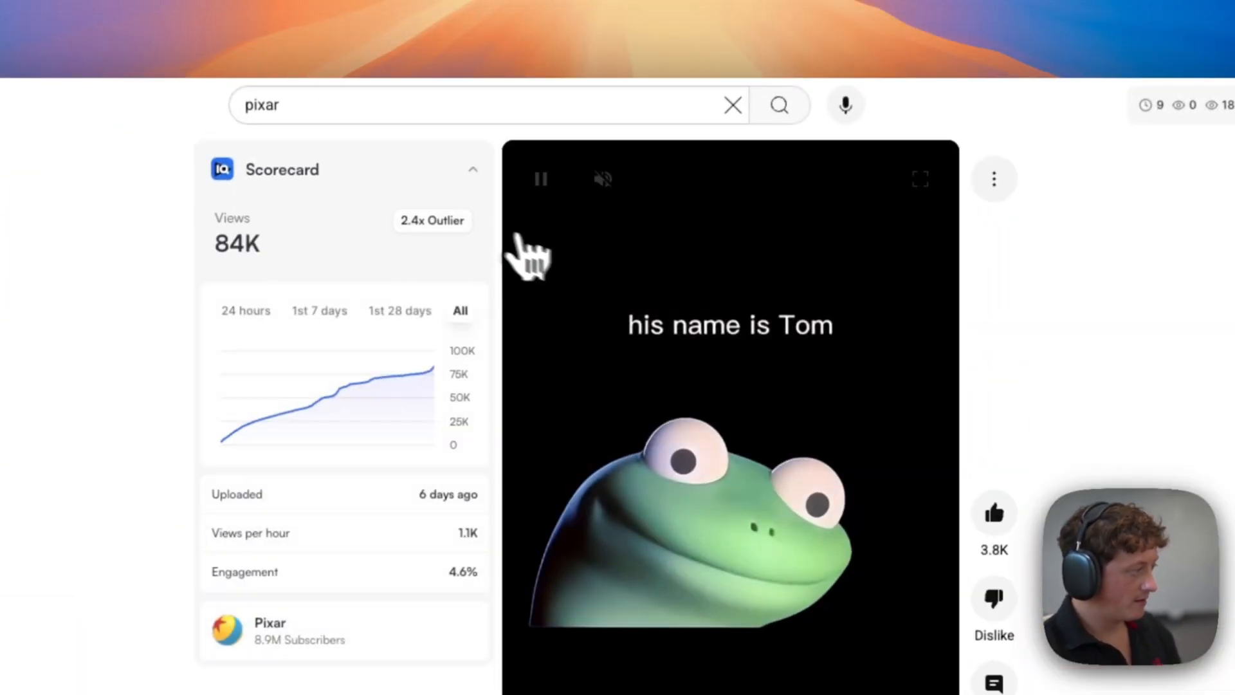
mouse_move(611, 186)
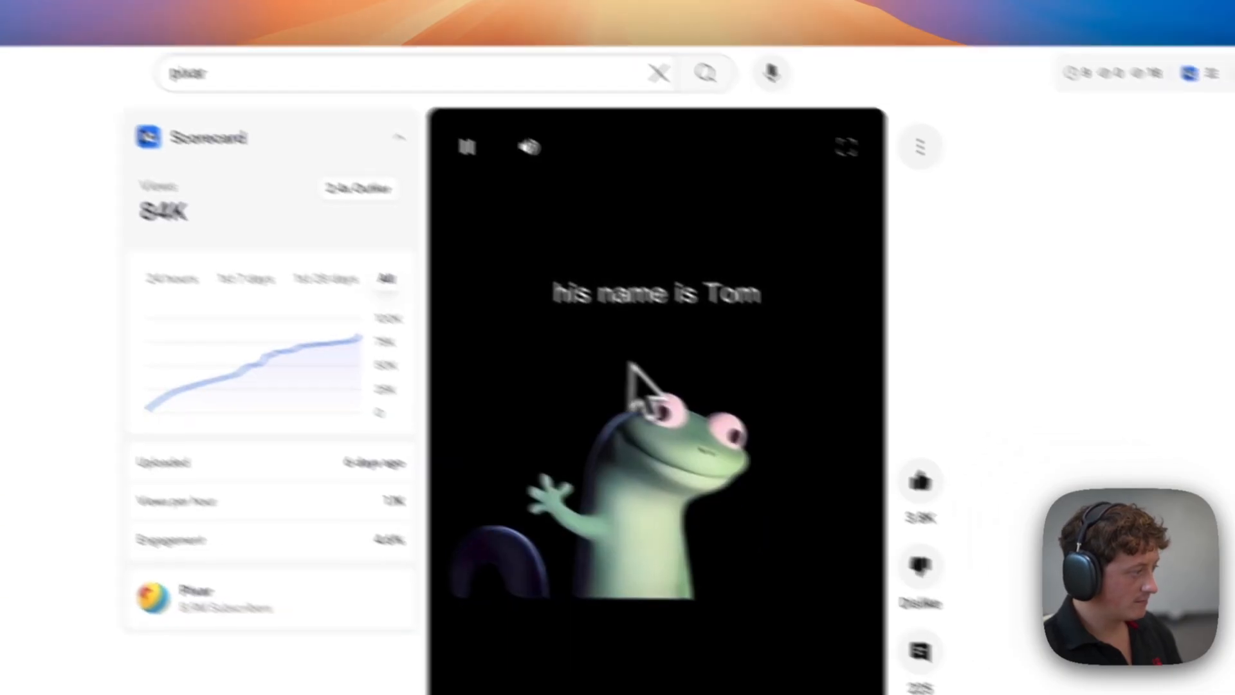
click(718, 434)
scroll(758, 557, down, 3)
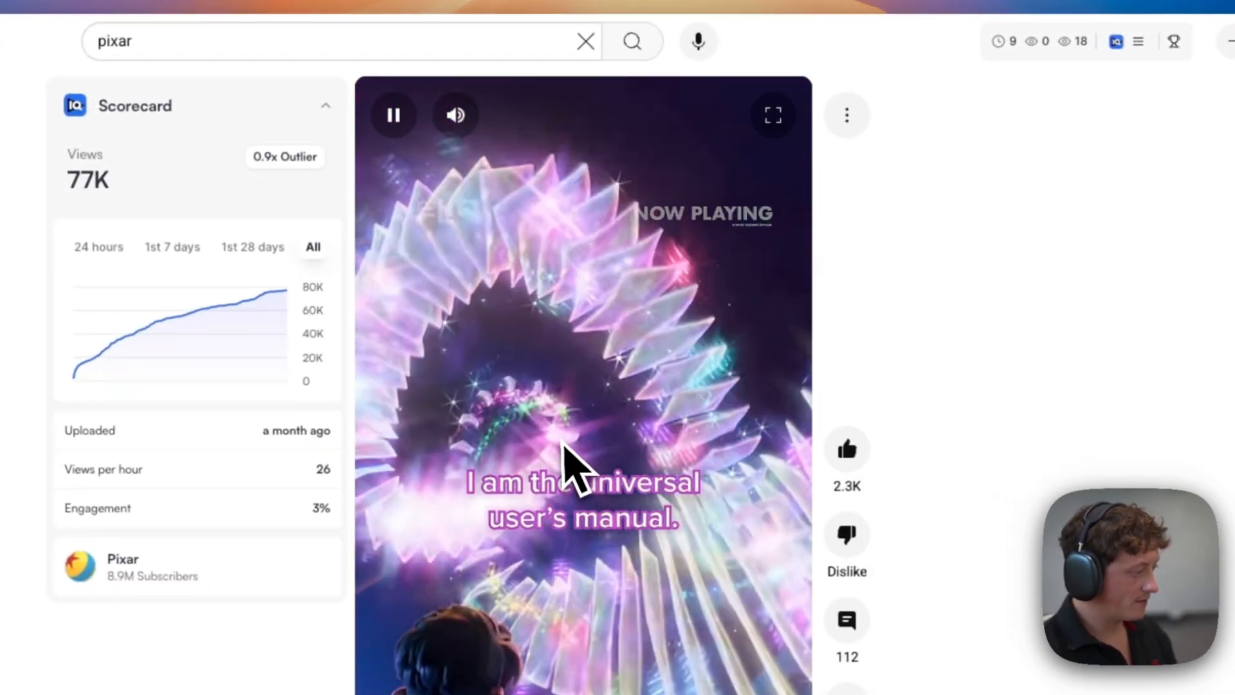
click(637, 386)
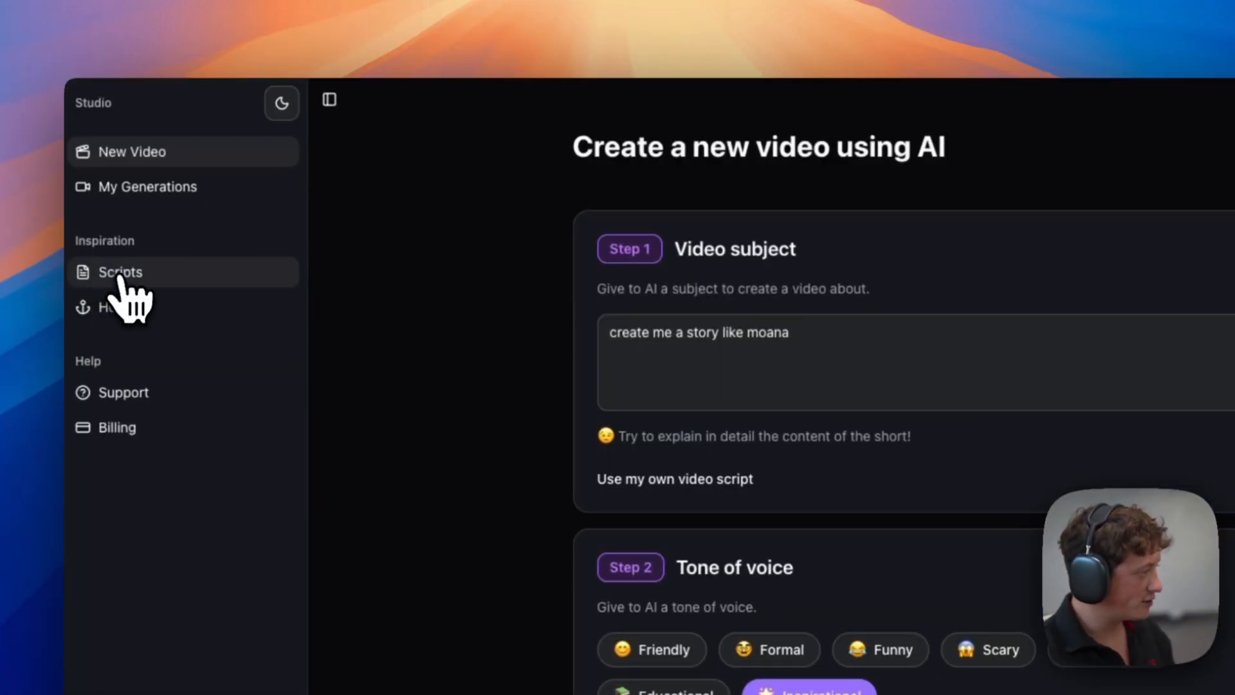
click(119, 278)
triple_click(492, 372)
text(https://www.youtube.com/shorts/Snu_Jih0pBs)
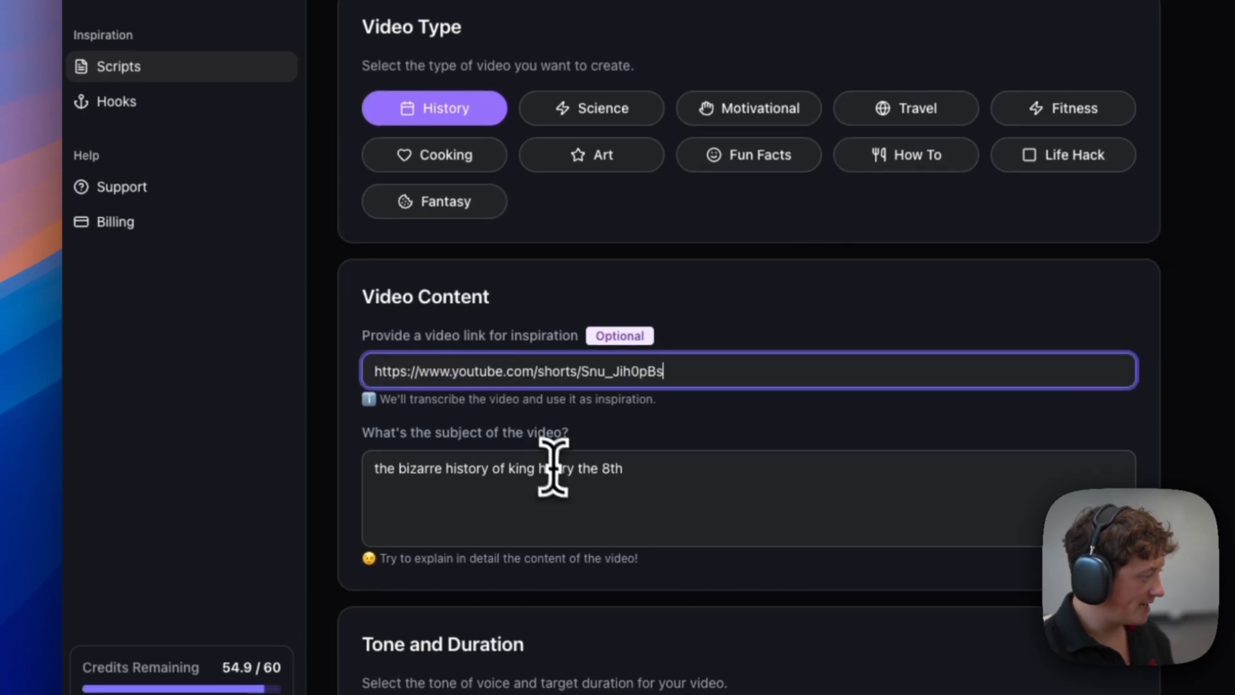
triple_click(553, 473)
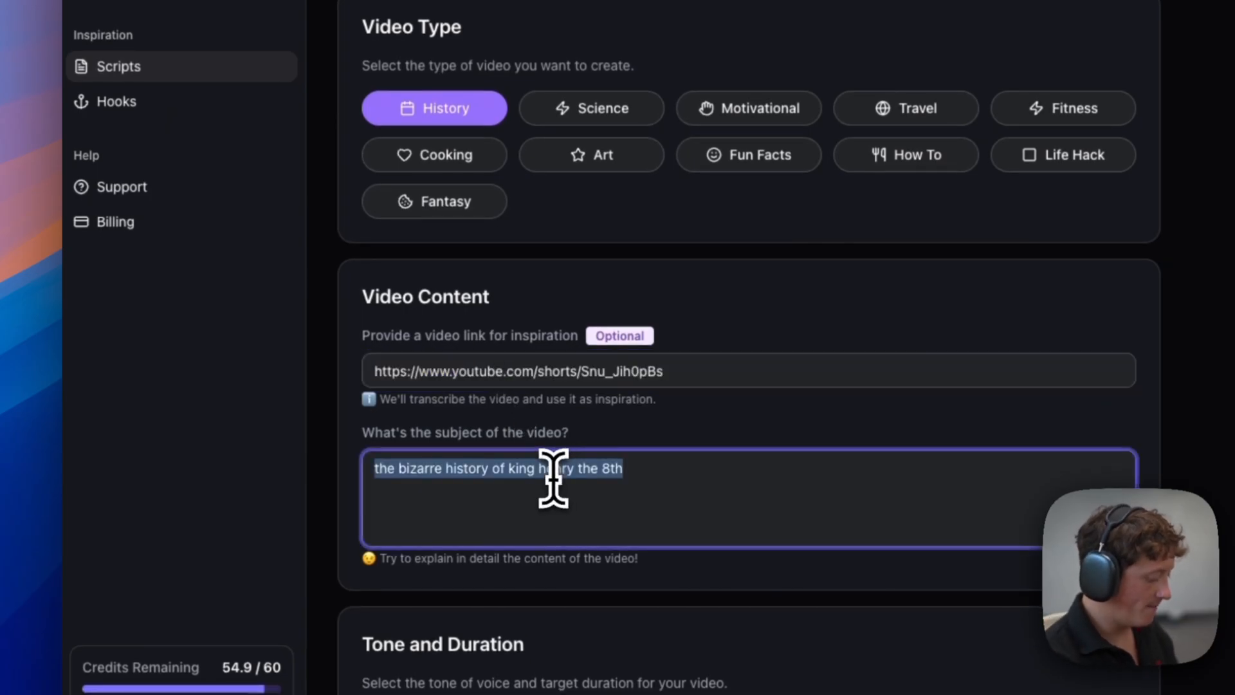
text(Pixar animated stoye)
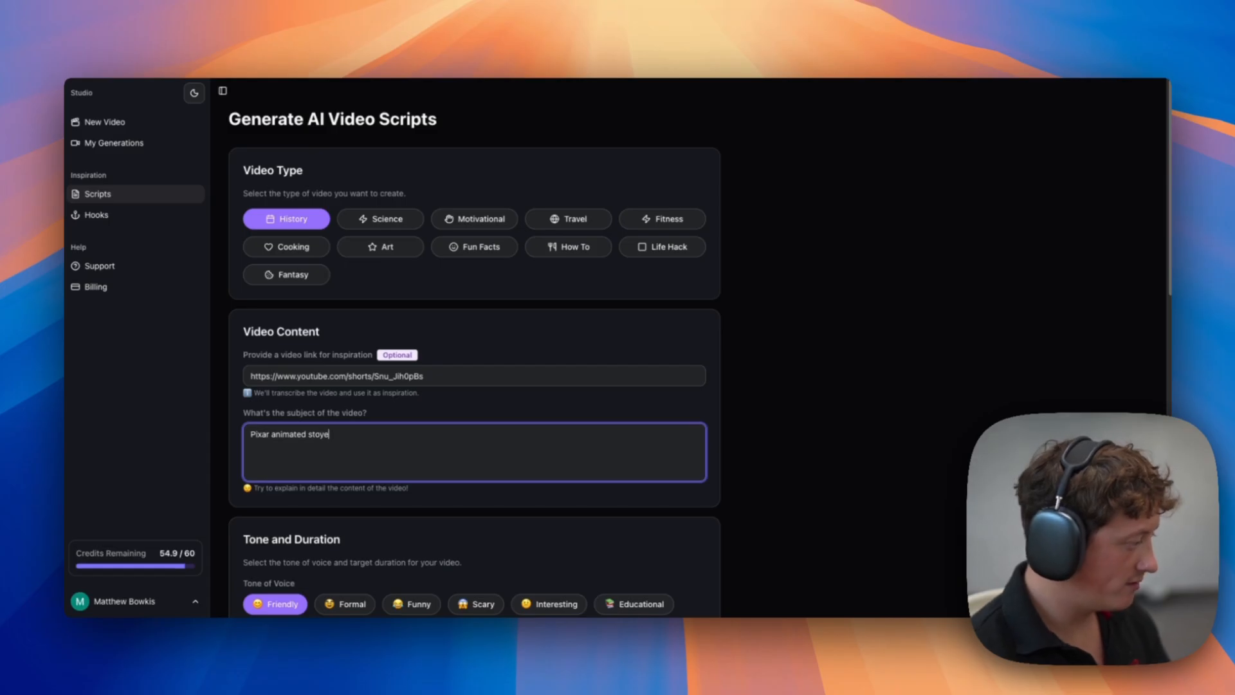
key(BackSpace)
key(BackSpace)
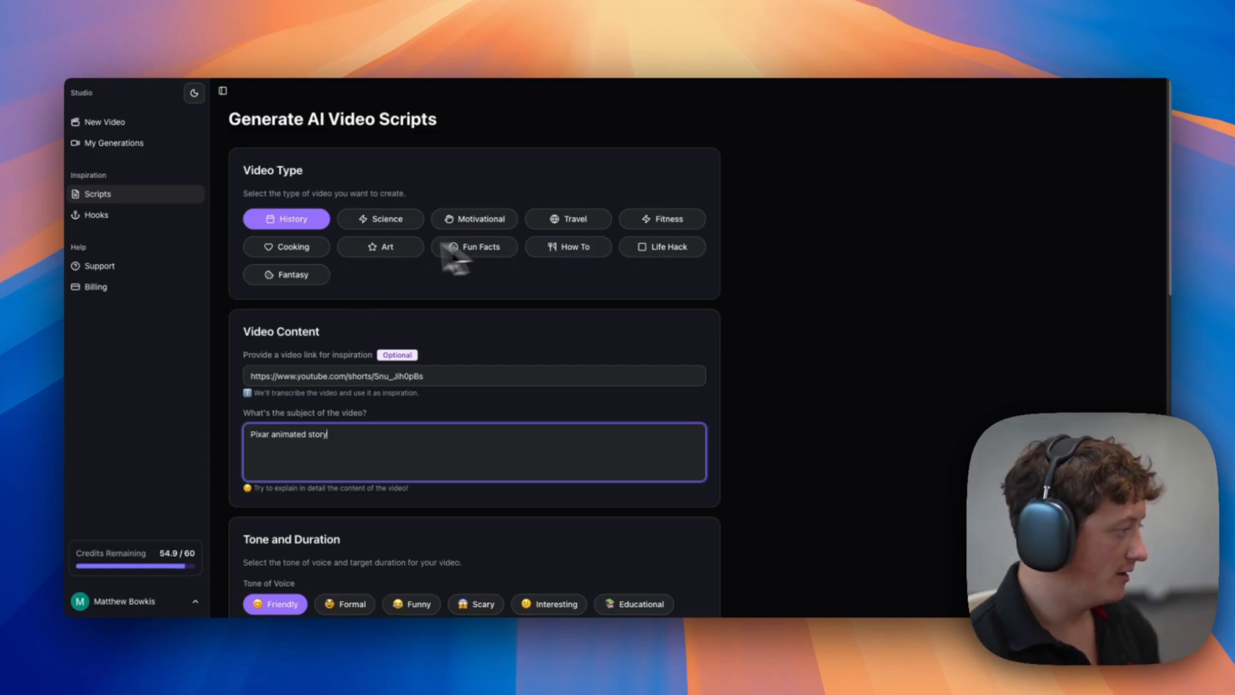
Step: Choose the Art video type and generate the scripts
click(381, 250)
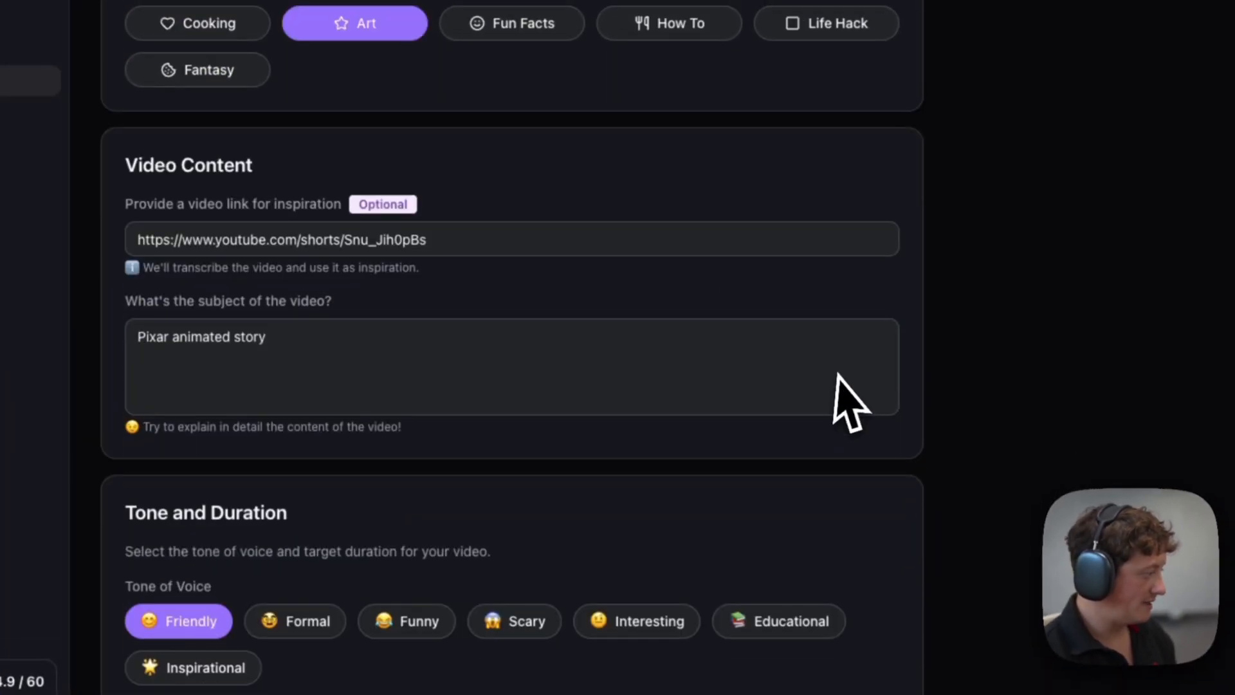
scroll(839, 386, down, 5)
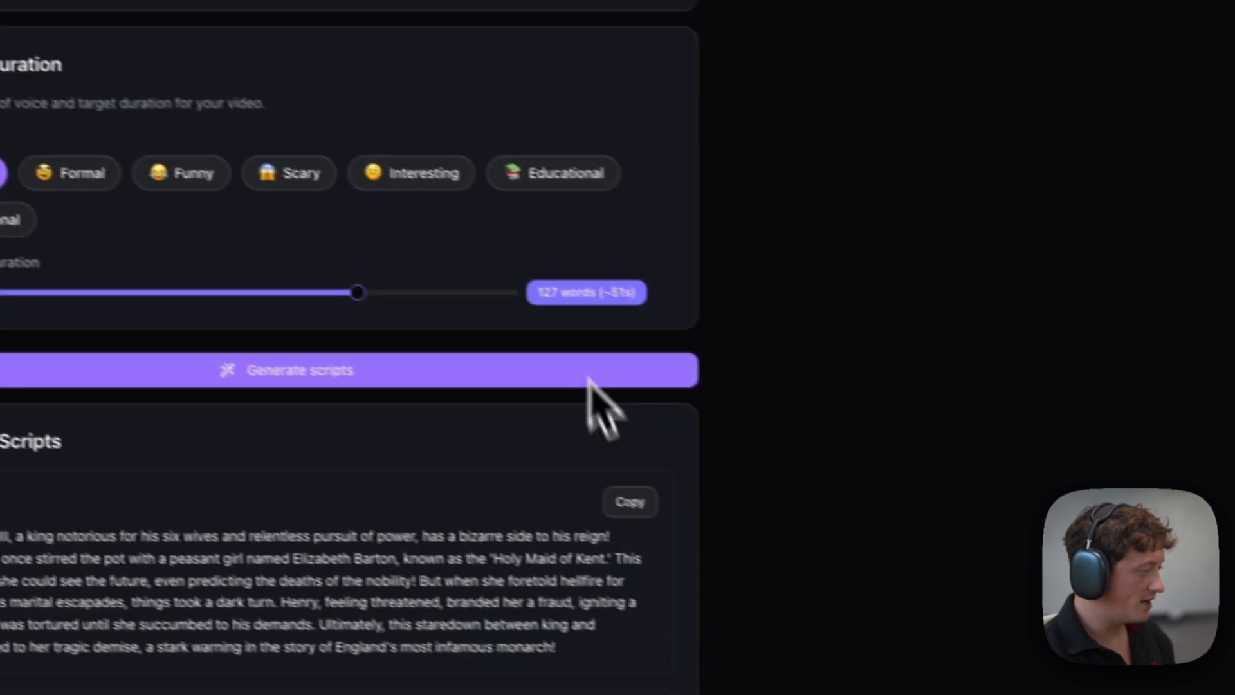
click(486, 357)
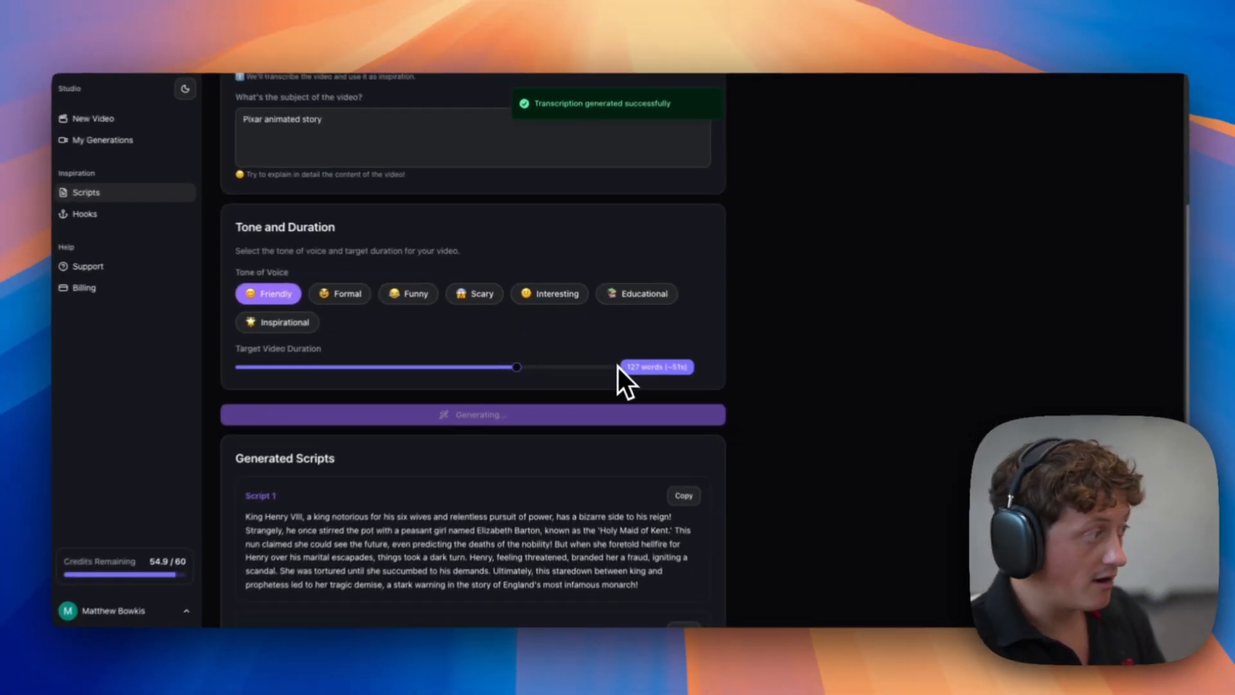
scroll(821, 418, down, 2)
scroll(821, 416, up, 3)
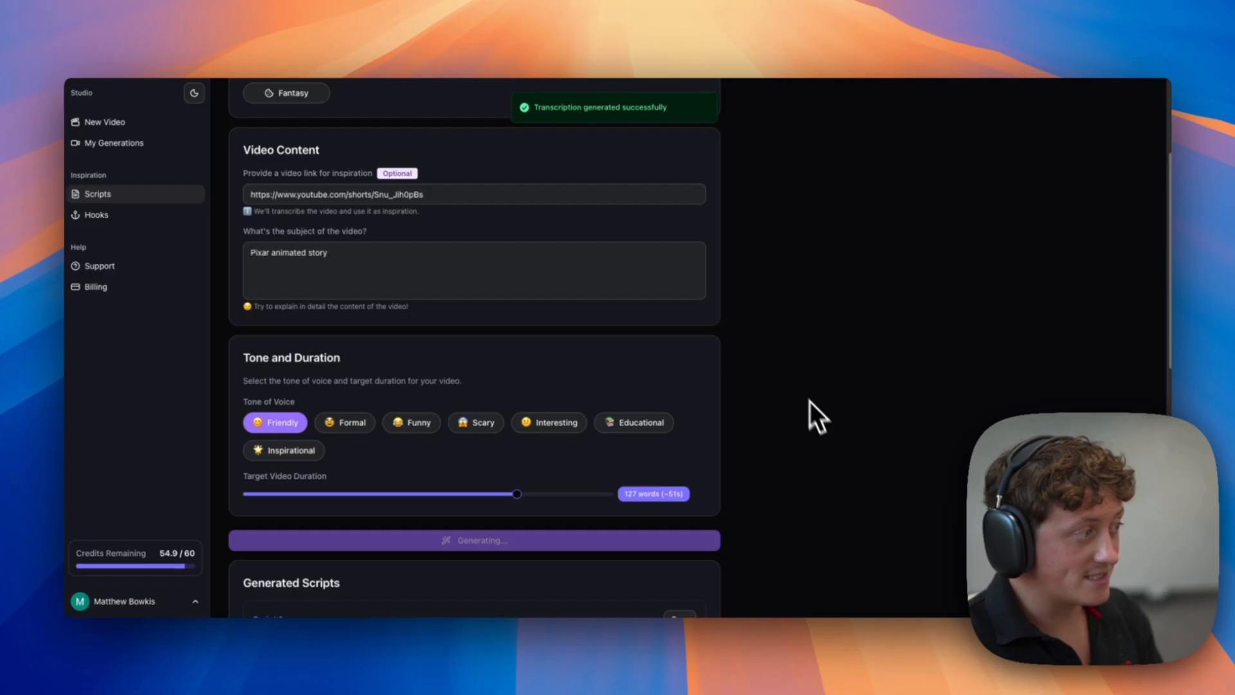
scroll(450, 566, down, 3)
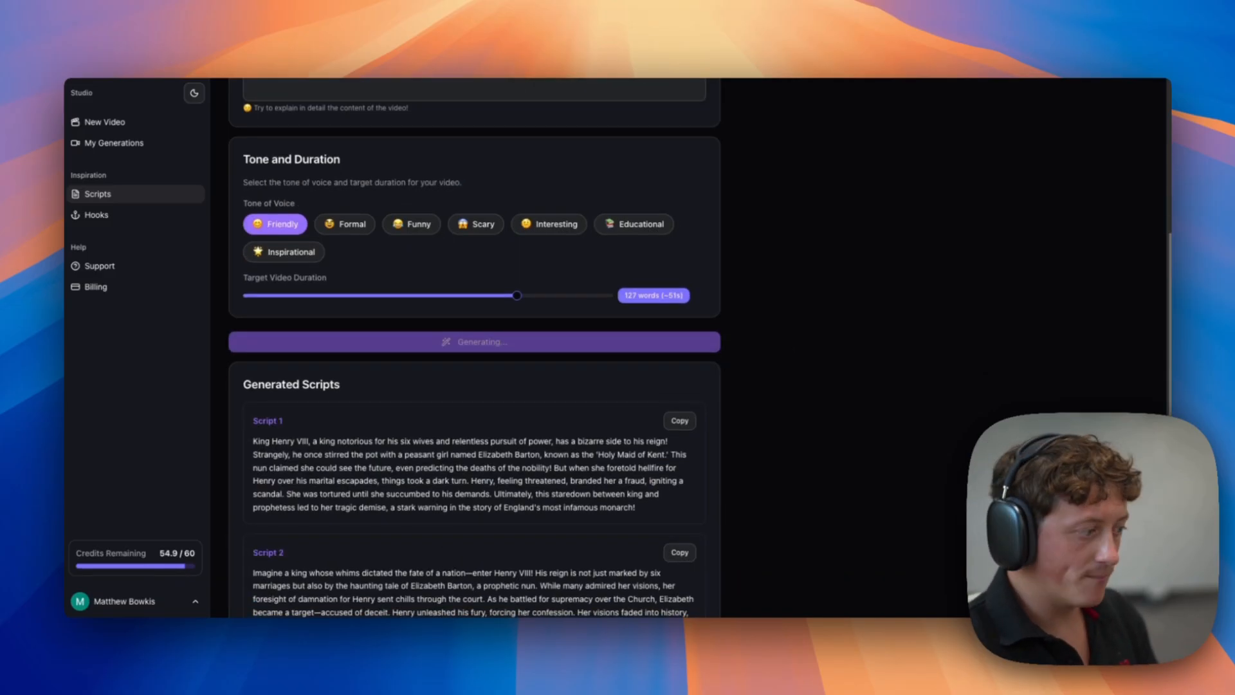
Step: Read through the generated Pixar scripts and copy Script 3
scroll(488, 490, down, 2)
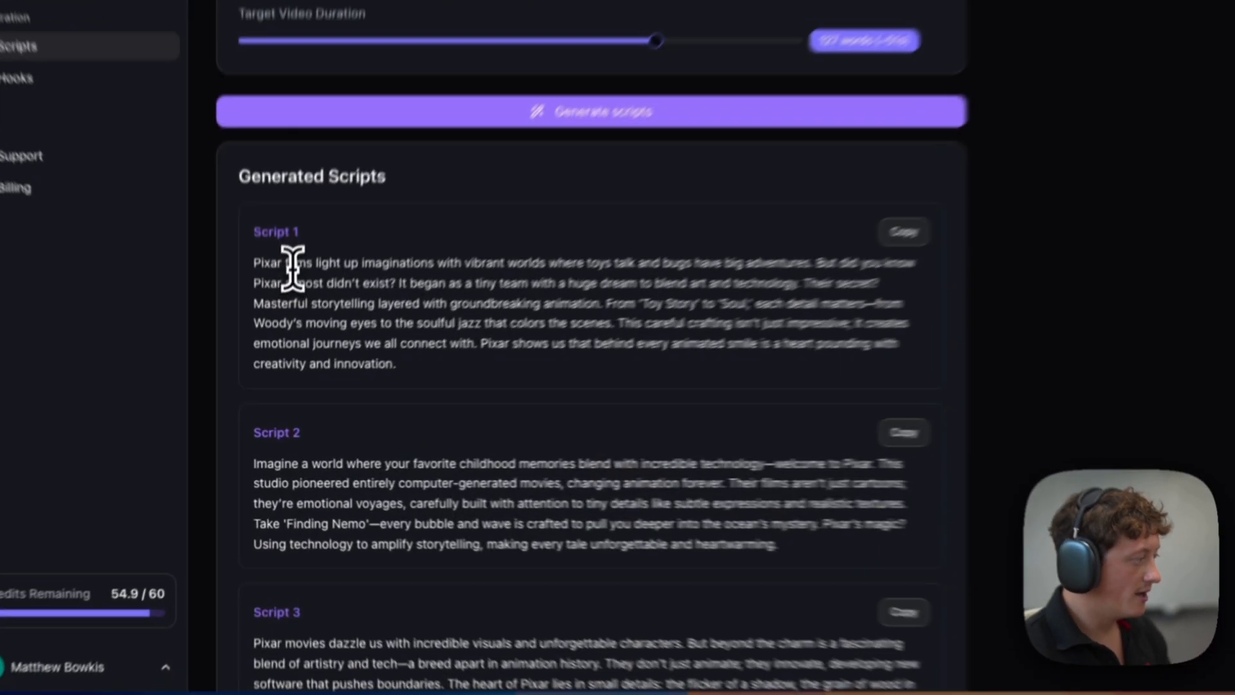
drag(277, 336, 393, 383)
scroll(491, 319, down, 3)
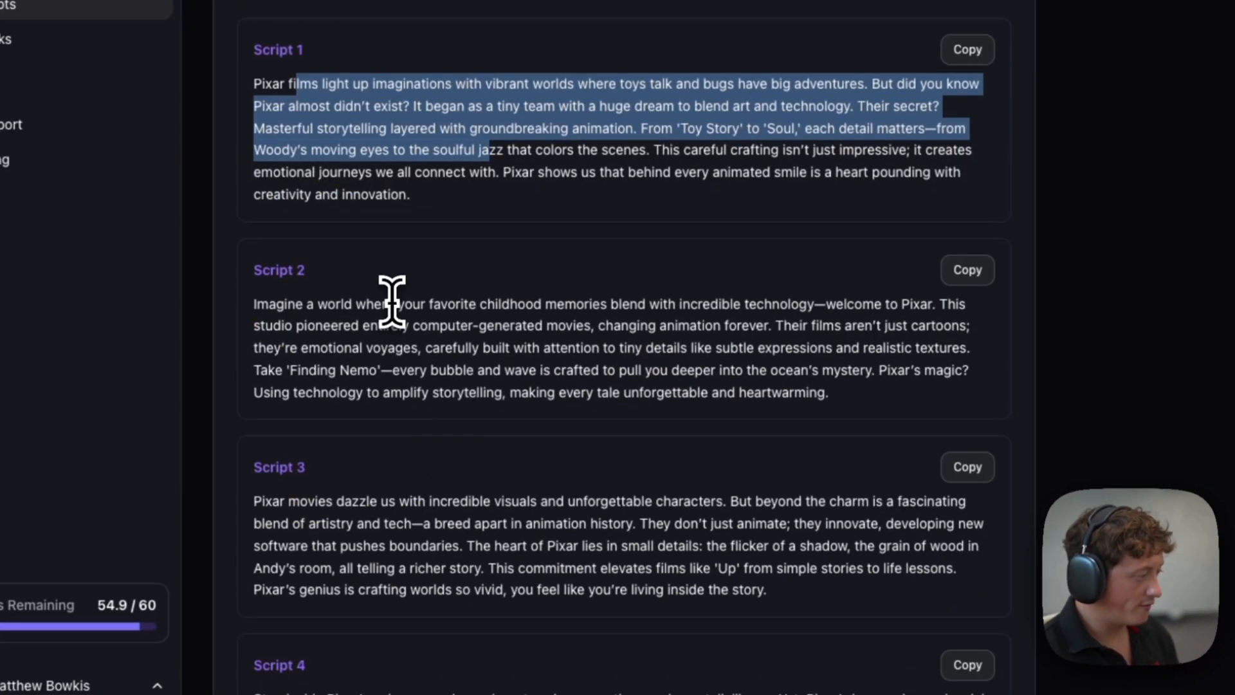
drag(392, 301, 800, 372)
click(786, 365)
scroll(777, 372, down, 3)
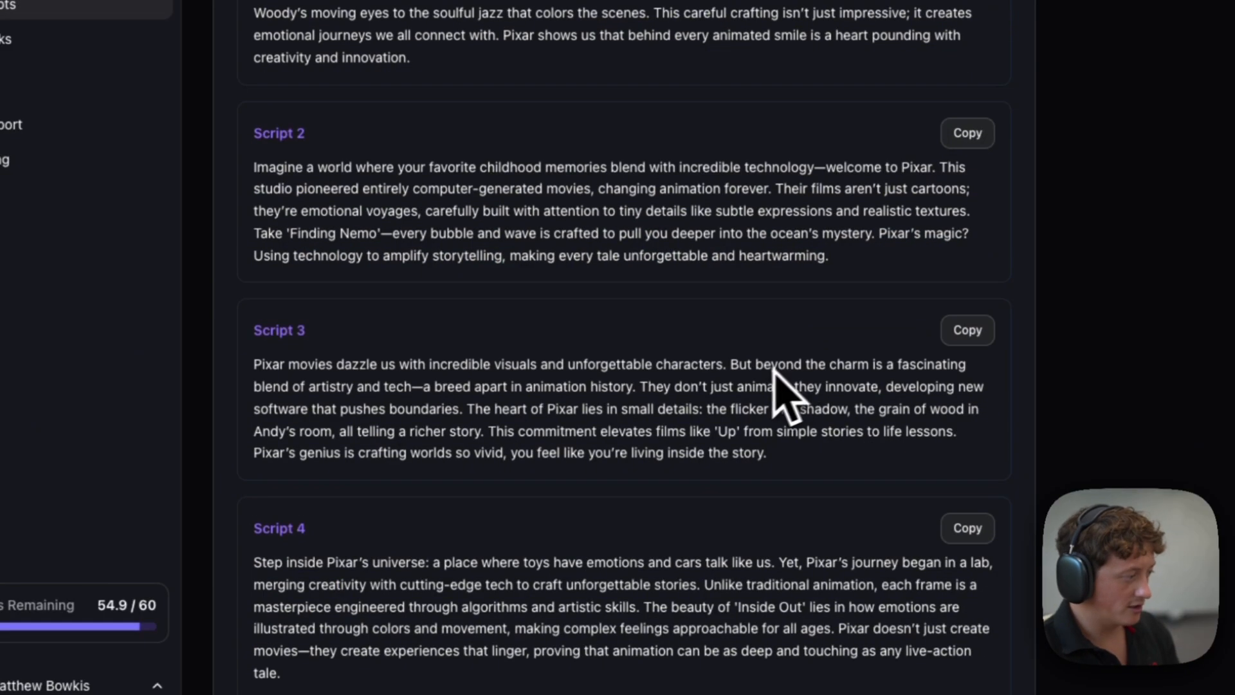
scroll(760, 386, down, 5)
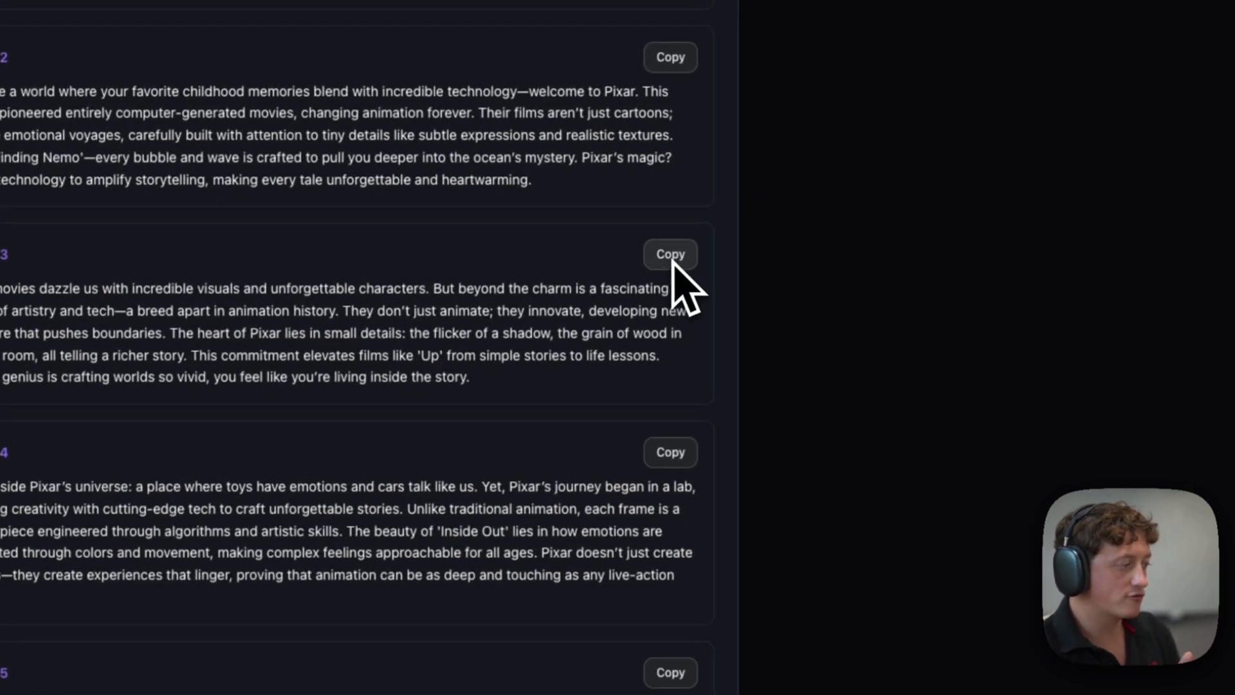
click(671, 255)
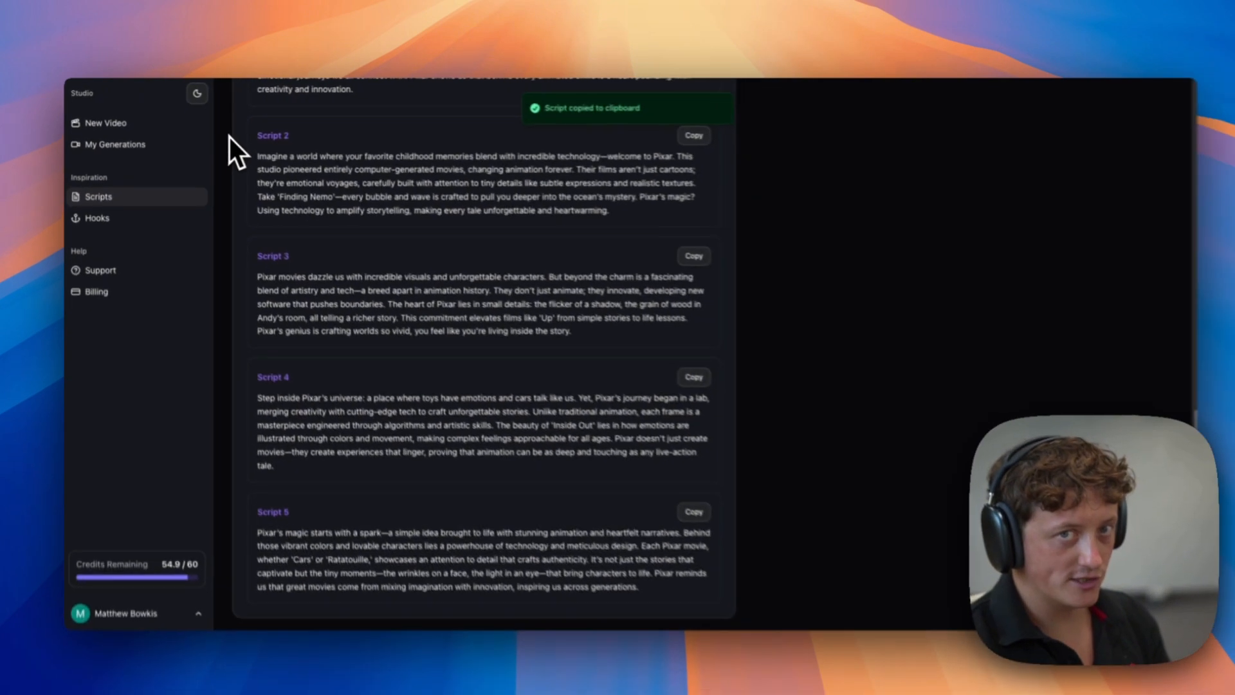
scroll(321, 245, up, 10)
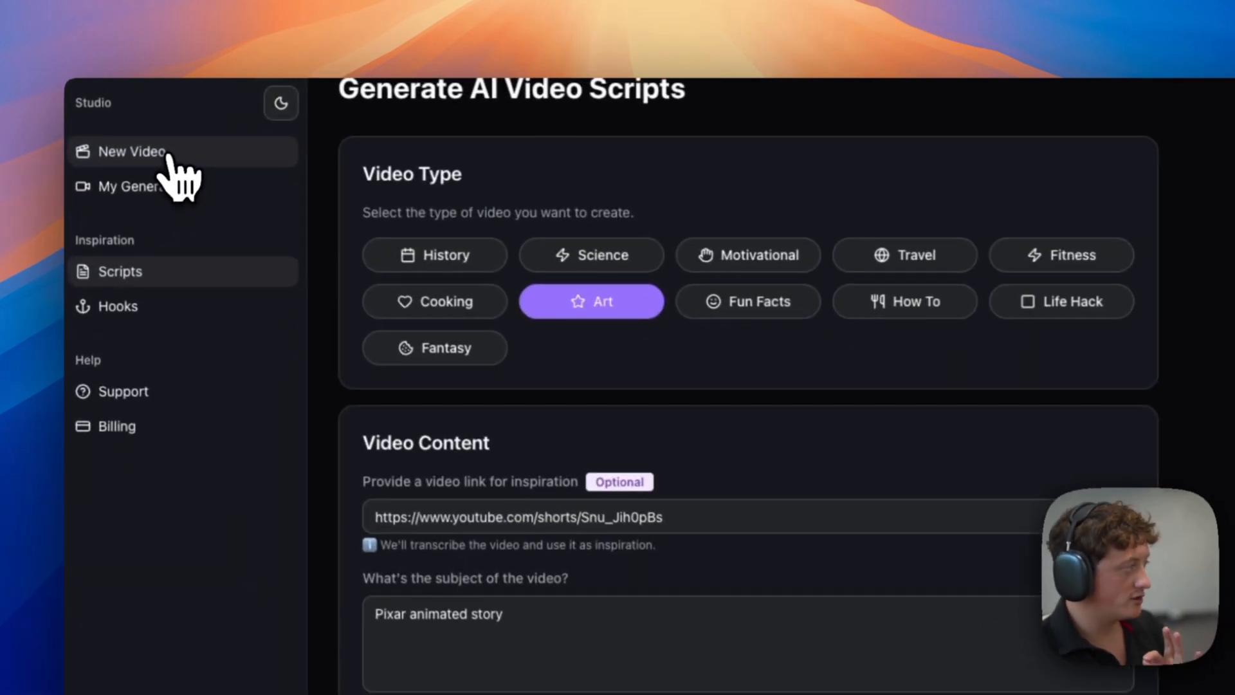
Step: Open the new video form in Klippa and clear the existing video subject
click(169, 156)
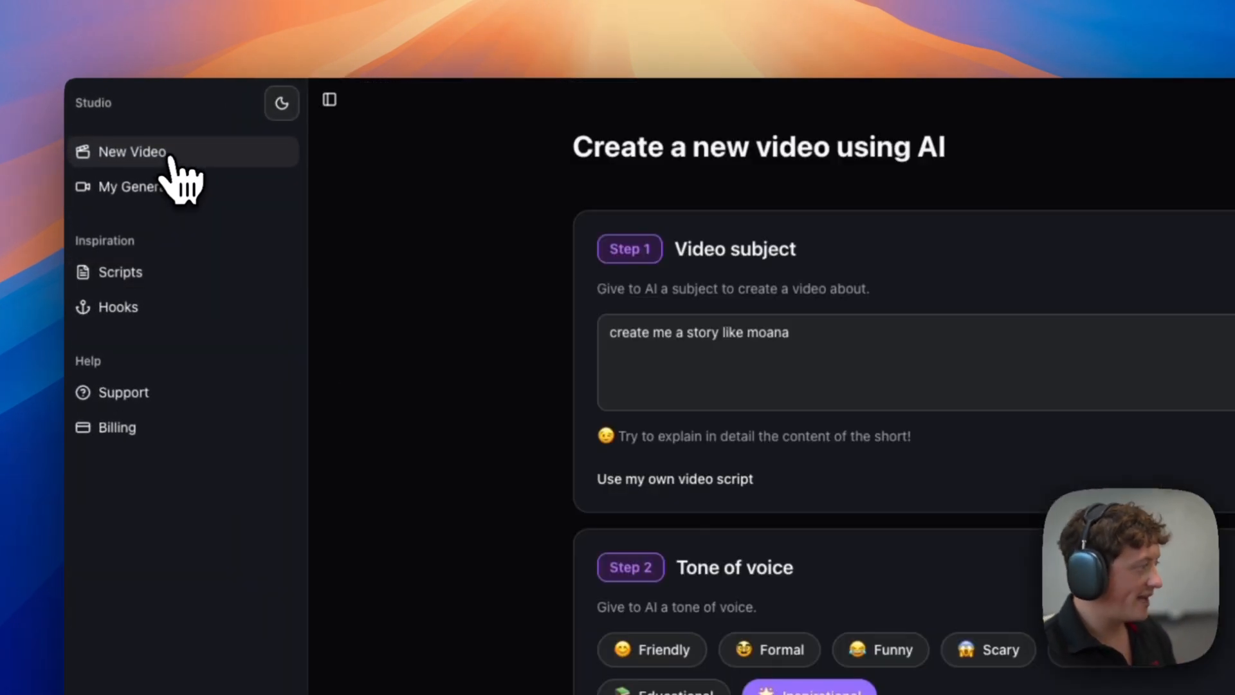
drag(836, 334, 539, 341)
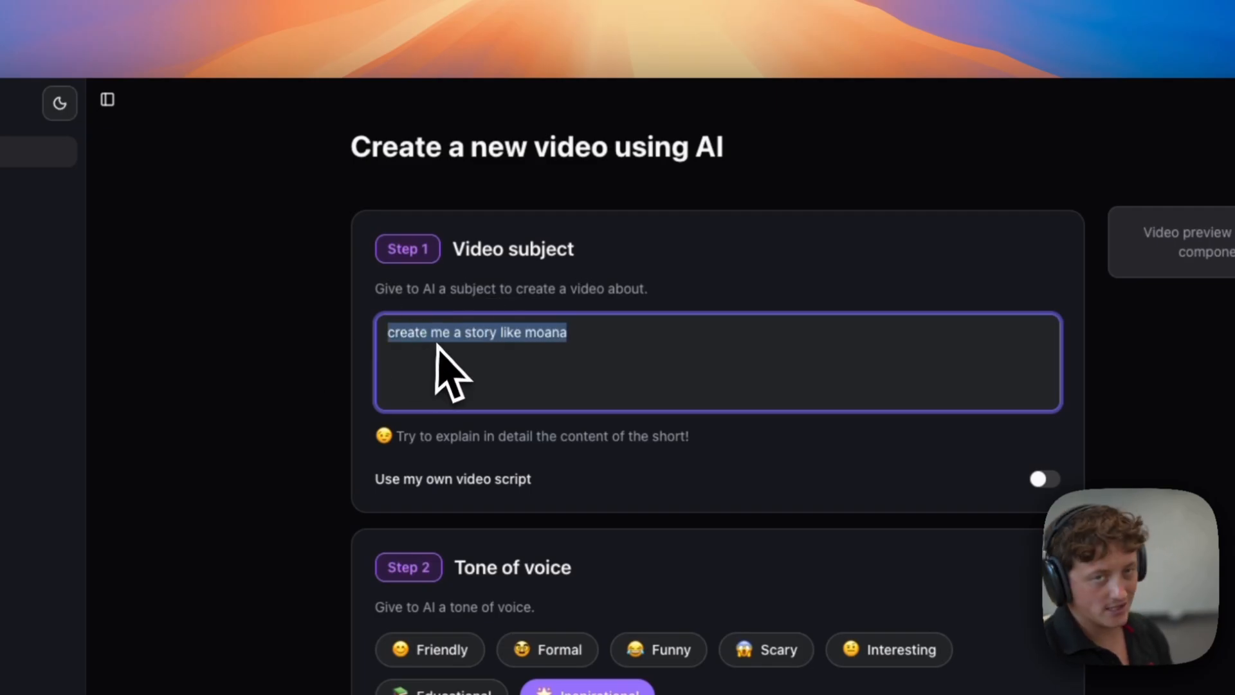
key(BackSpace)
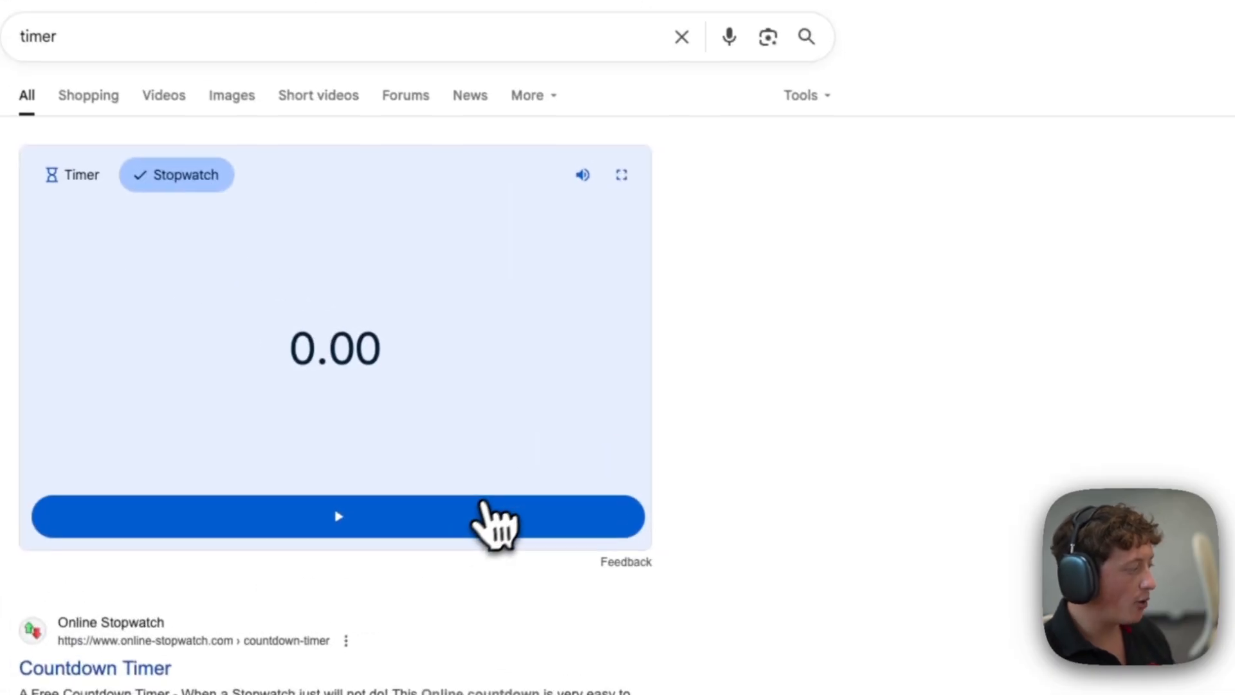
Step: Start the Google stopwatch, and set the new Klippa video to use the copied fishing village story as its own script
click(461, 517)
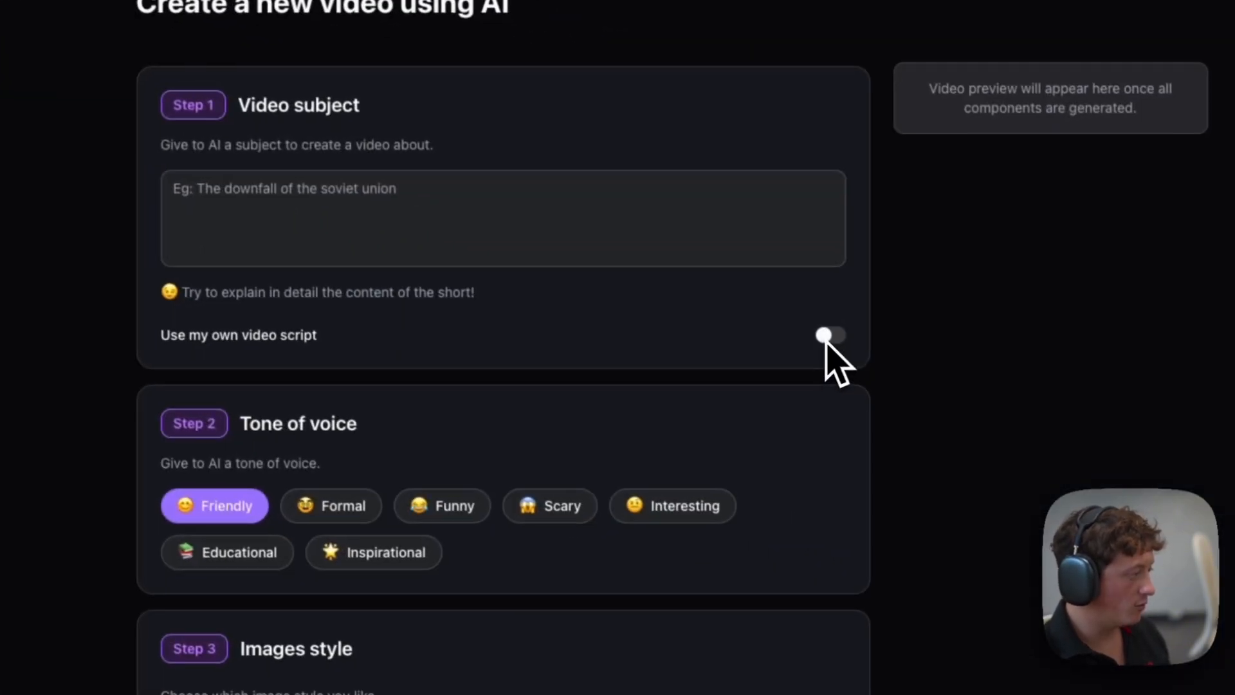
click(832, 335)
click(638, 234)
key(super+v)
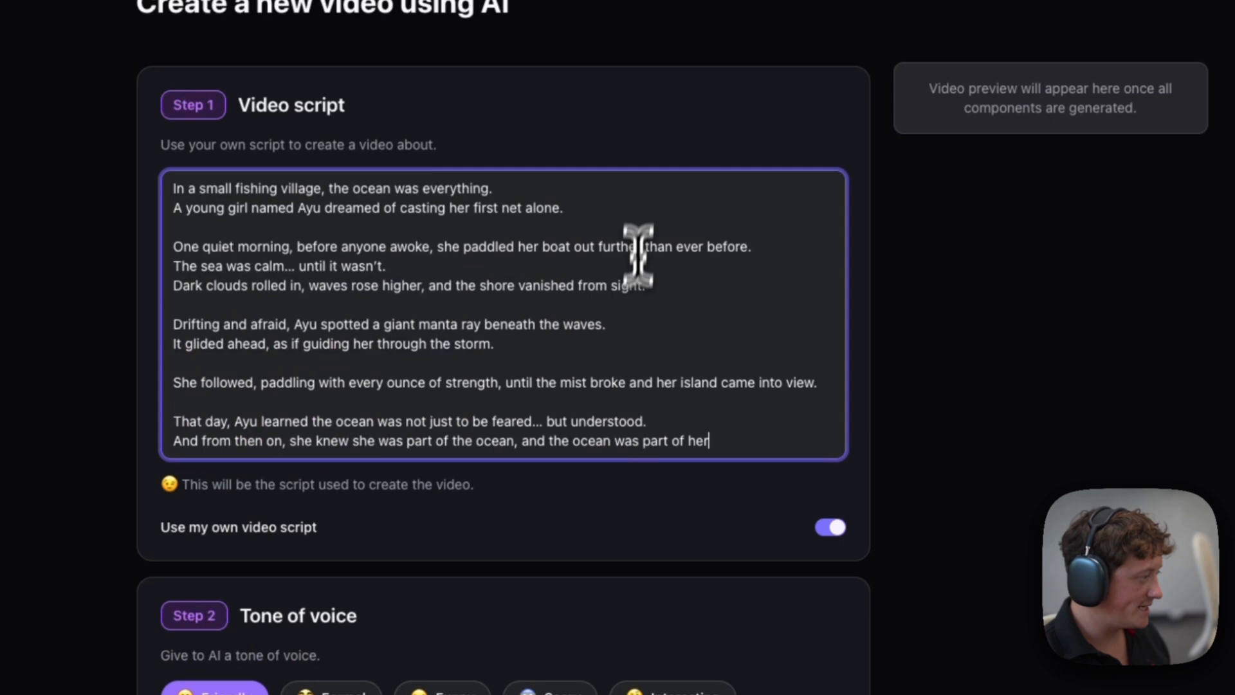
Step: Try the 2D Cartoon, American Tattoo, Children's Book and Studio Ghibli image styles for the video
scroll(473, 431, down, 6)
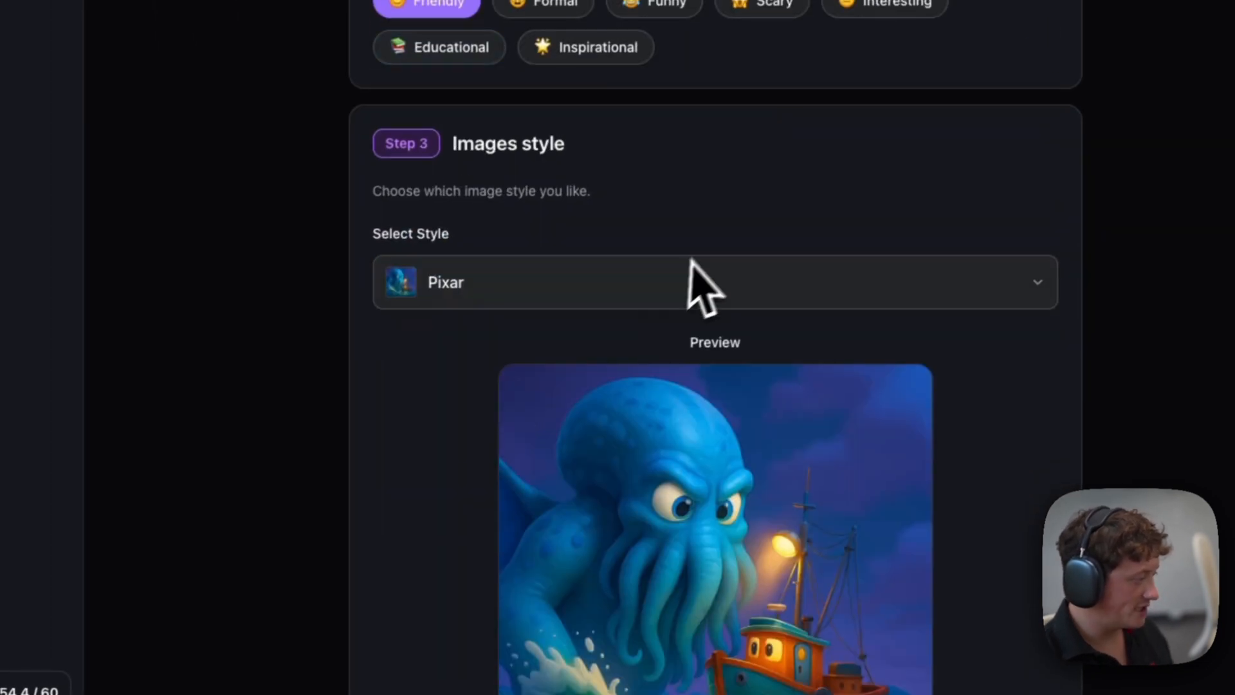
click(684, 283)
click(671, 422)
click(639, 299)
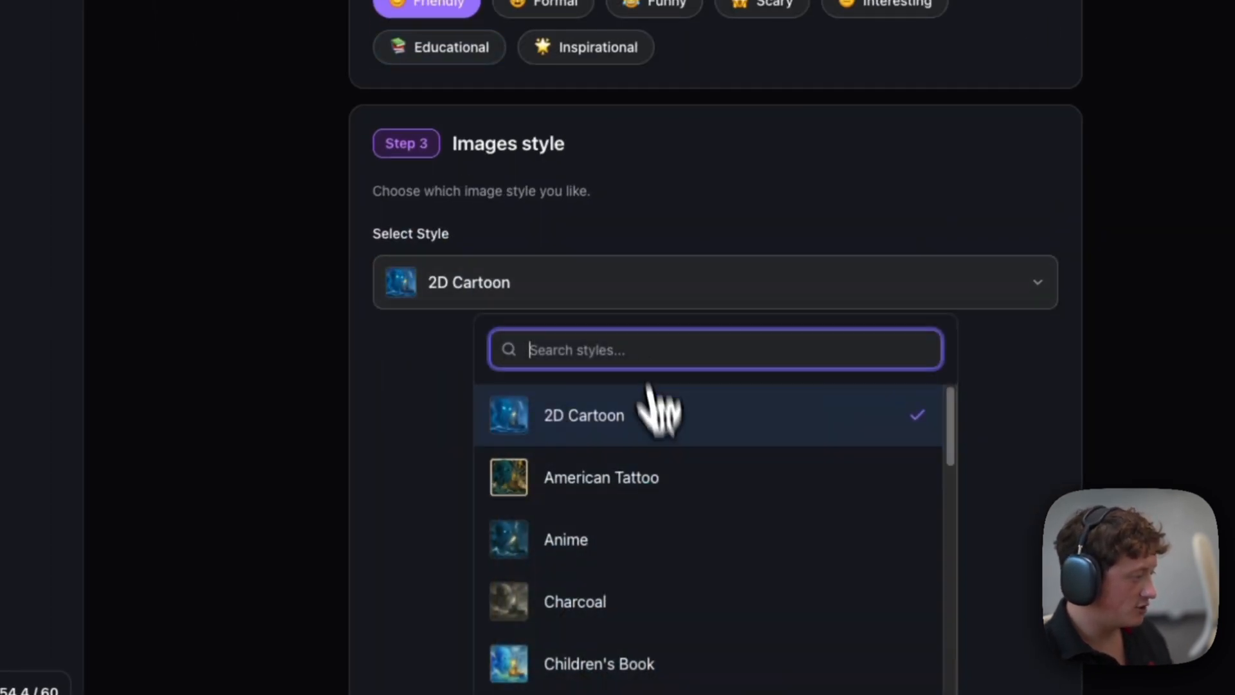
click(662, 476)
scroll(708, 335, down, 3)
click(718, 161)
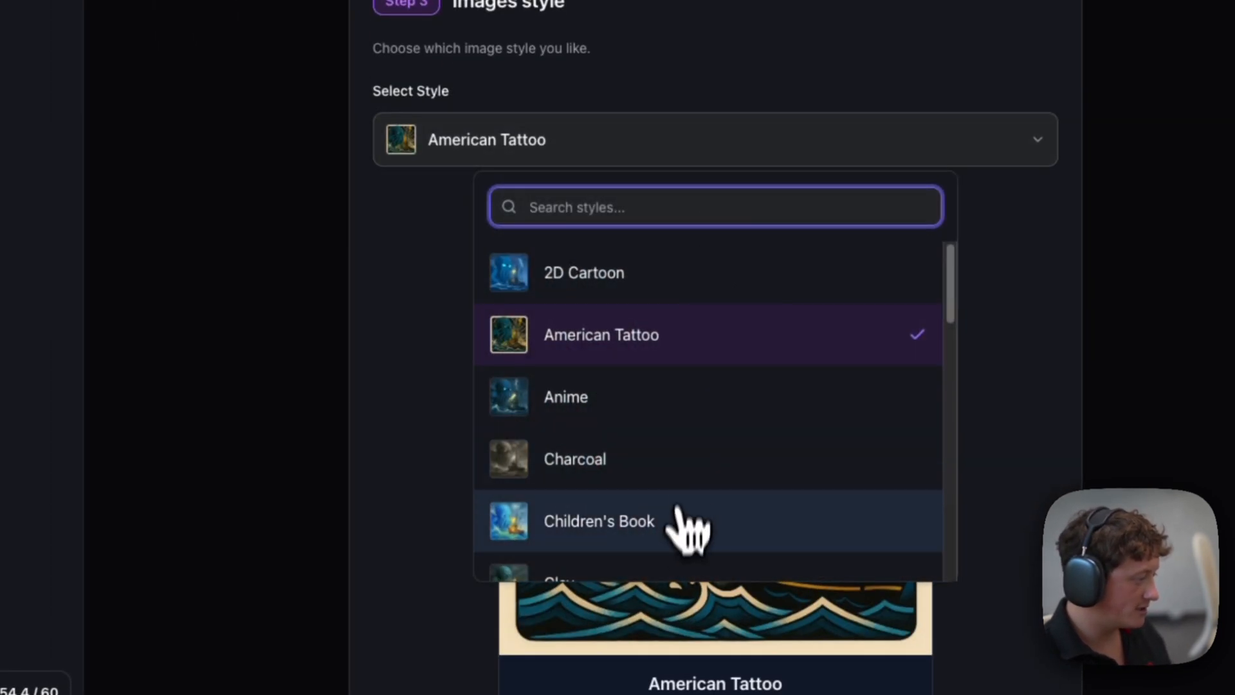
click(679, 514)
click(653, 154)
scroll(625, 429, down, 10)
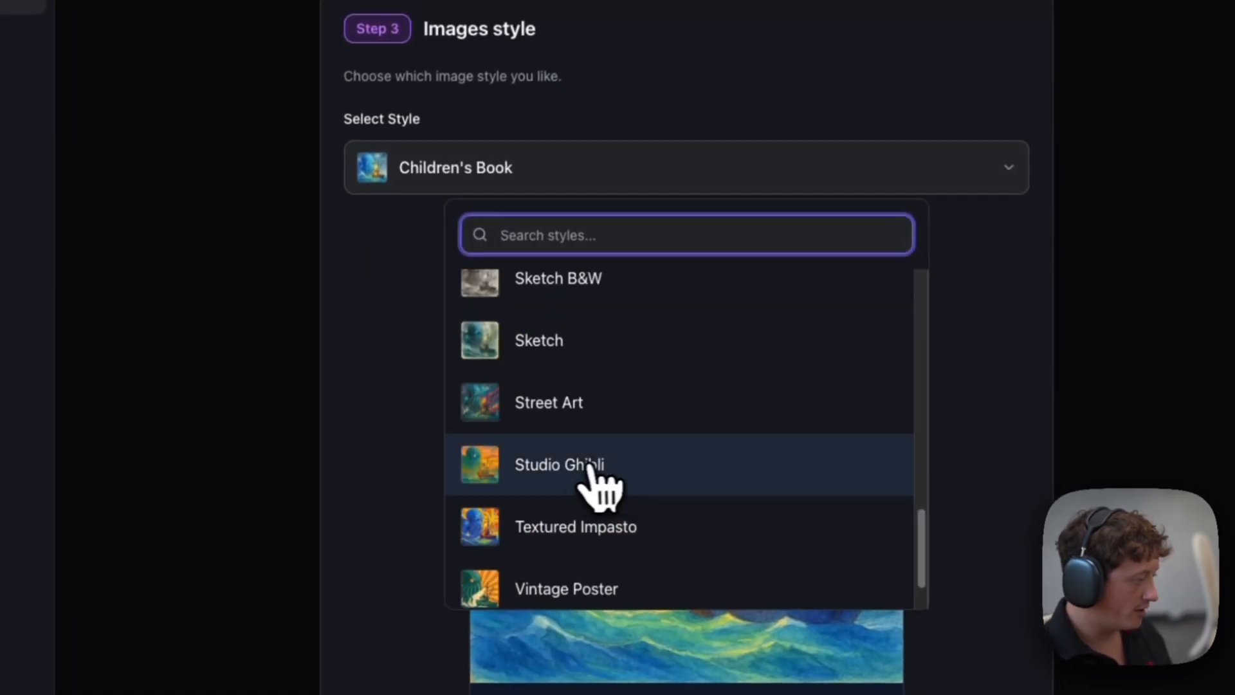
click(589, 464)
Step: Search the image styles for "pixar" and select the Pixar style
click(608, 170)
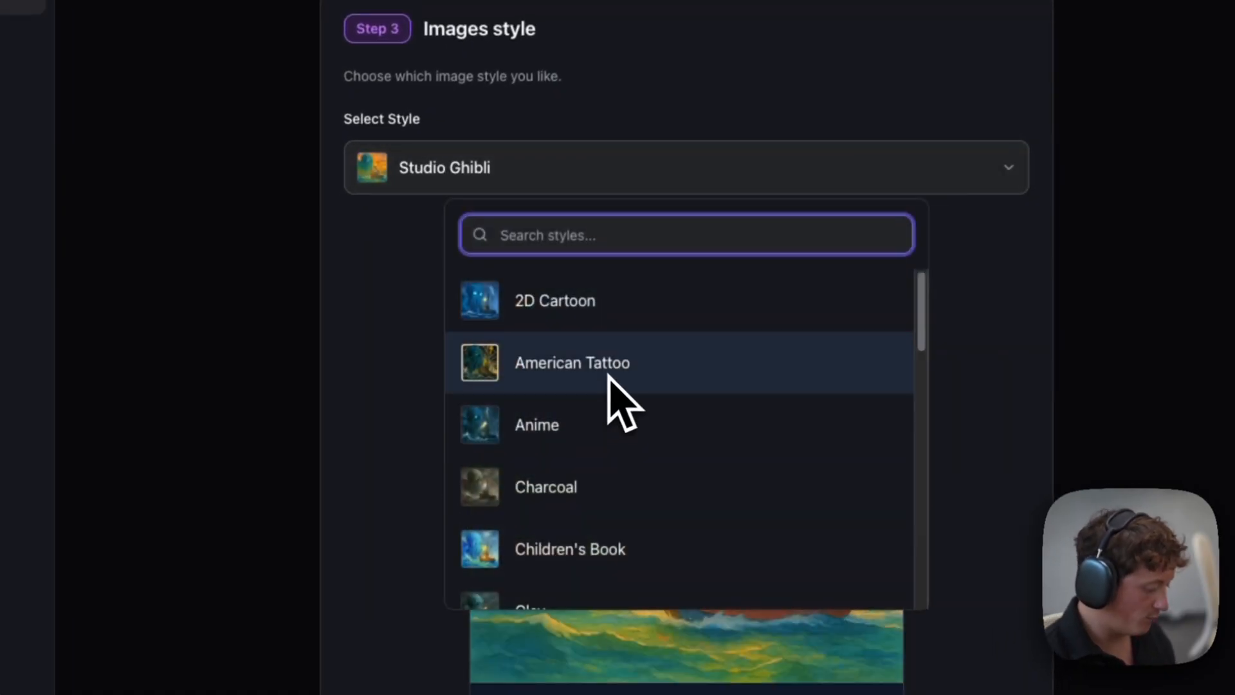
text(pixar)
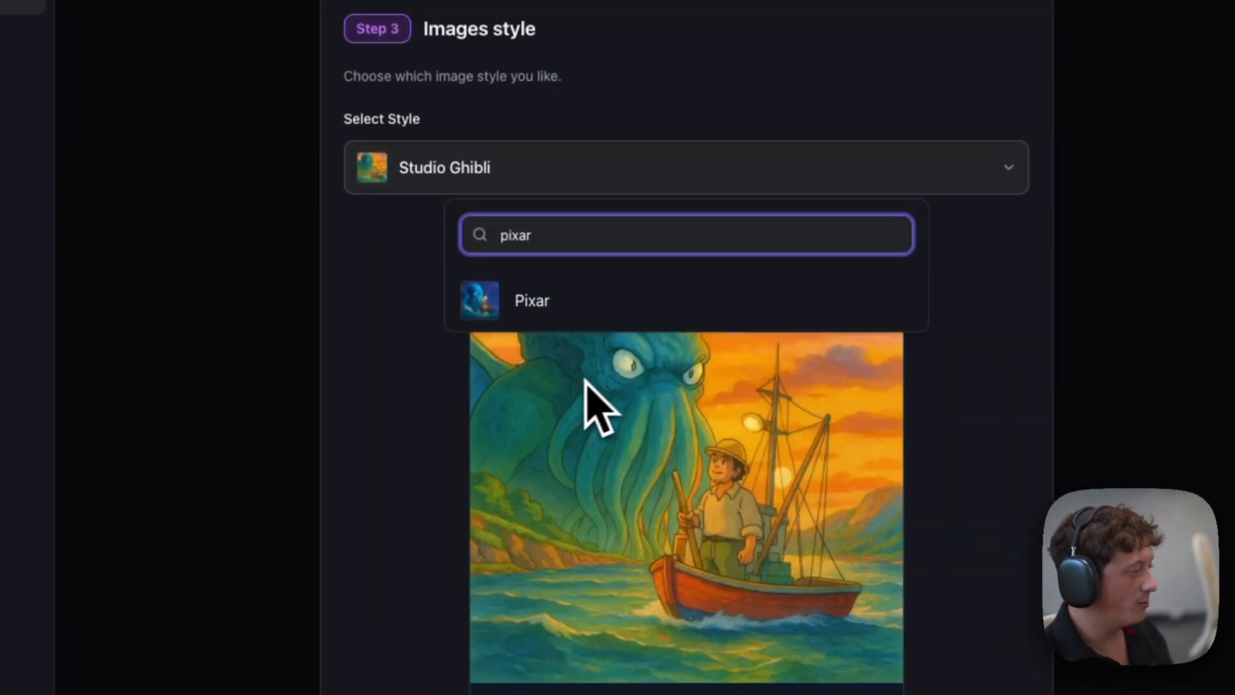
click(566, 318)
Step: Preview the Sage voice-over and the Snowfall background music
scroll(856, 444, down, 9)
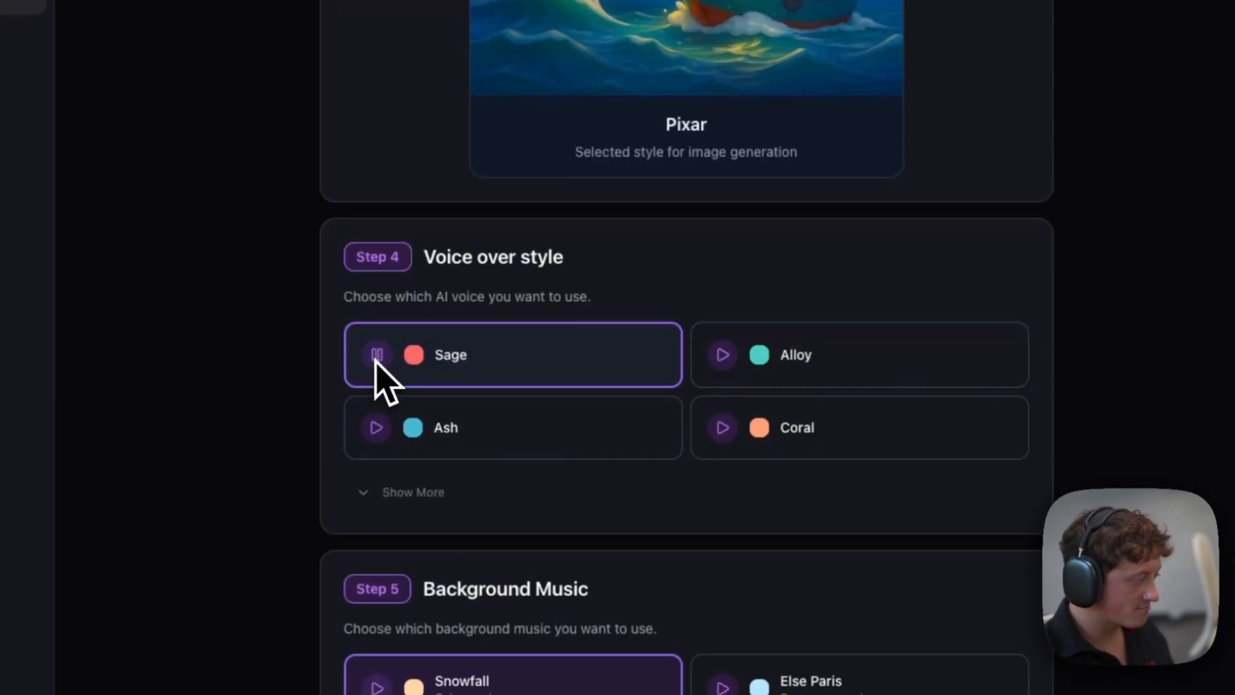
scroll(379, 386, down, 2)
click(377, 564)
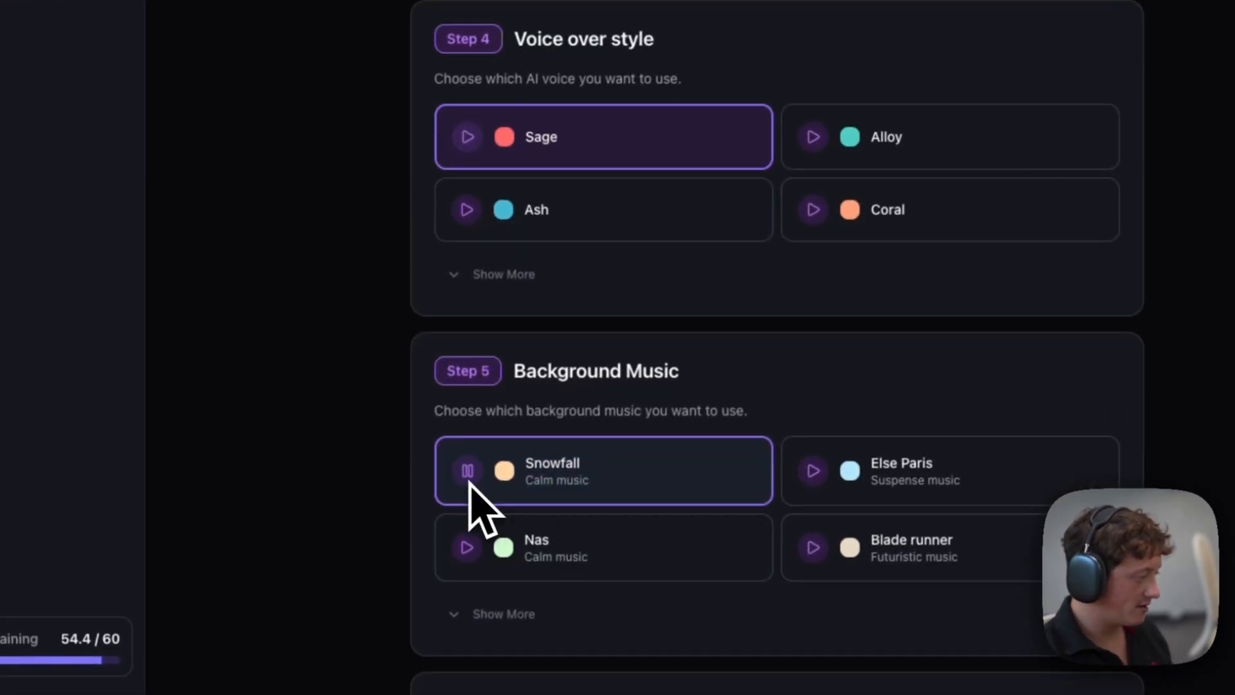
Step: Try a red subtitle font, a white stroke and a black background, restoring the white font, black stroke and transparent background
scroll(468, 487, down, 15)
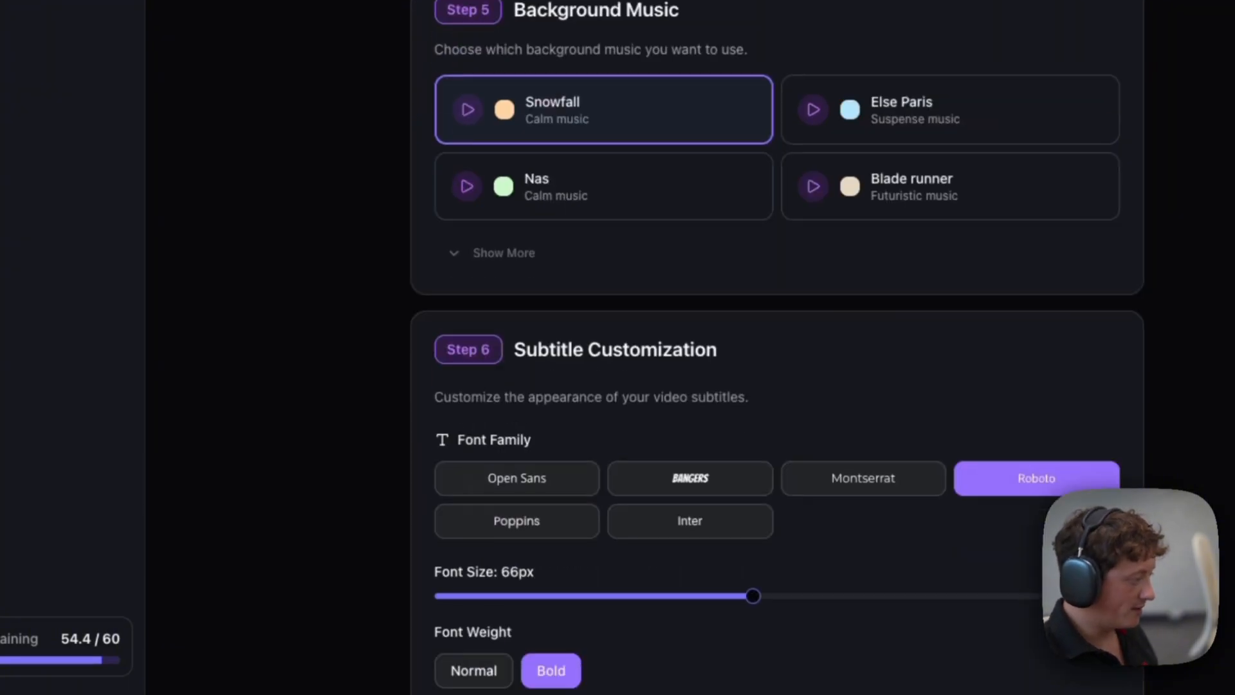
scroll(579, 193, down, 4)
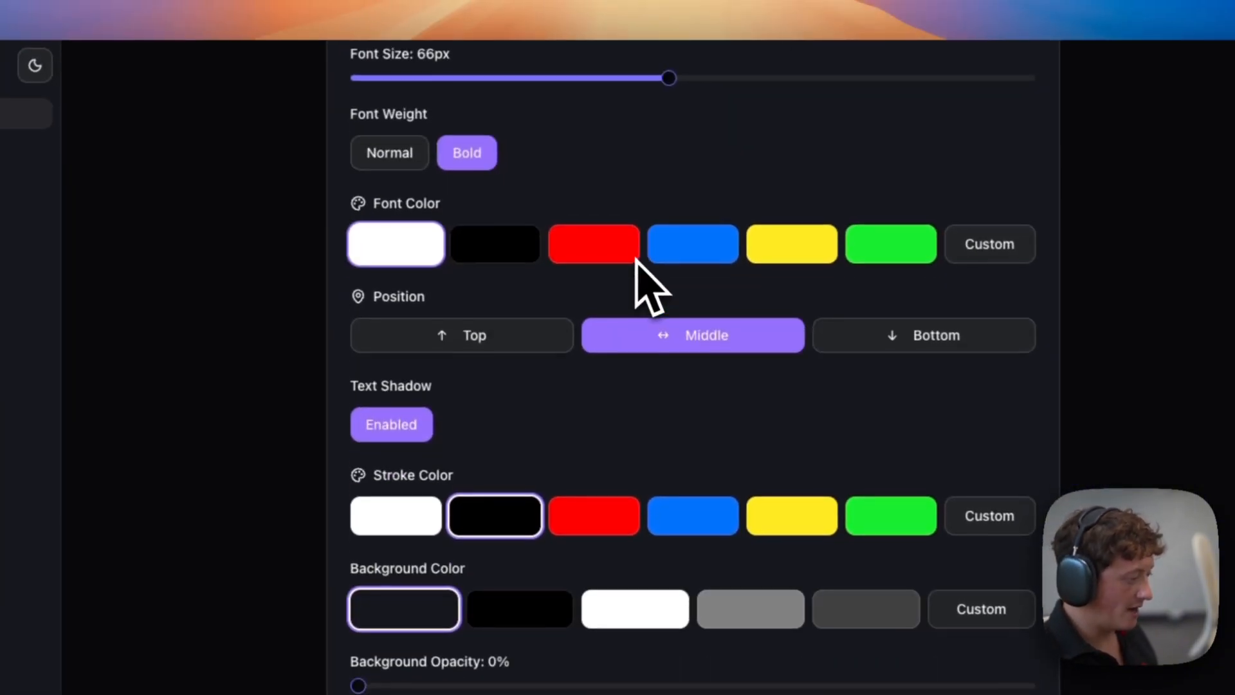
scroll(650, 477, up, 6)
click(542, 415)
scroll(547, 431, down, 5)
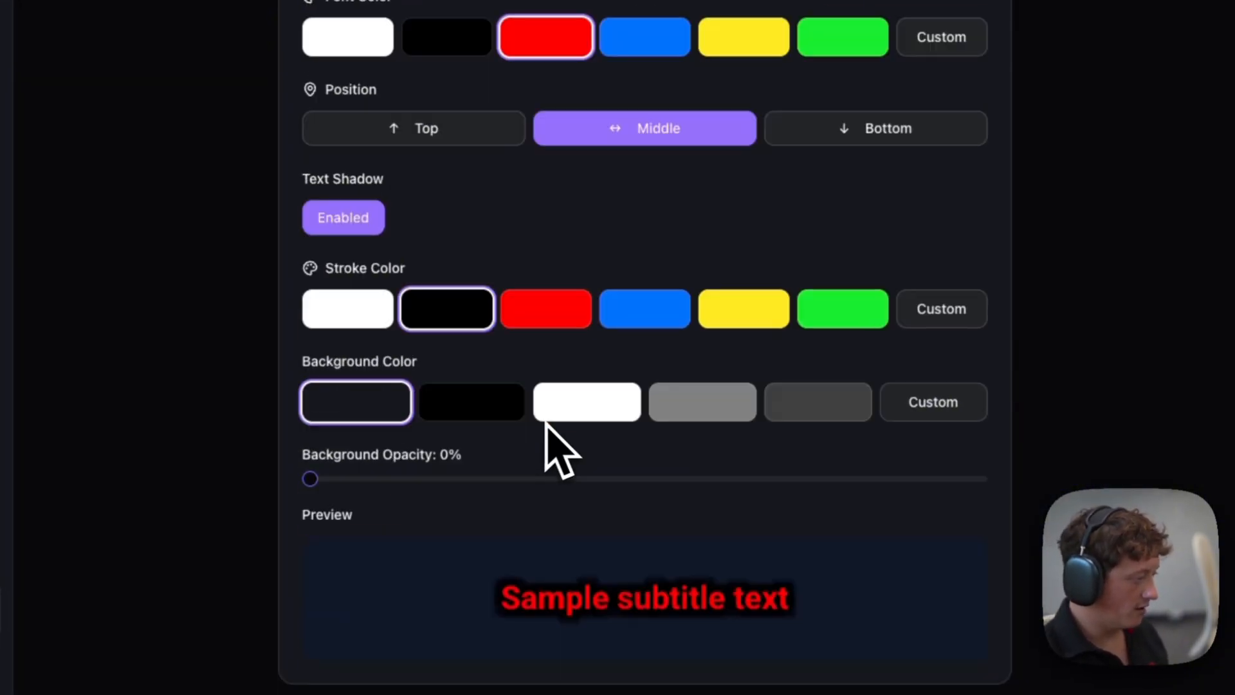
click(348, 402)
click(495, 437)
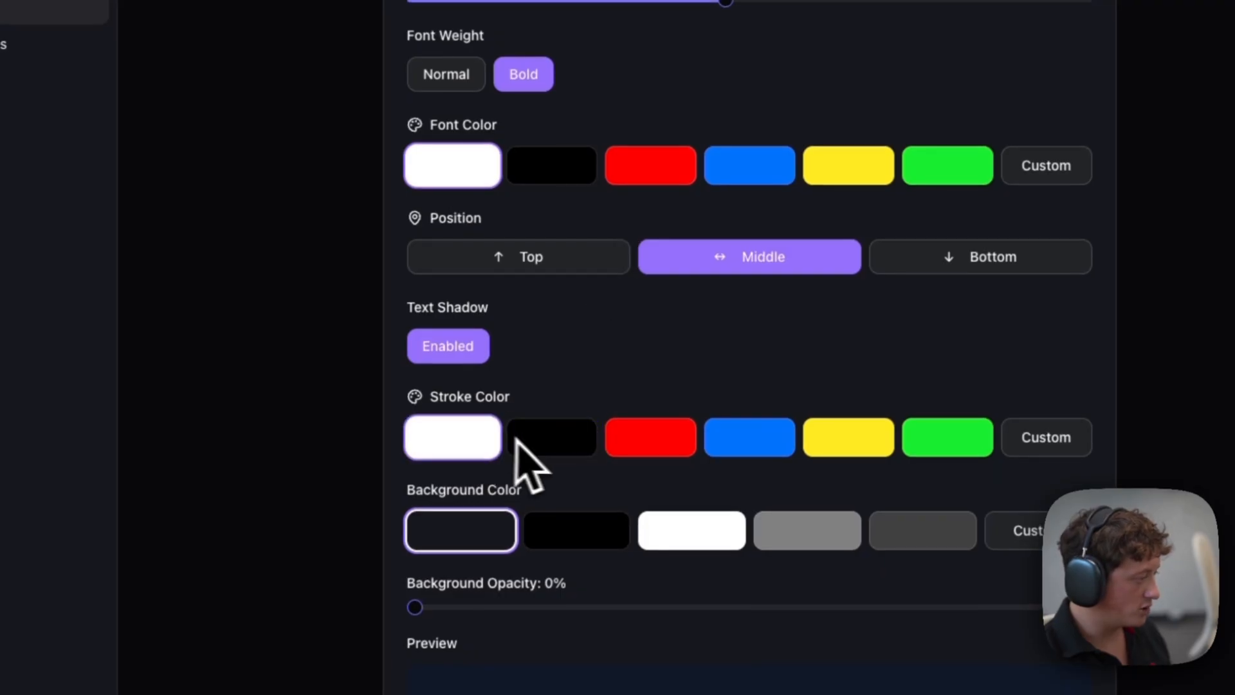
click(539, 438)
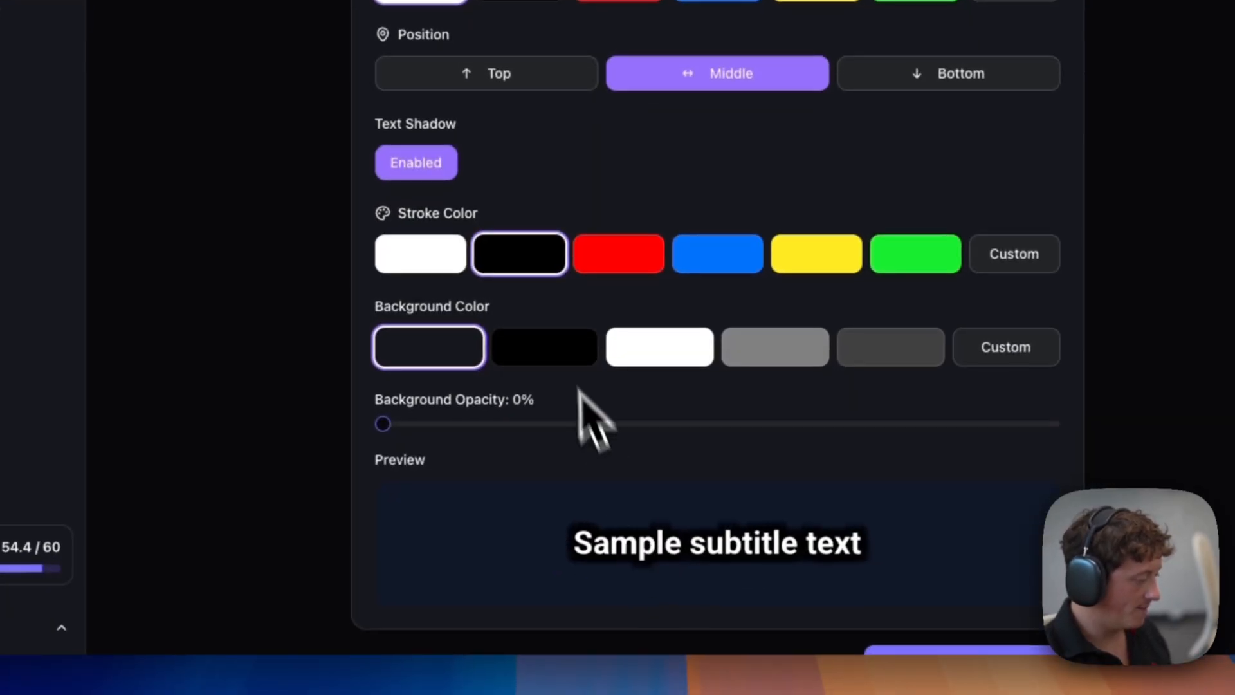
click(552, 346)
click(425, 363)
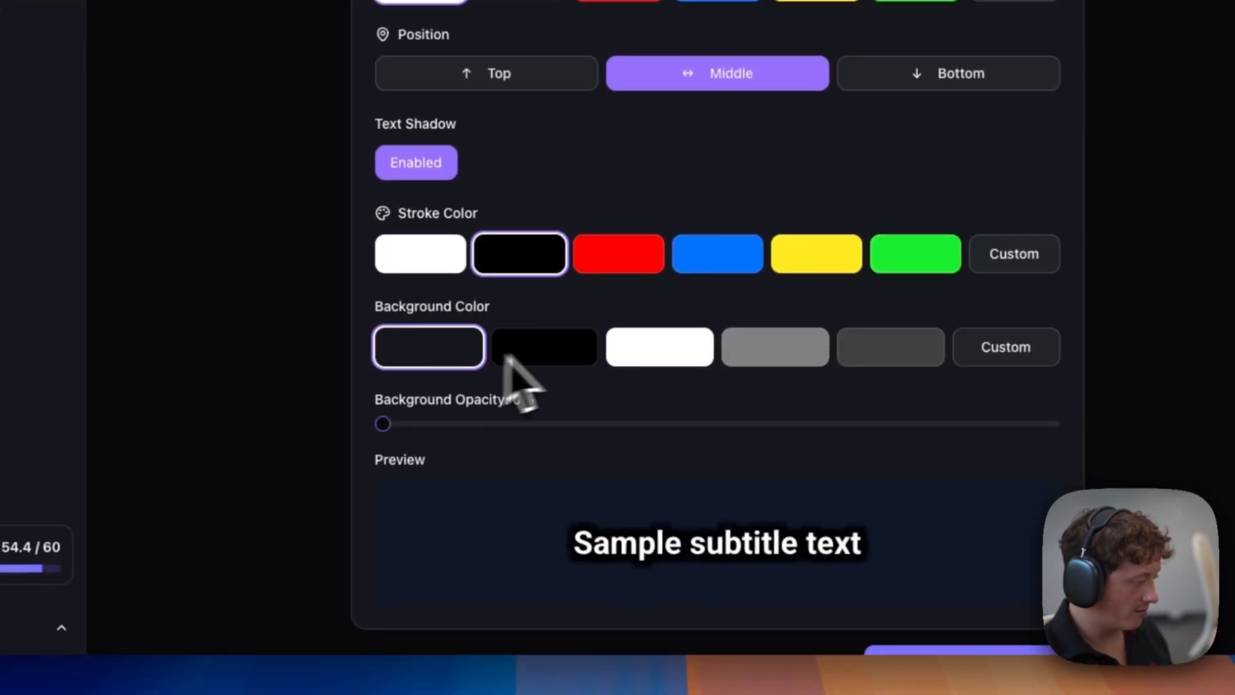
Step: Review the subtitle settings and generate the video
scroll(579, 200, up, 5)
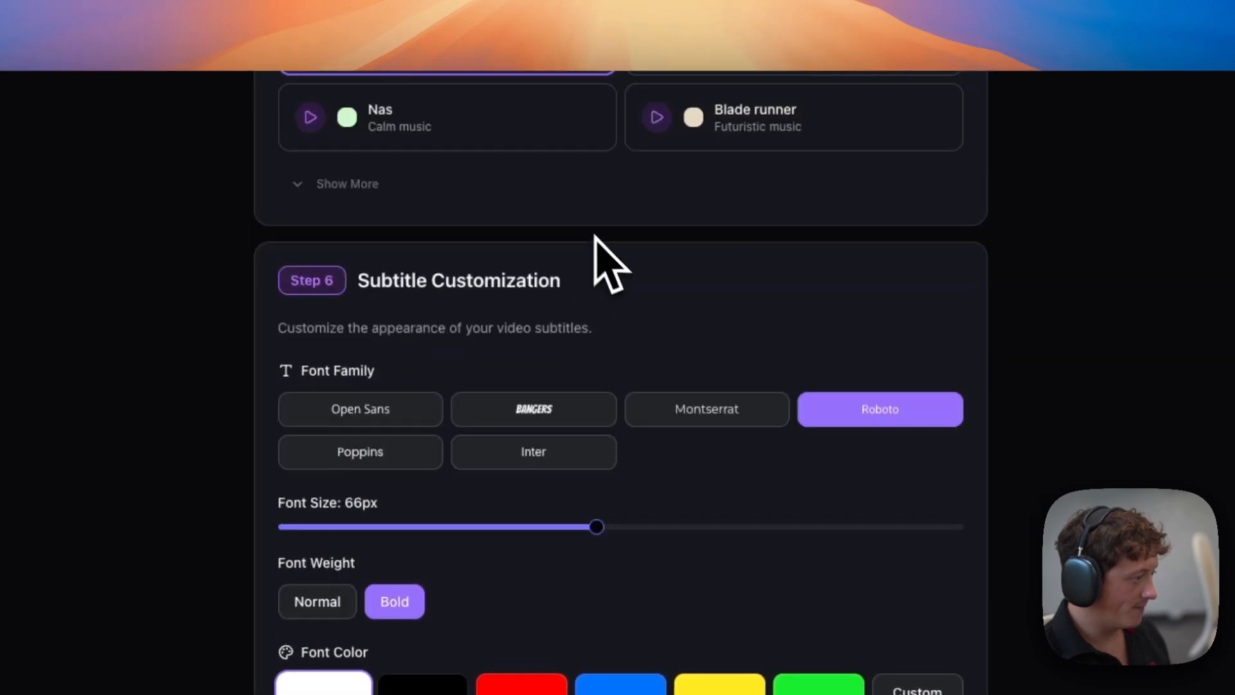
scroll(599, 241, down, 8)
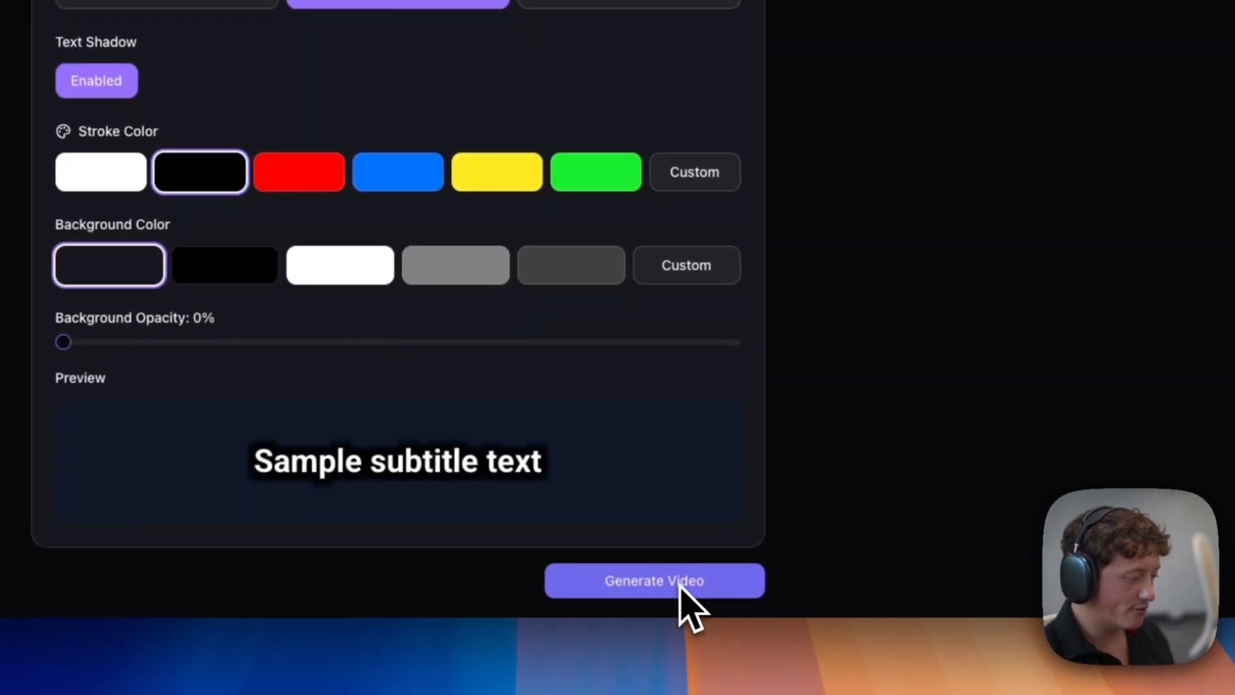
click(681, 582)
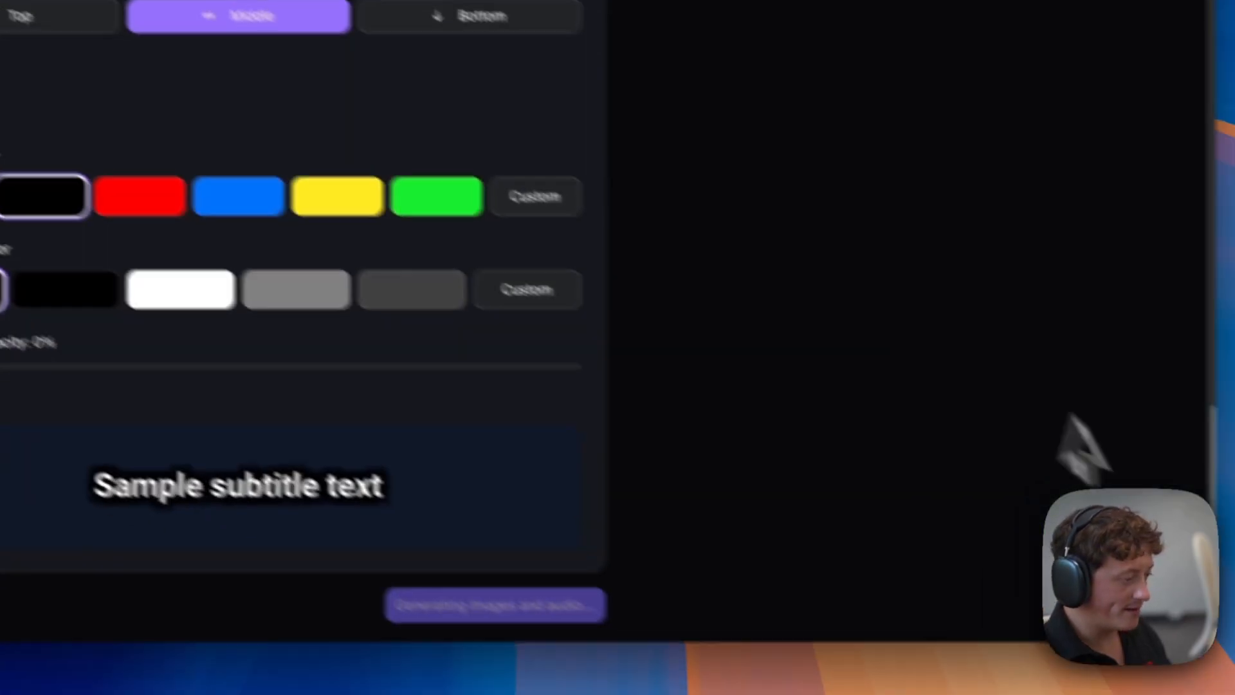
Step: Check the generation progress of the script, audio and images
scroll(961, 351, up, 10)
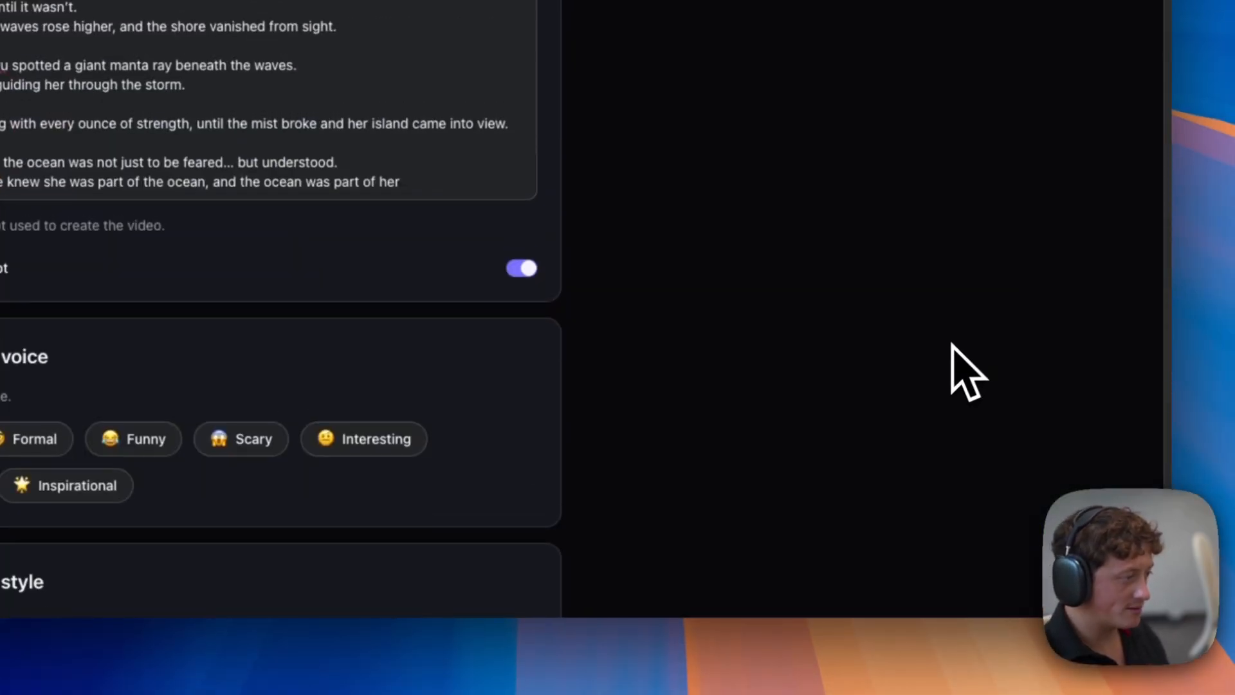
scroll(814, 276, up, 5)
drag(633, 163, 791, 169)
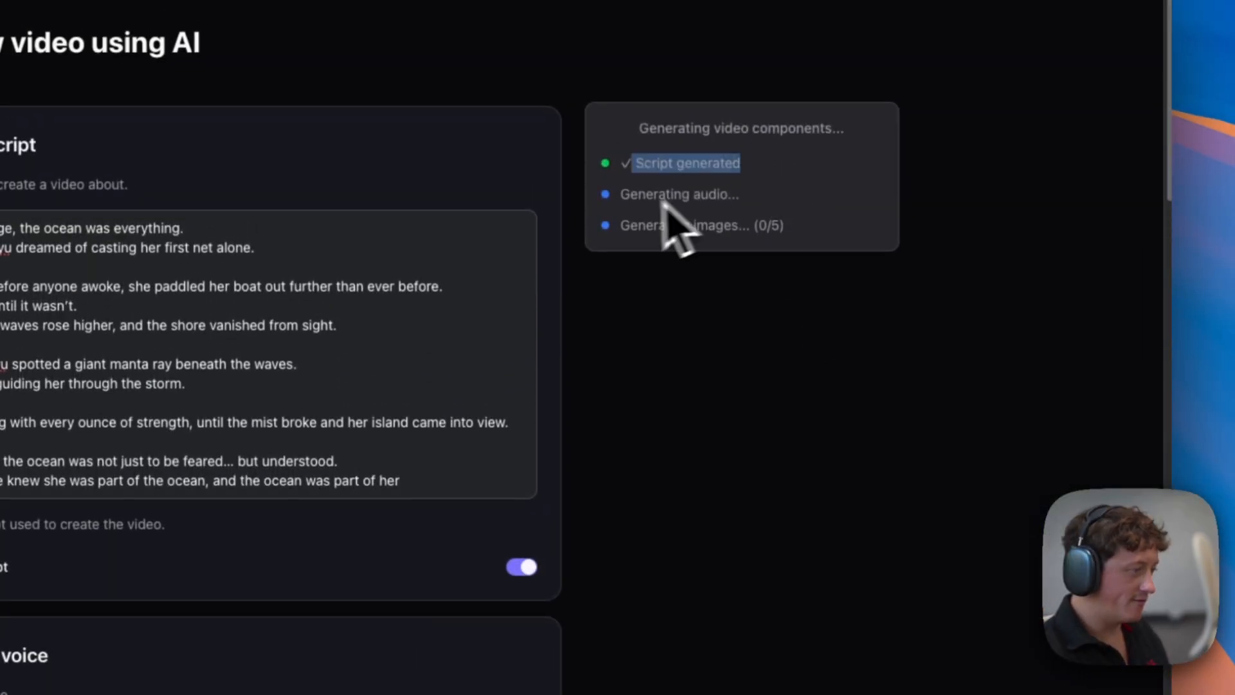
drag(620, 194, 745, 193)
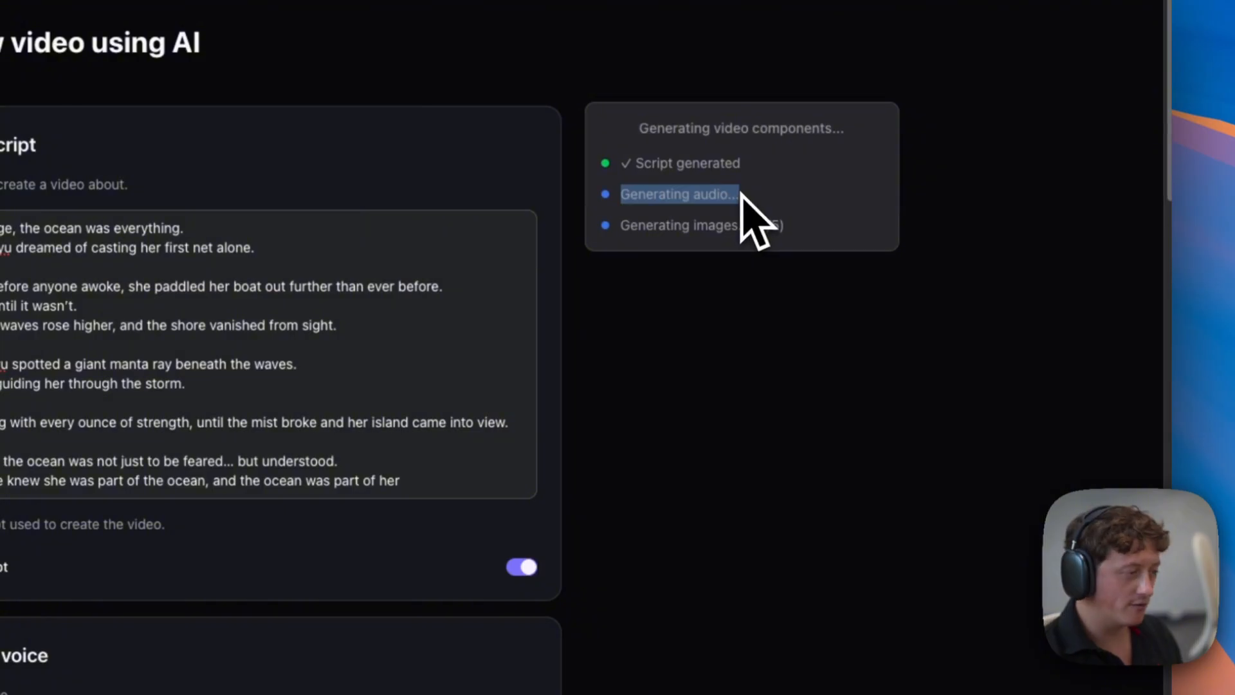
drag(621, 226, 787, 227)
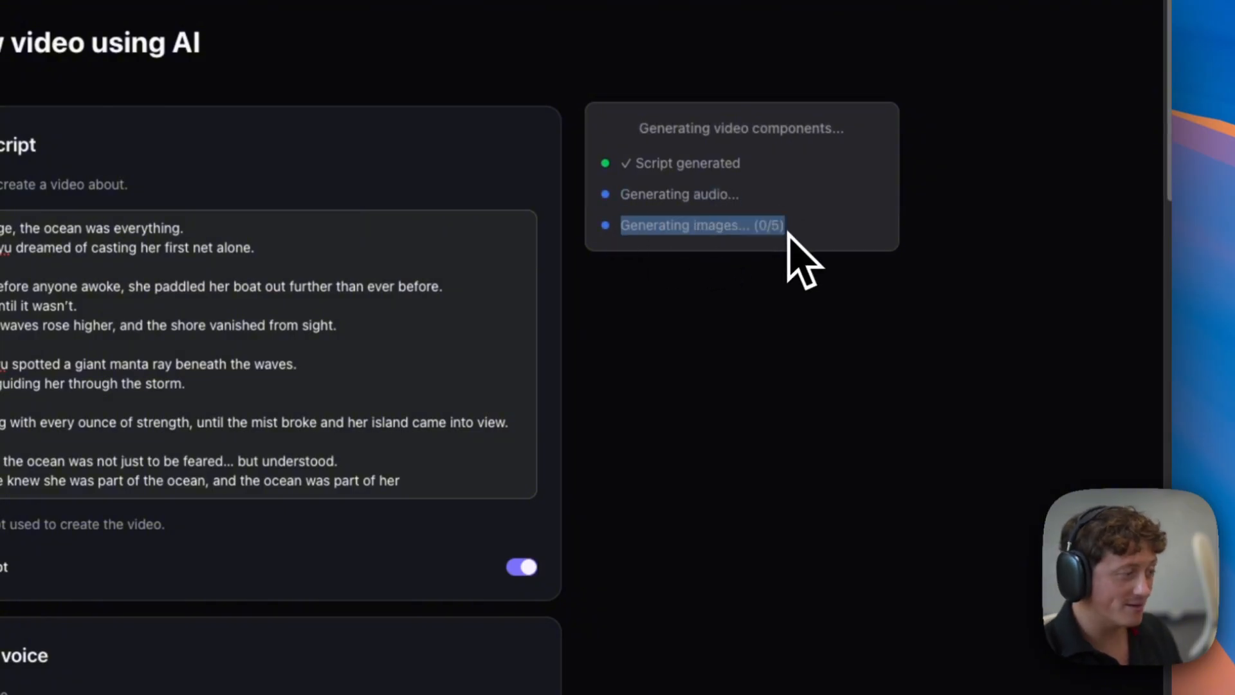
click(716, 224)
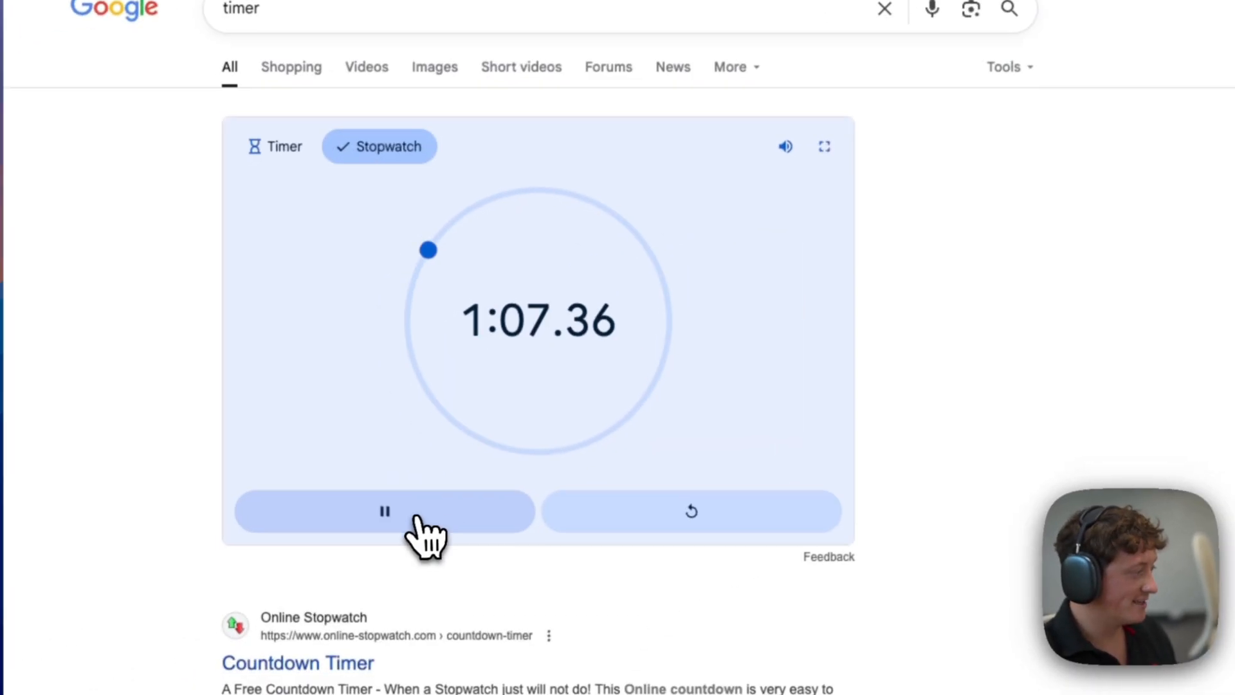
Step: Pause the Google stopwatch and play the preview of the generated video in Klippa
click(408, 532)
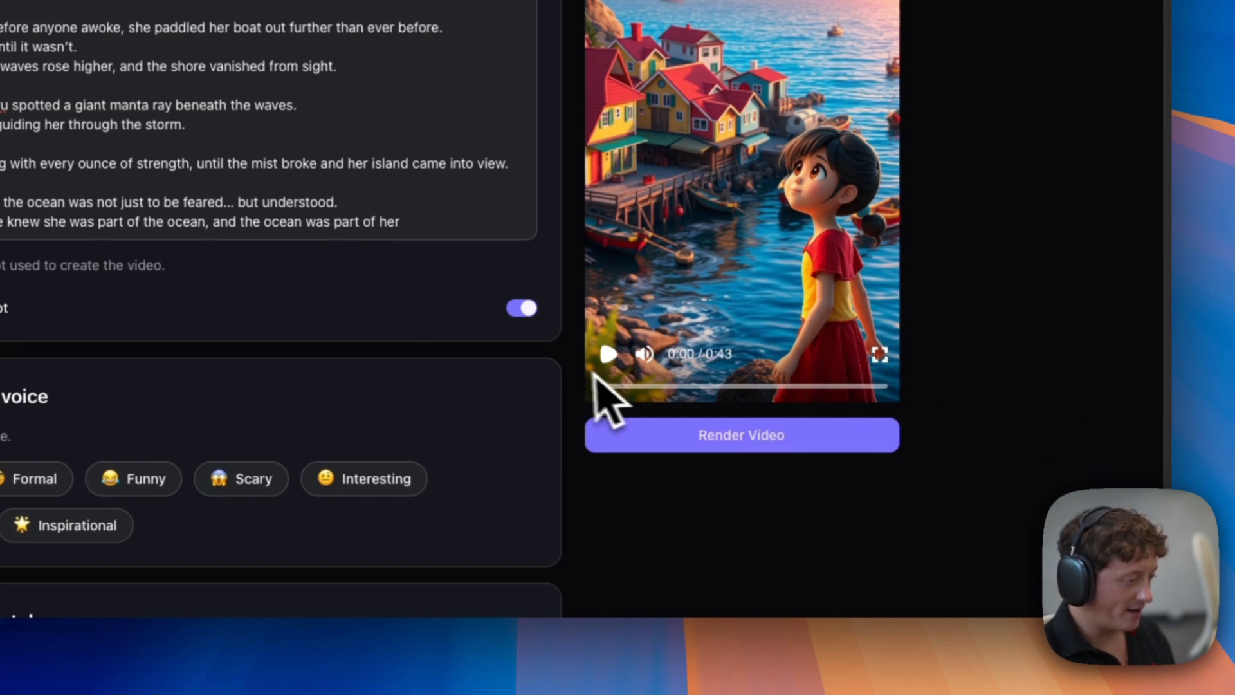
click(608, 354)
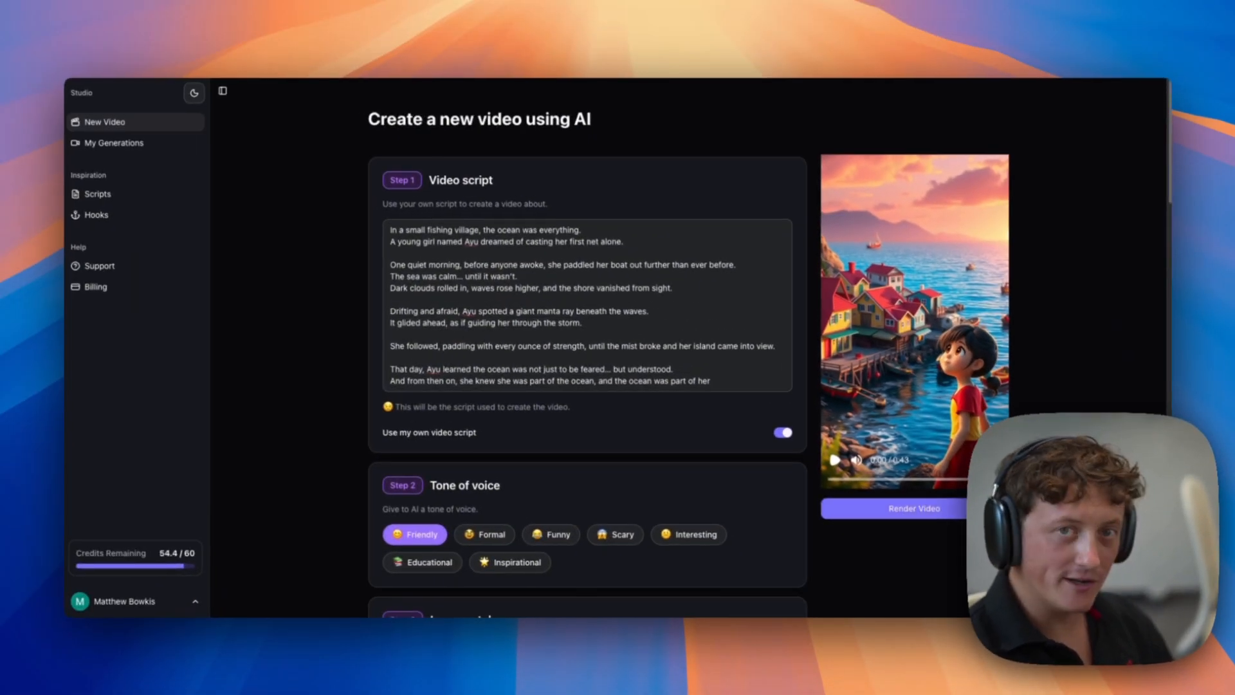
Step: Regenerate Image 1 from a 3D Disney Pixar prompt of a young Indonesian girl on the beach beside a wooden fishing boat at sunrise with palm trees
scroll(905, 516, down, 5)
scroll(905, 516, down, 15)
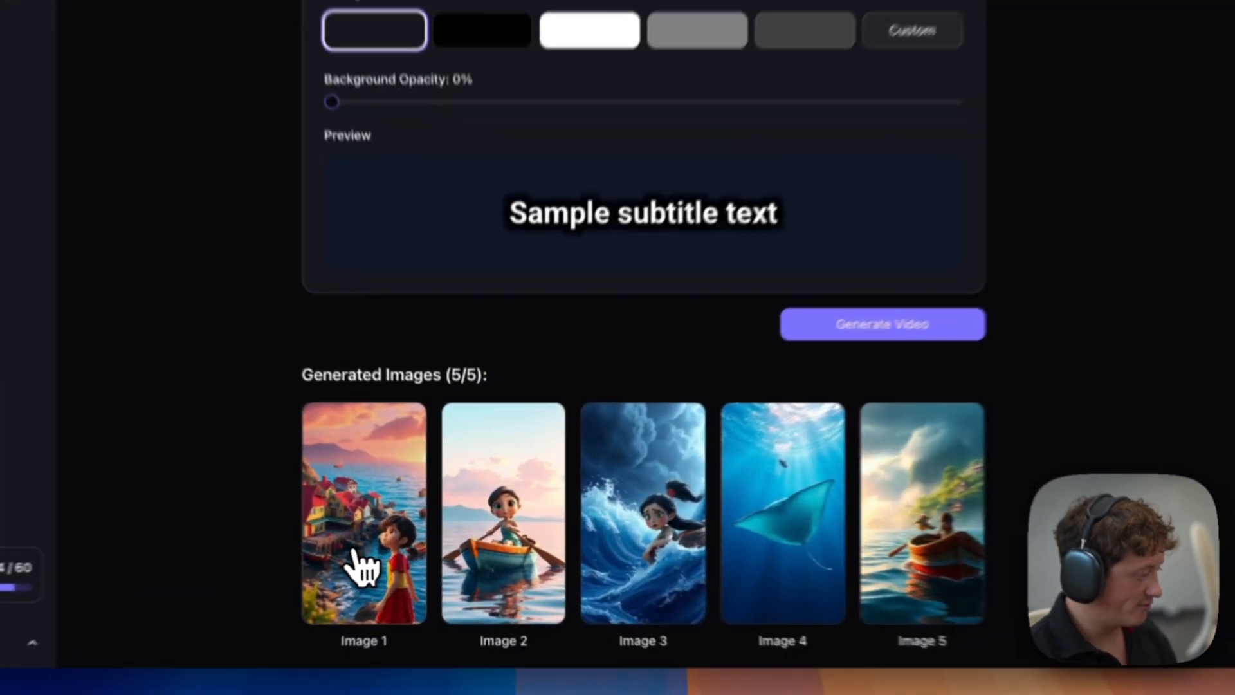
click(401, 541)
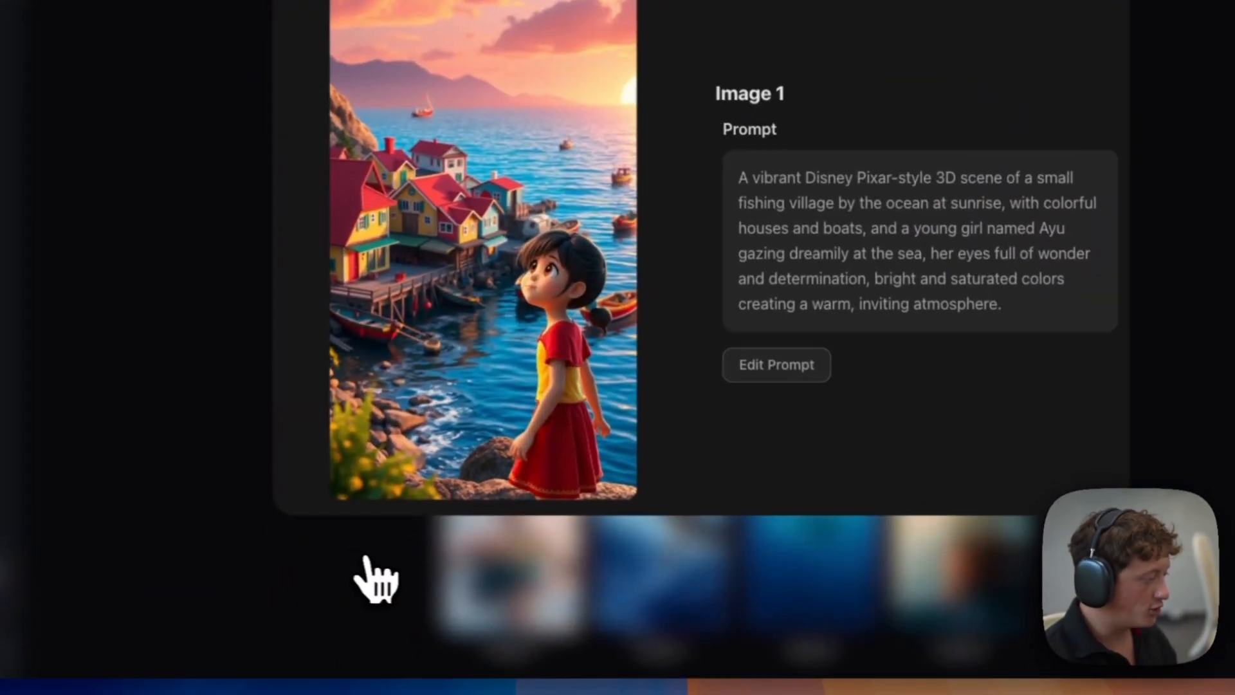
click(771, 357)
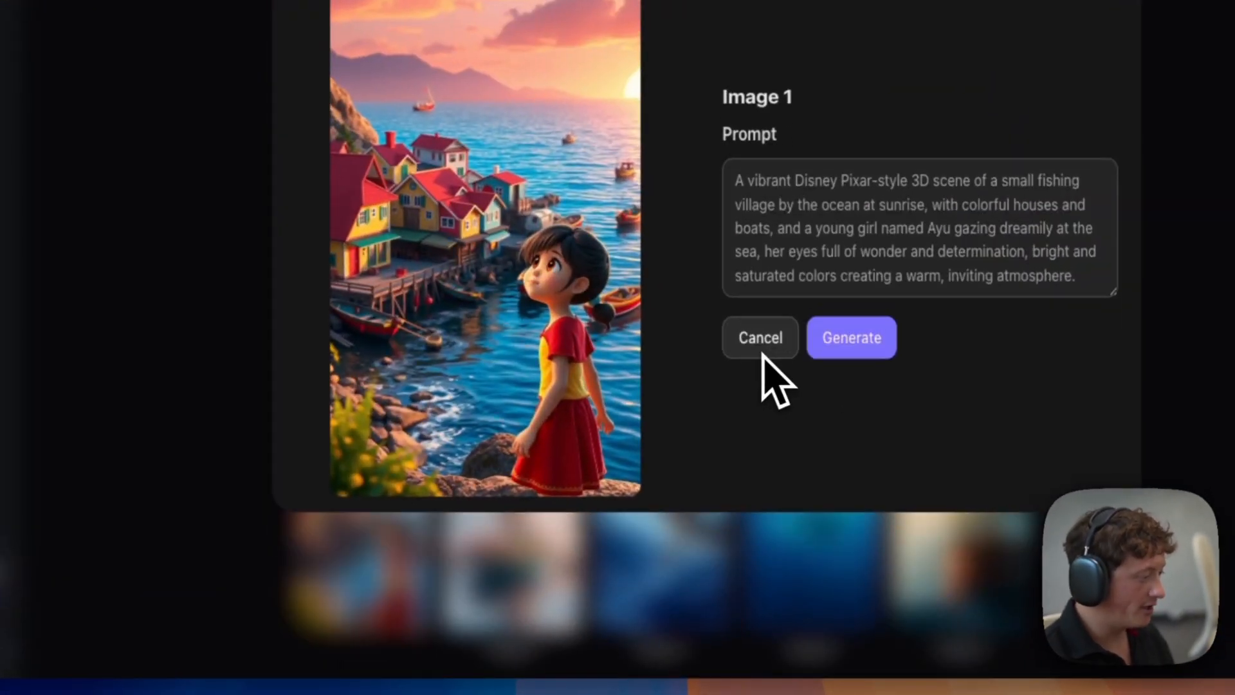
click(819, 274)
key(super+a)
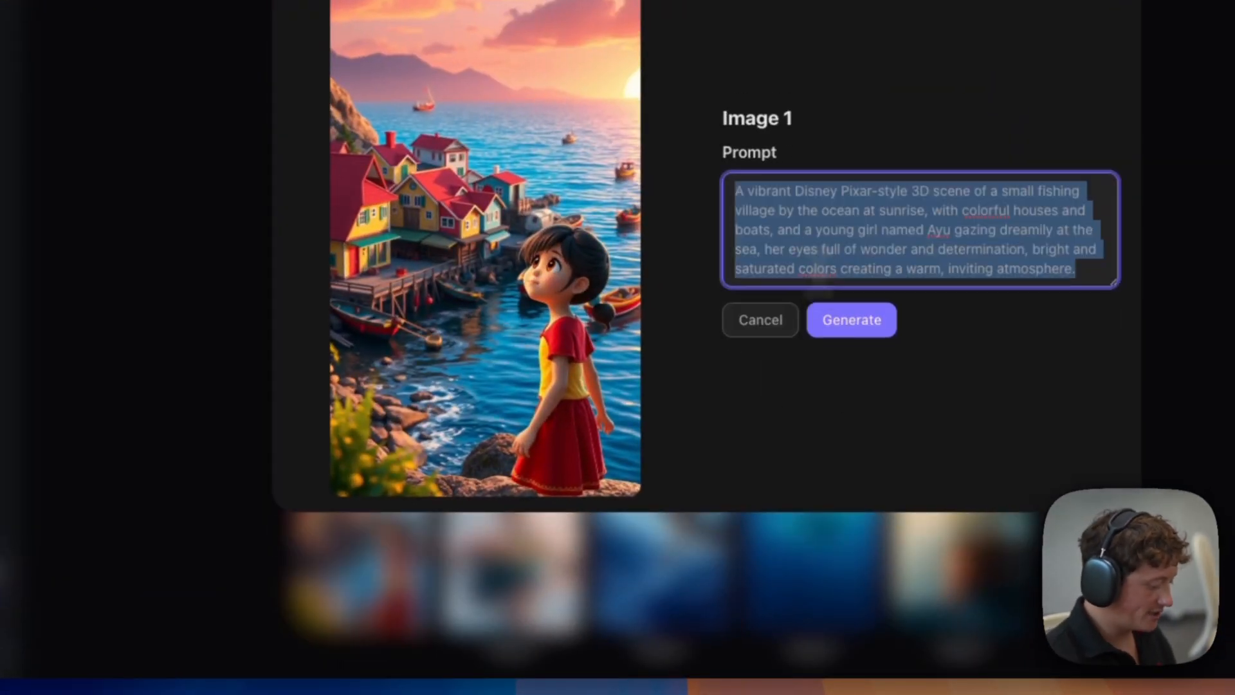
text(Create me)
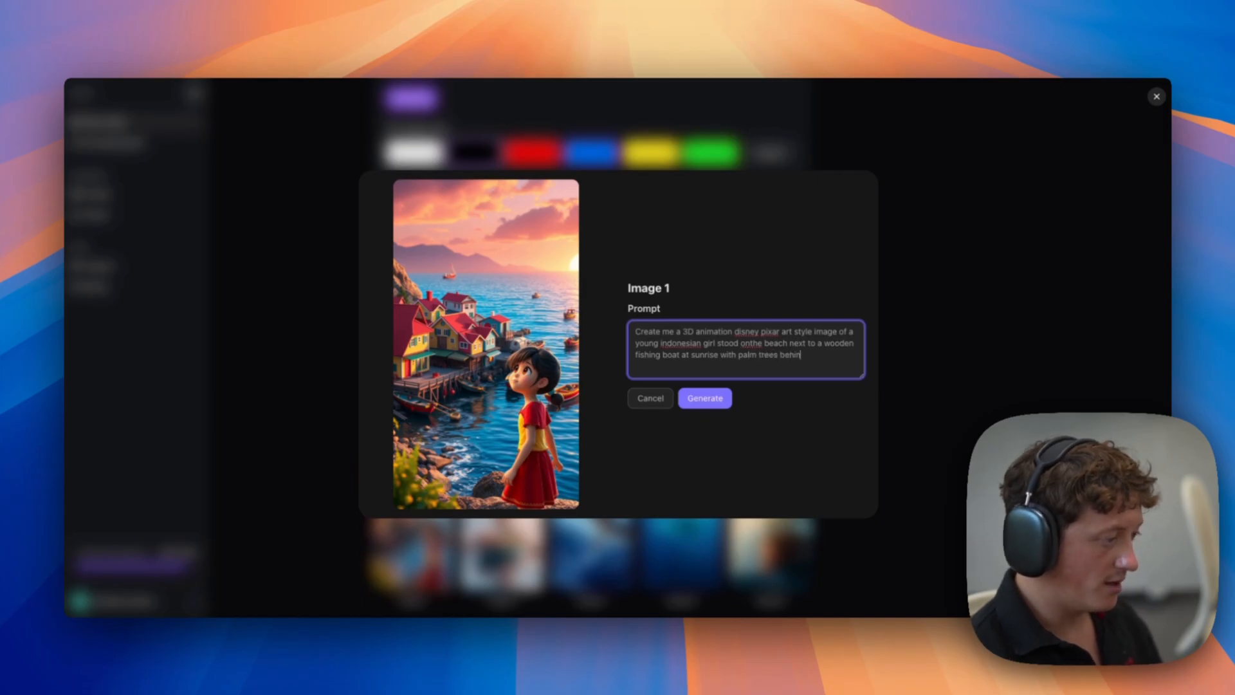
click(708, 399)
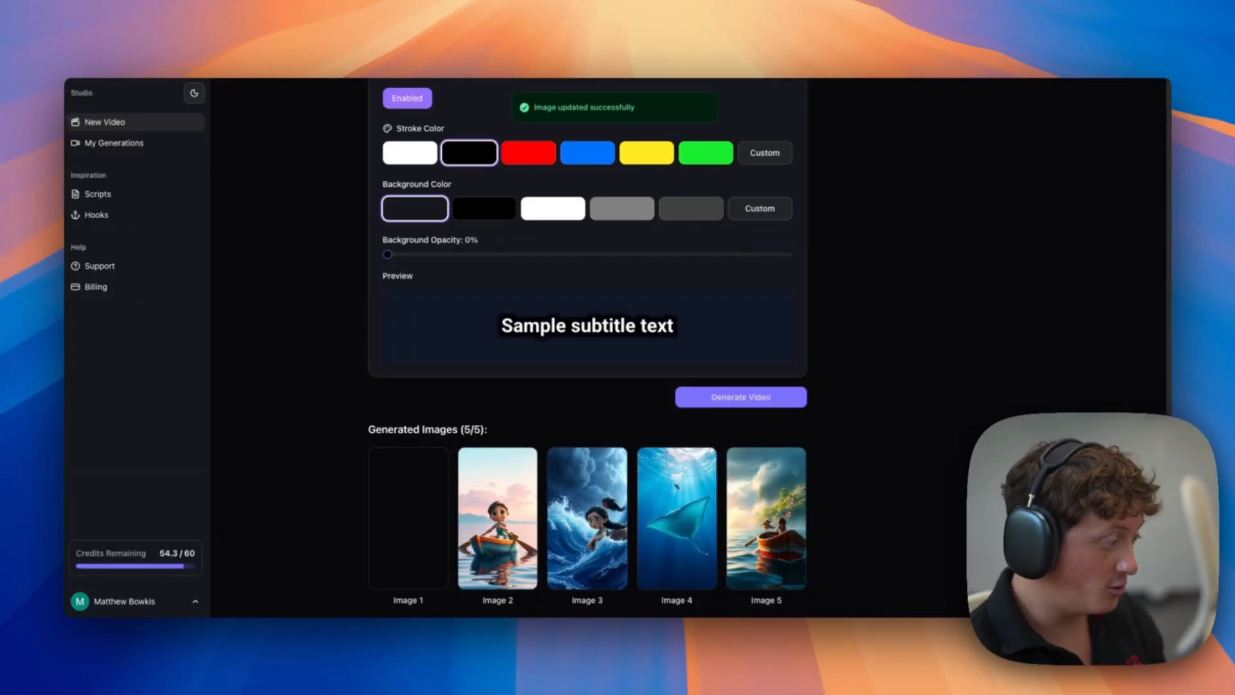
Step: Play the updated video preview in full screen to check the regenerated opening image with its audio
scroll(922, 423, up, 15)
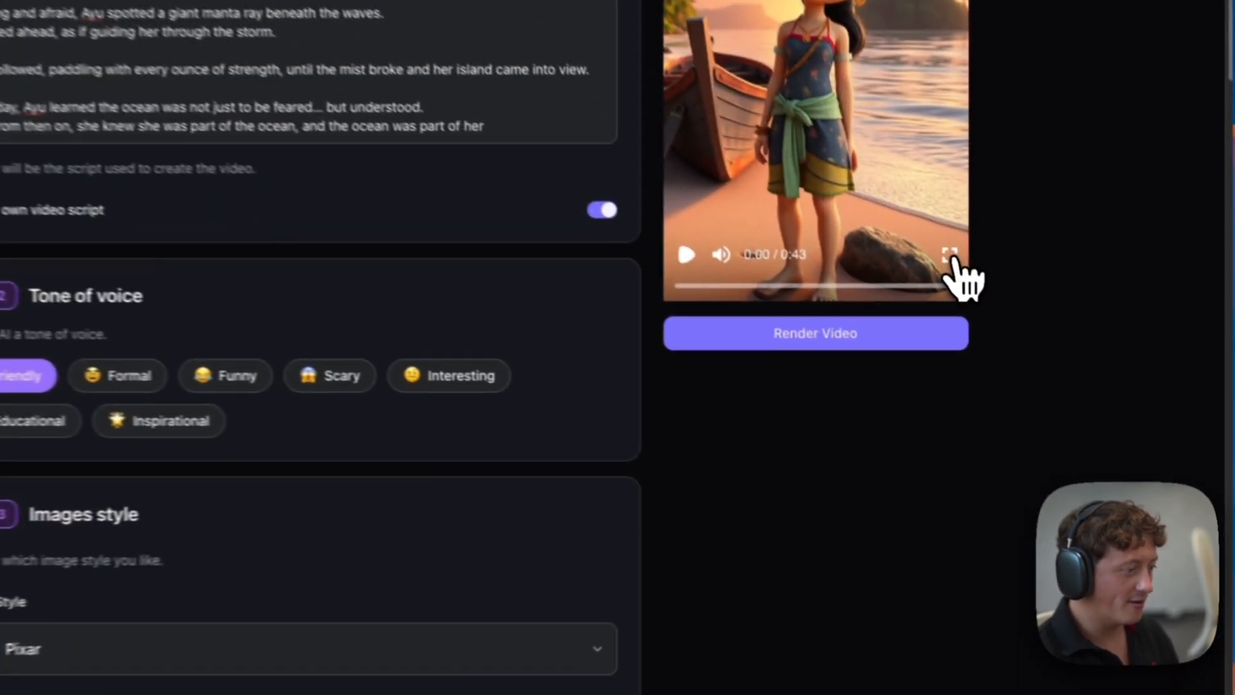
click(996, 339)
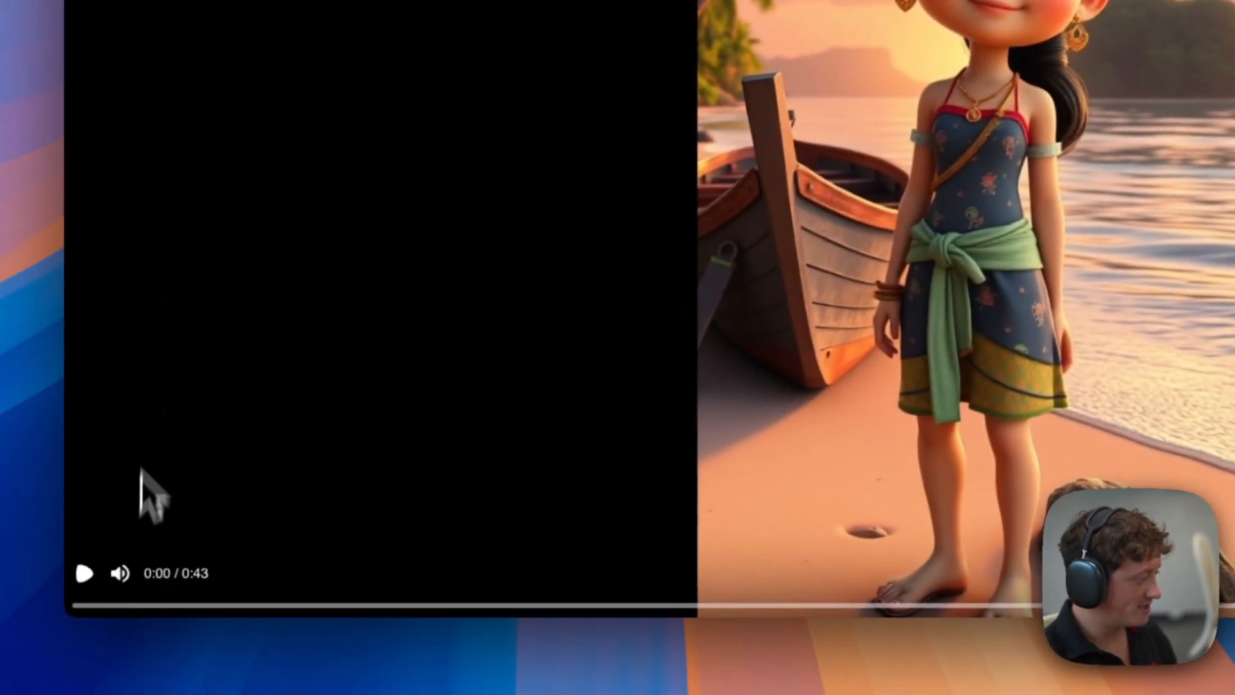
click(85, 574)
click(120, 573)
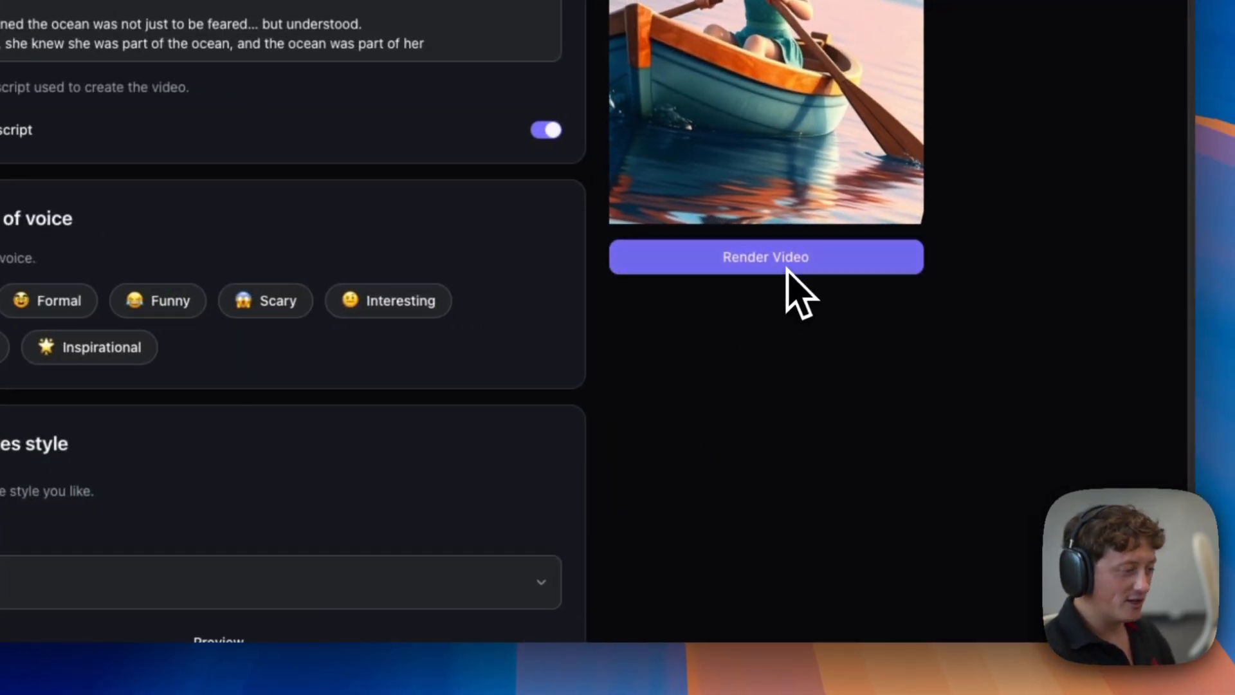
Step: Render the Pixar-style video with the regenerated first image
click(786, 269)
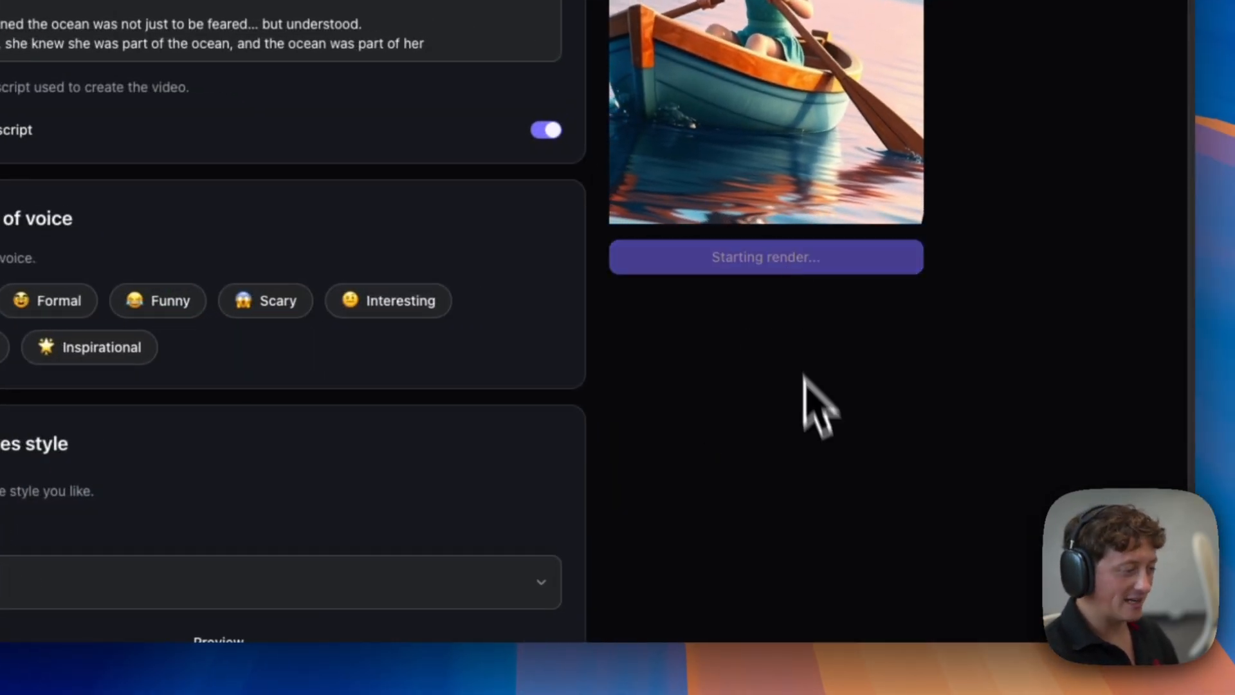
scroll(816, 470, up, 3)
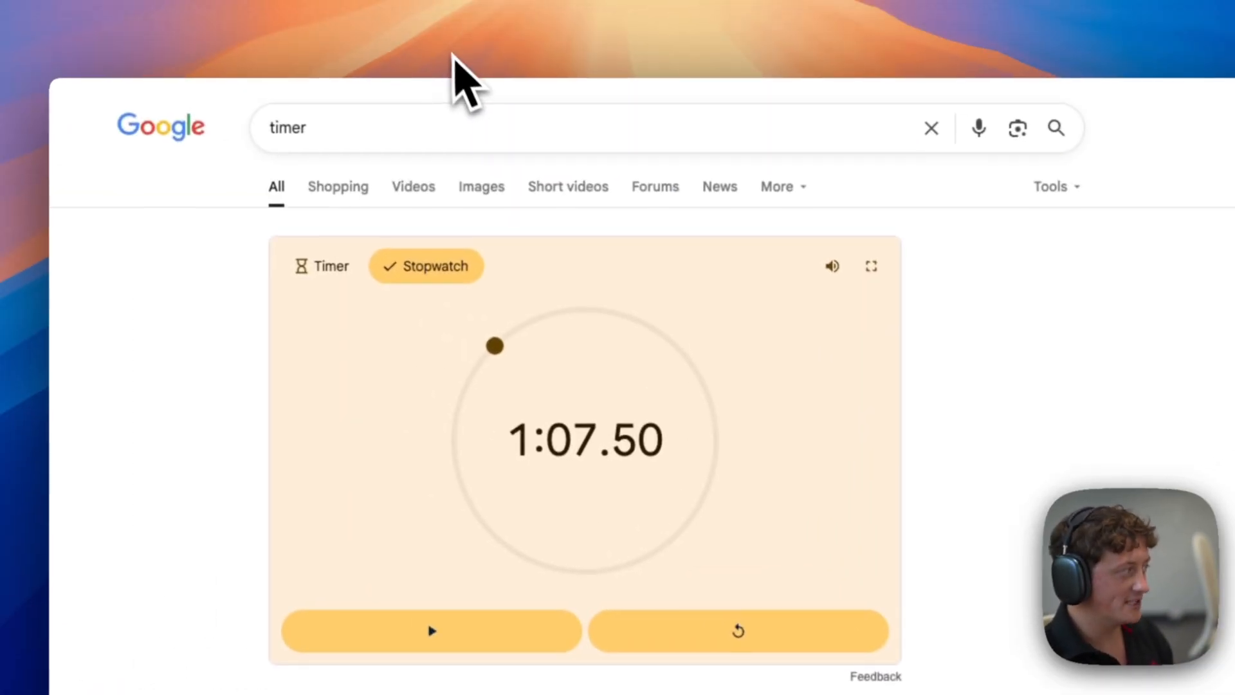
Step: Switch to CapCut and view the timeline of the manually edited version for comparison
key(super+Tab)
click(223, 318)
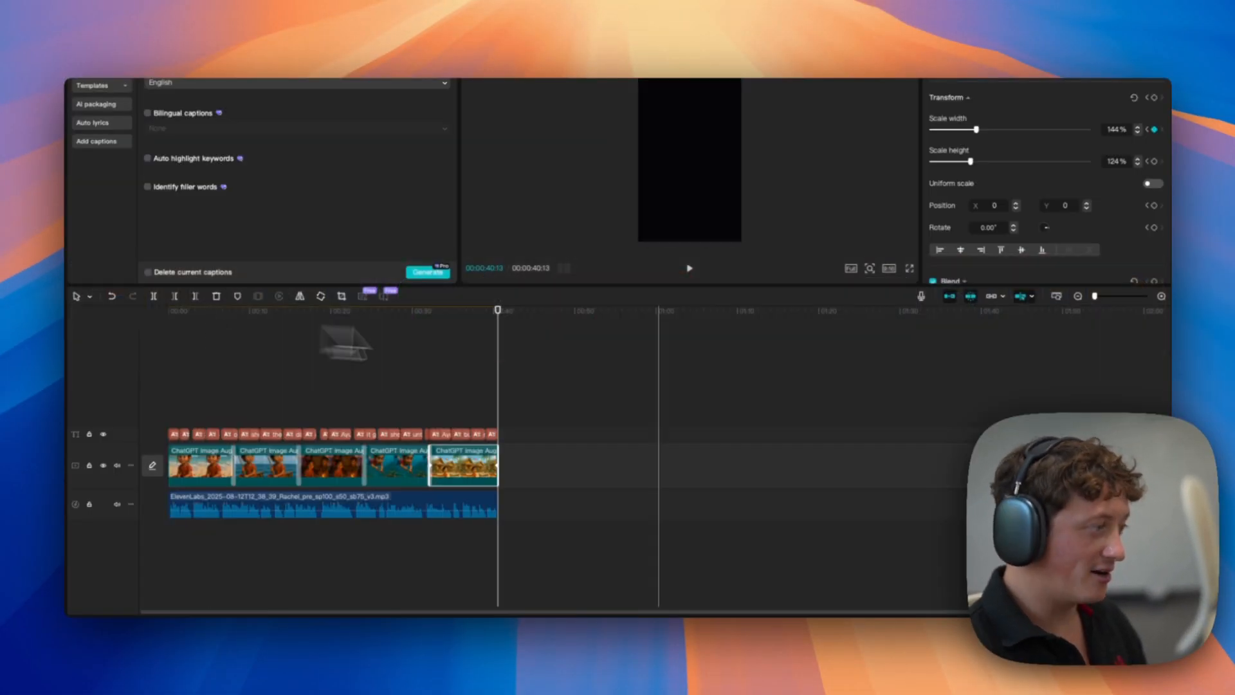